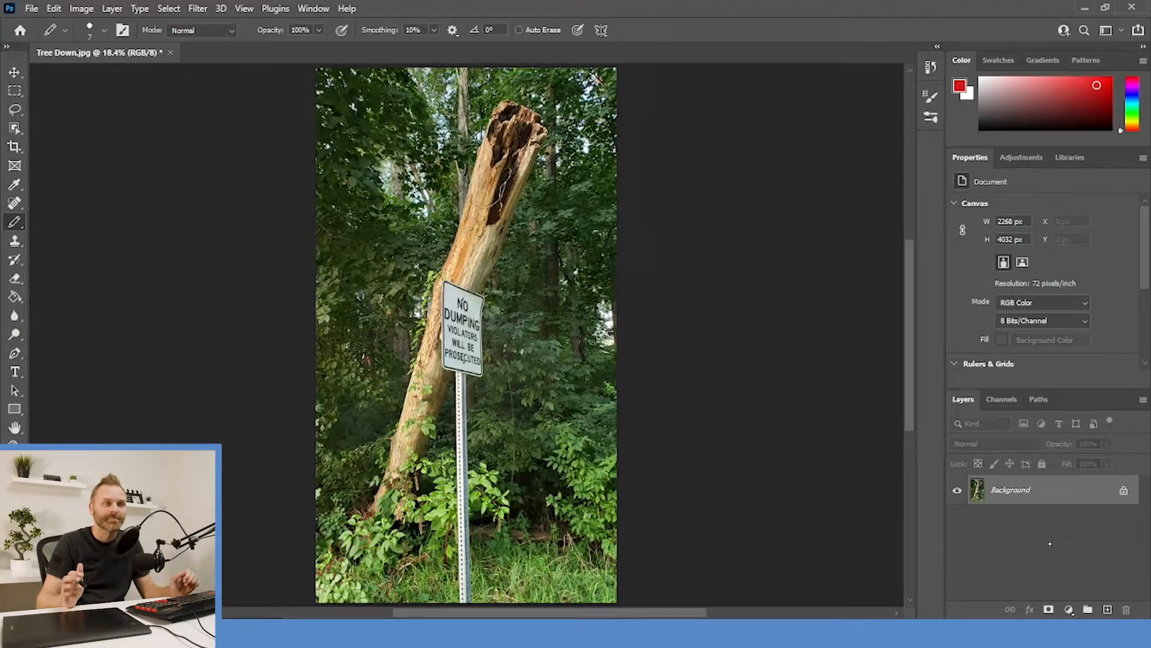
Step: Try a destructive Hue/Saturation adjustment with Hue +112 on the Background layer, and undo it
{"action": "left_click", "coordinate": [80, 9]}
{"action": "mouse_move", "coordinate": [184, 46]}
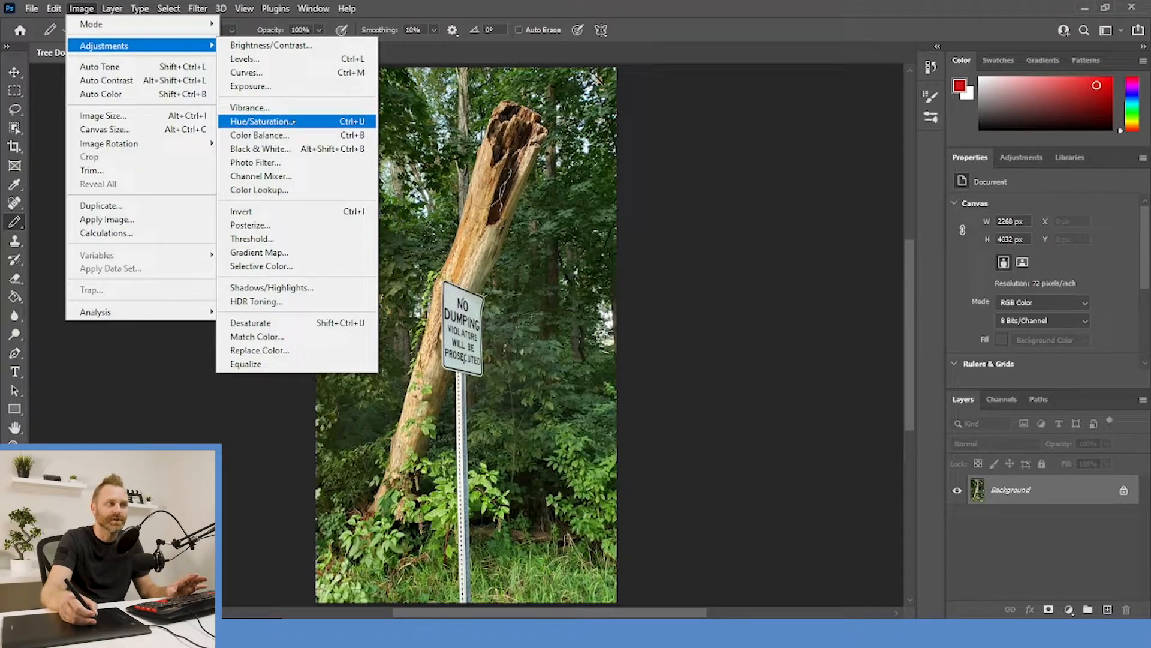
{"action": "left_click", "coordinate": [293, 122]}
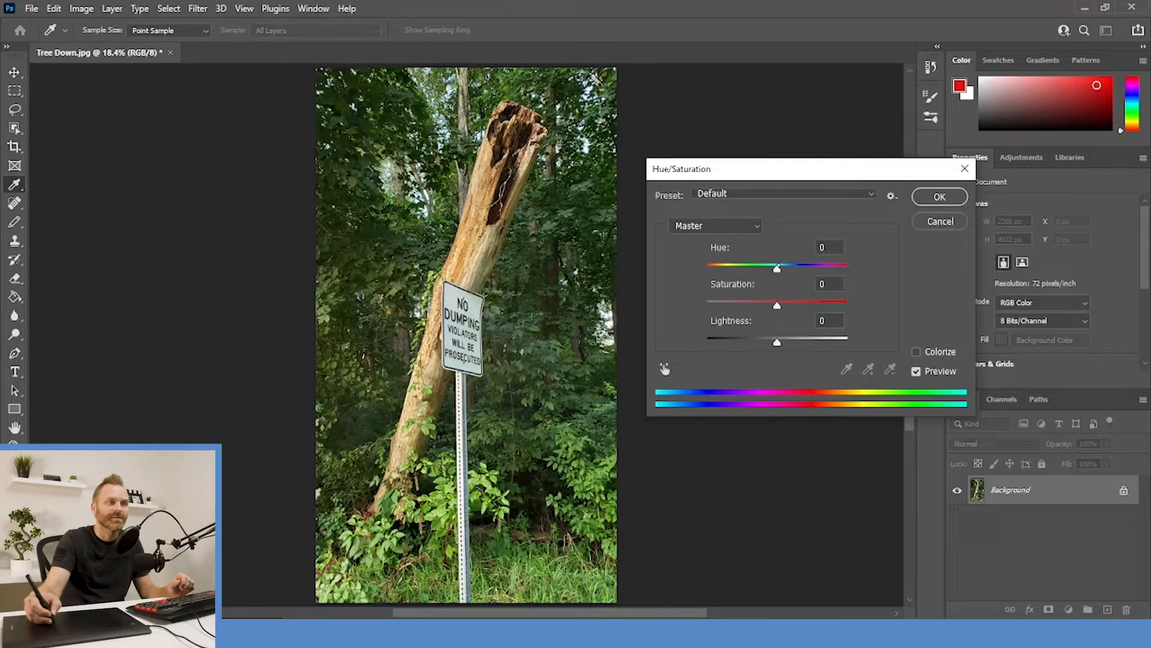
{"action": "mouse_move", "coordinate": [777, 268]}
{"action": "left_mouse_down"}
{"action": "mouse_move", "coordinate": [826, 269]}
{"action": "mouse_move", "coordinate": [787, 271]}
{"action": "left_mouse_up"}
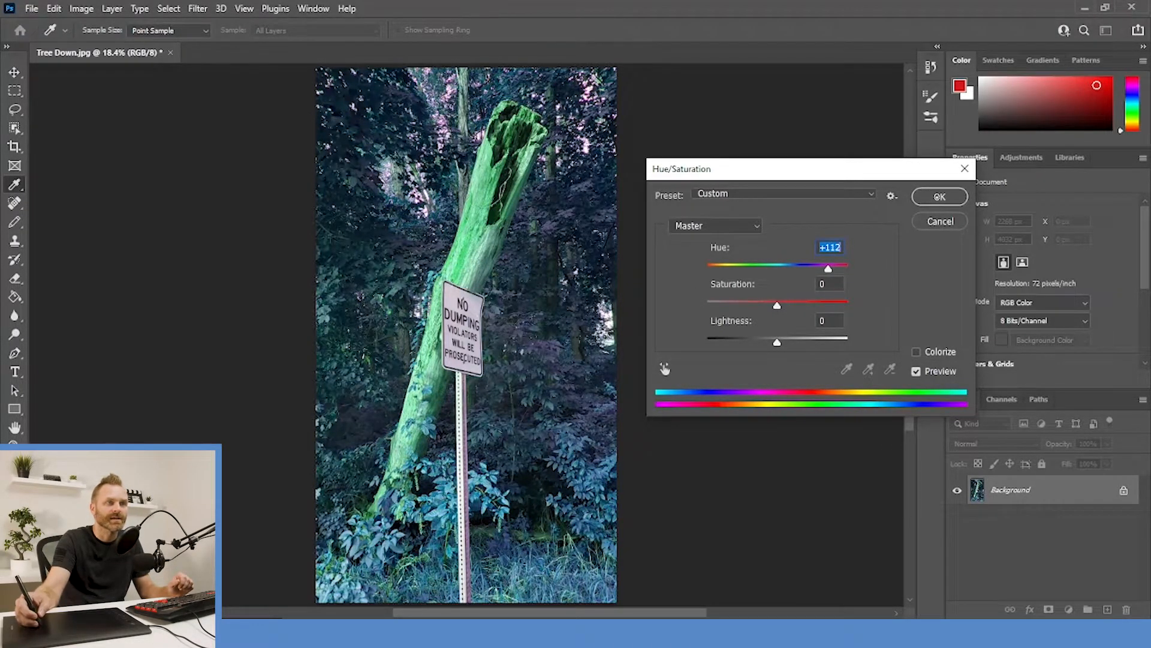
{"action": "left_click", "coordinate": [938, 196]}
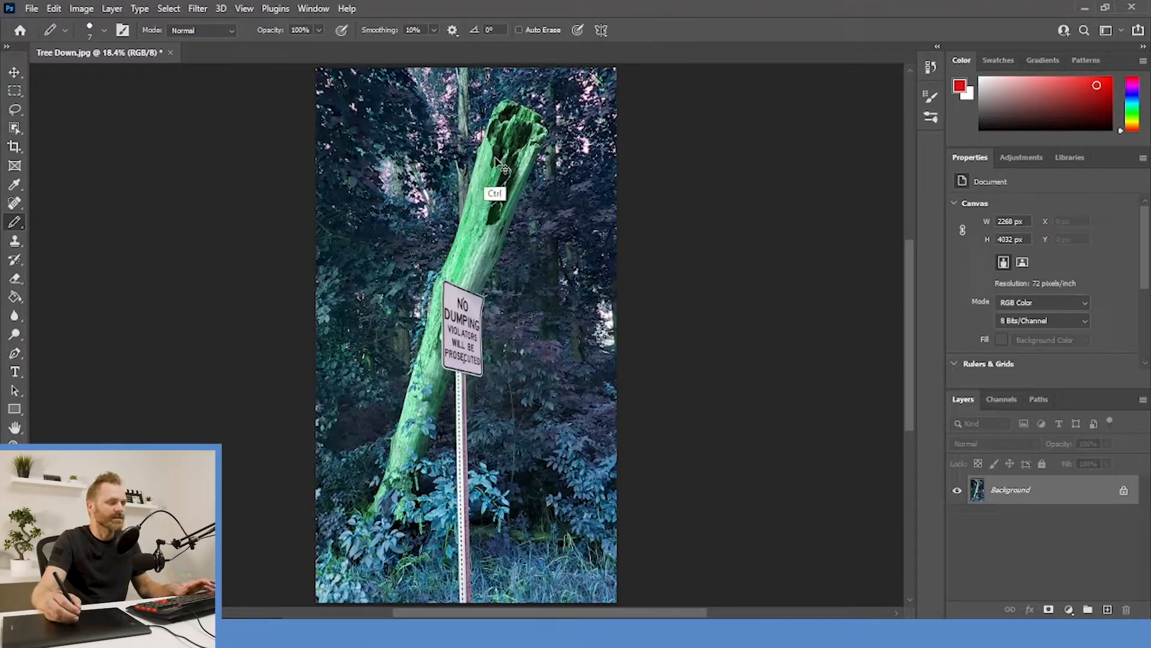
{"action": "key", "text": "ctrl+z"}
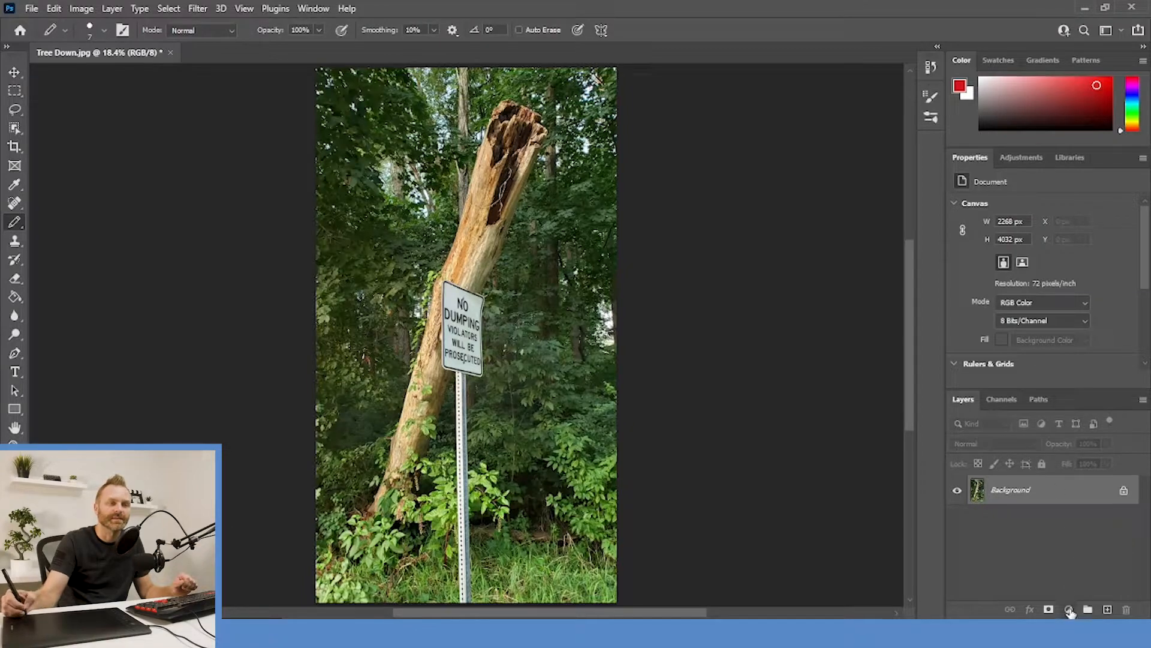
Step: Try a Brightness/Contrast adjustment layer with Brightness 53 and Contrast 38, and delete that layer
{"action": "left_click", "coordinate": [1069, 610]}
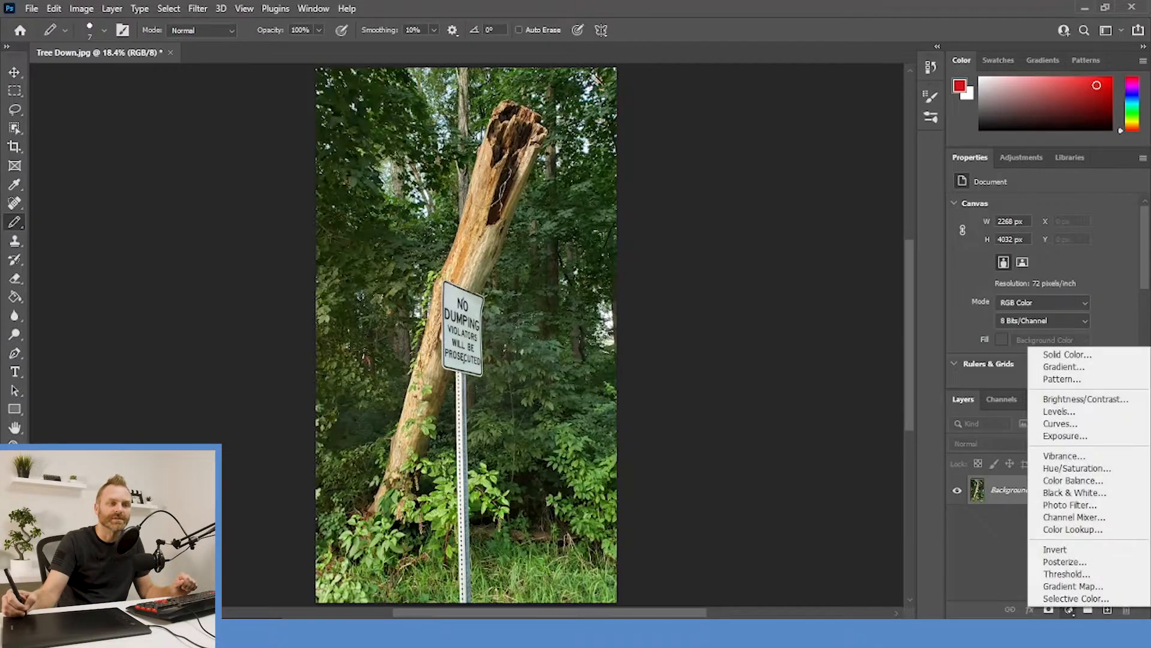
{"action": "left_click", "coordinate": [1068, 400]}
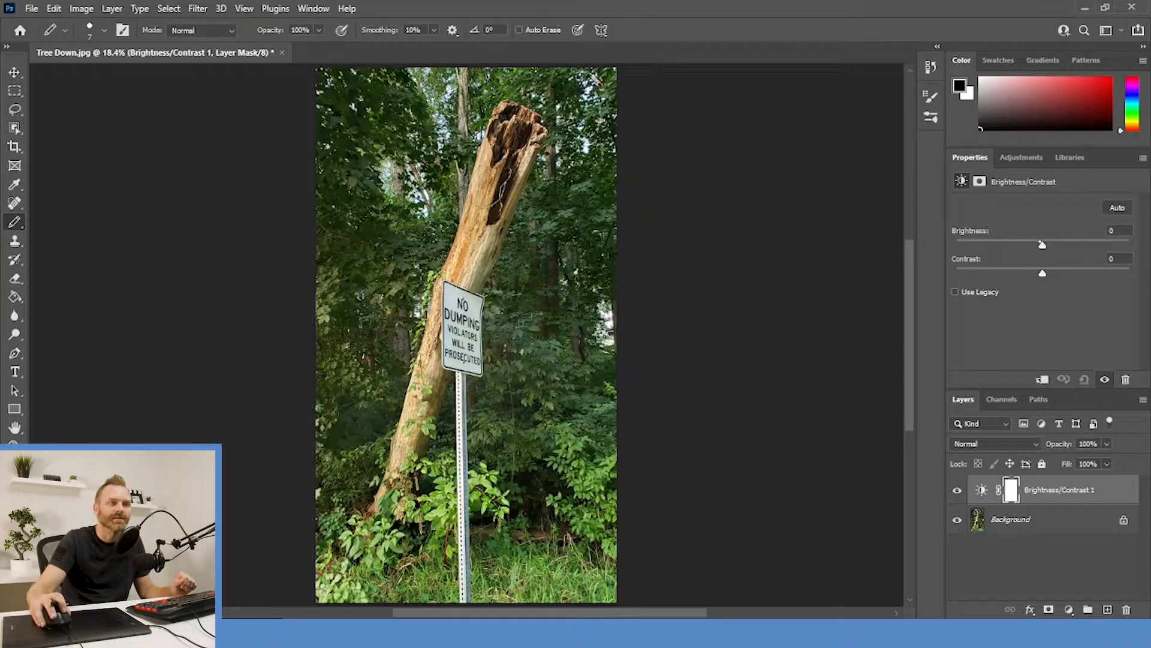
{"action": "left_click_drag", "start_coordinate": [1043, 245], "coordinate": [1111, 274]}
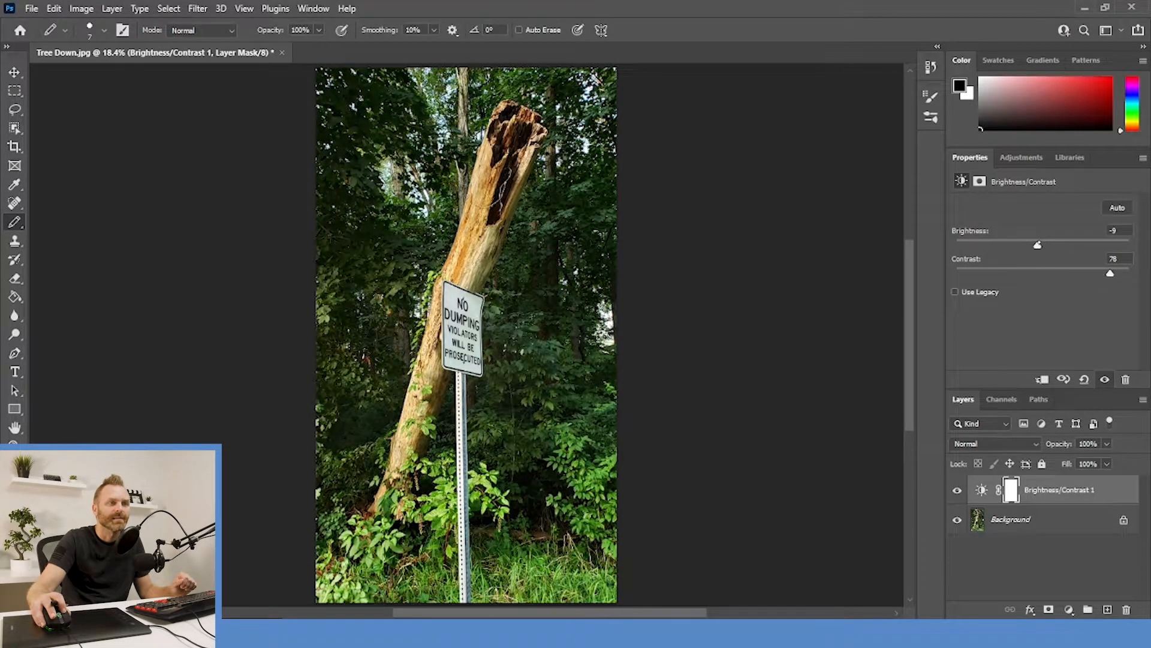
{"action": "left_click_drag", "start_coordinate": [1038, 245], "coordinate": [1076, 273]}
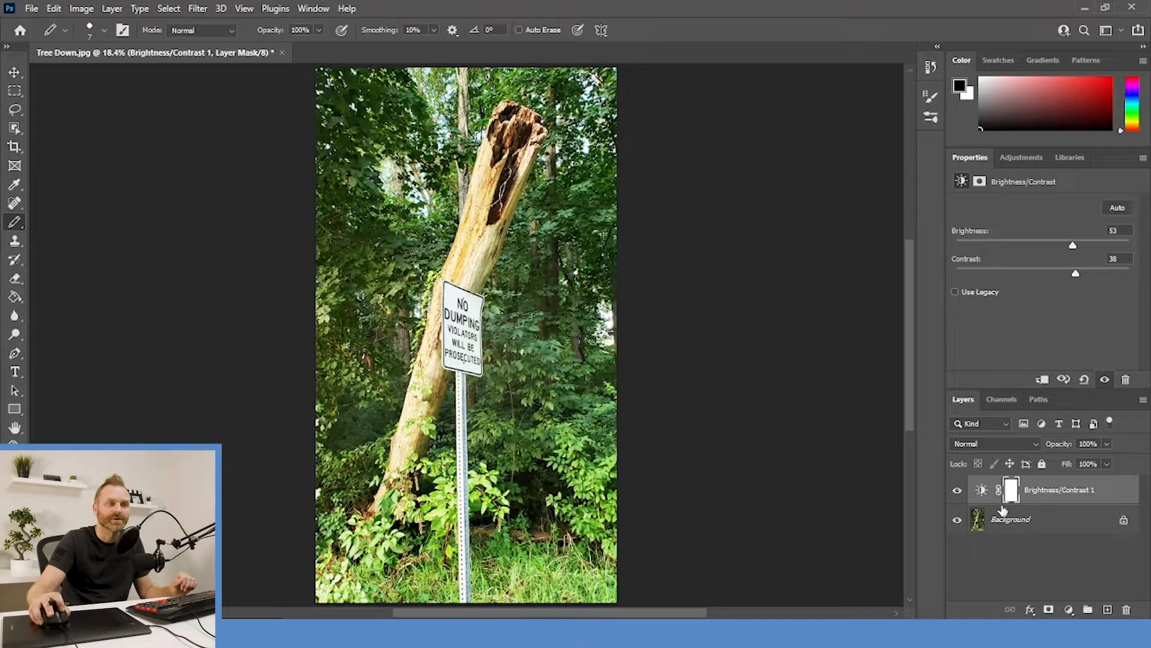
{"action": "left_click_drag", "start_coordinate": [981, 493], "coordinate": [1126, 609]}
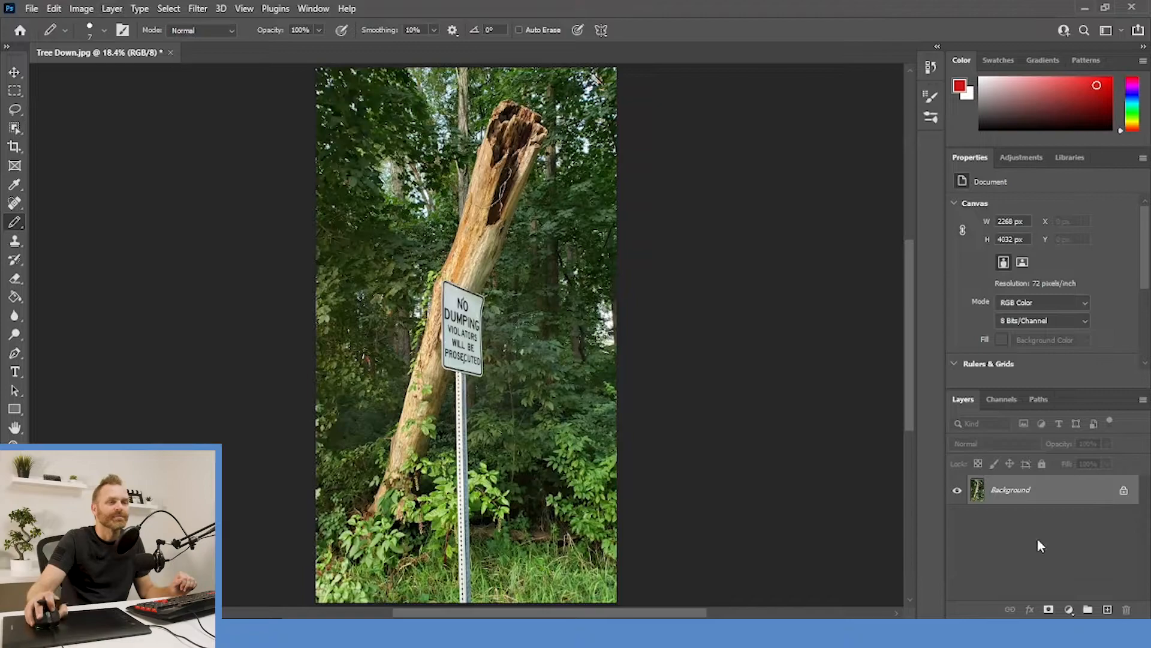
Step: Add a Levels adjustment layer above the Background and set its midtone input level to 1.04
{"action": "left_click", "coordinate": [1068, 609]}
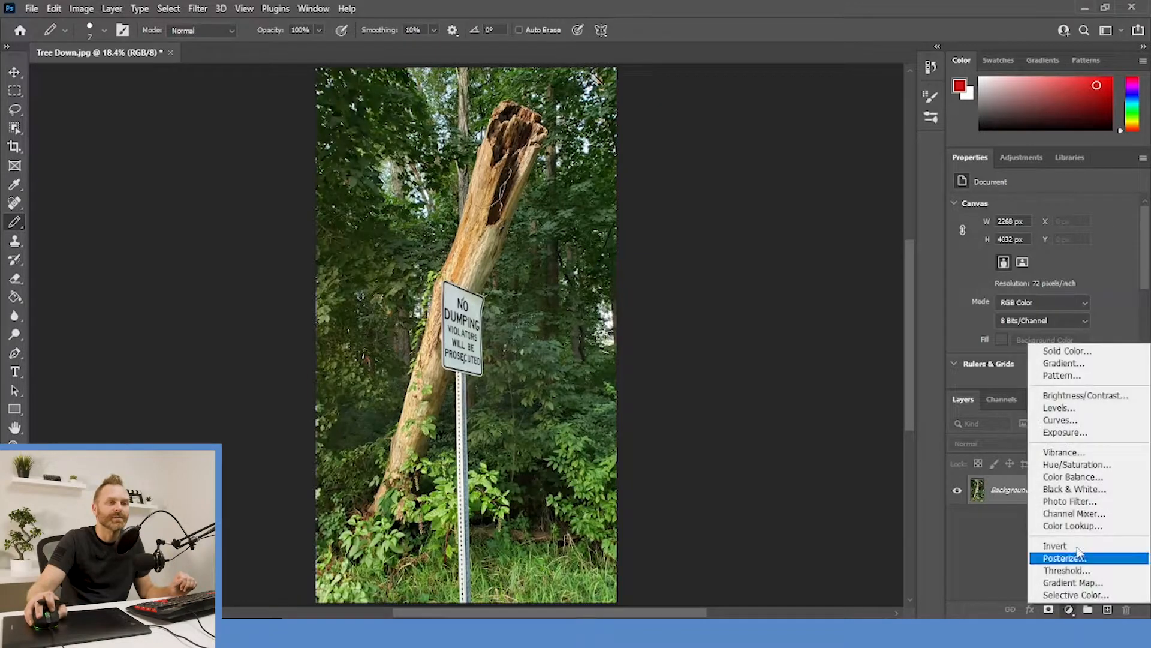
{"action": "left_click", "coordinate": [1071, 412]}
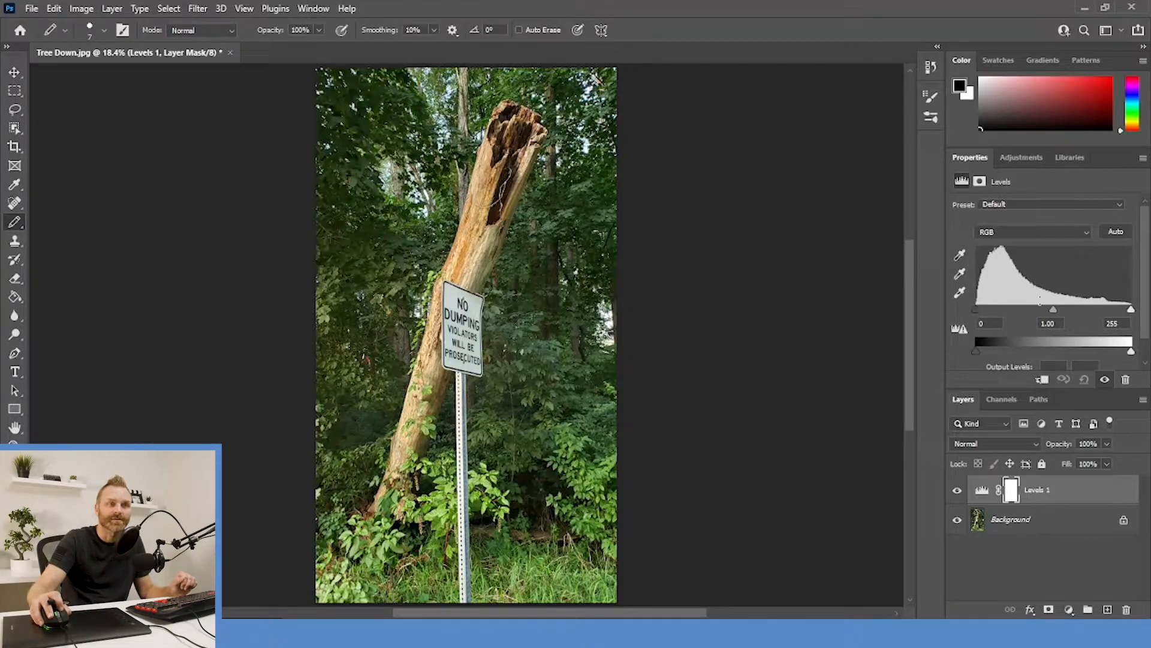
{"action": "left_click_drag", "start_coordinate": [1054, 310], "coordinate": [1056, 310]}
{"action": "left_click_drag", "start_coordinate": [1131, 311], "coordinate": [1130, 311]}
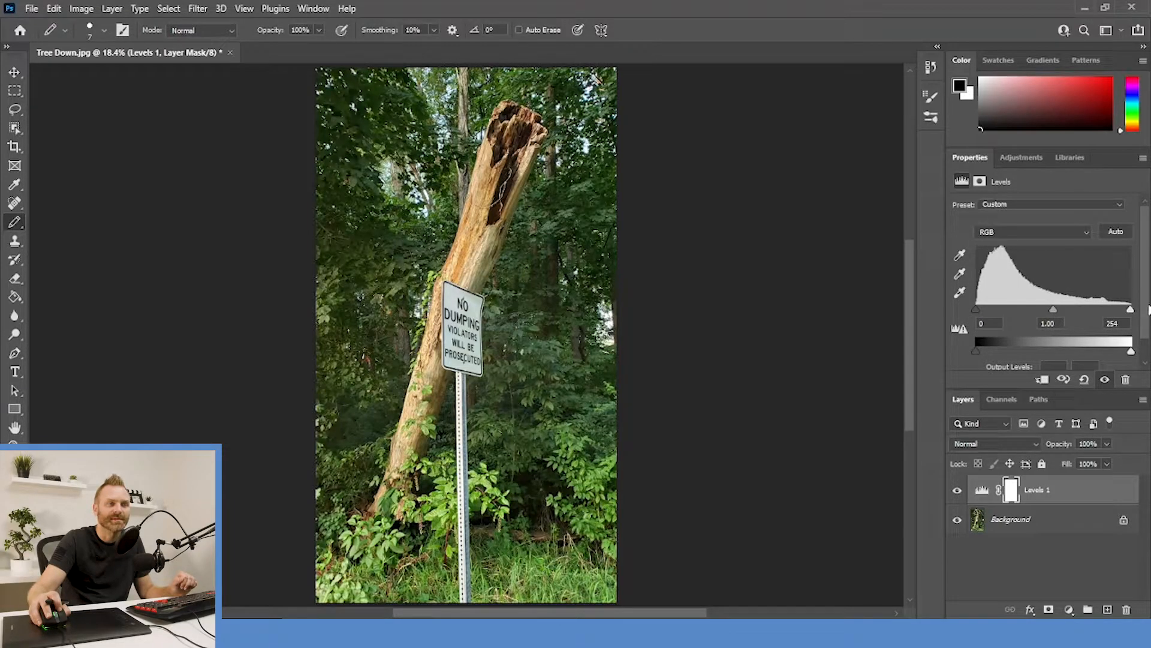
{"action": "left_click_drag", "start_coordinate": [1130, 309], "coordinate": [1144, 315]}
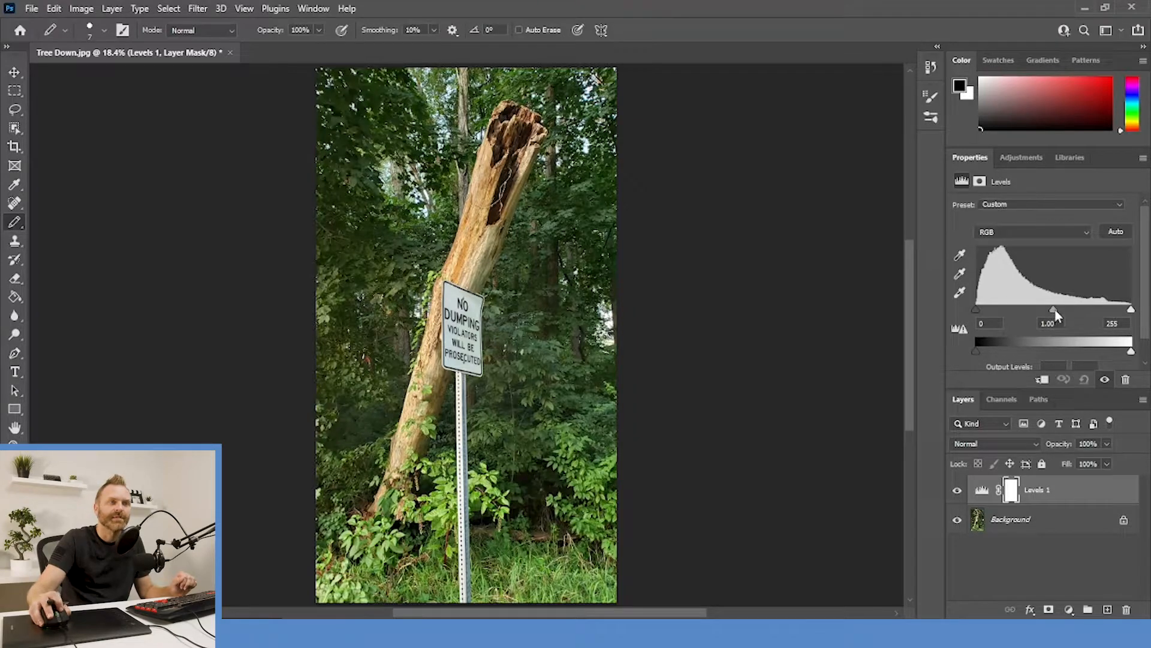
{"action": "left_click_drag", "start_coordinate": [1056, 315], "coordinate": [1087, 310]}
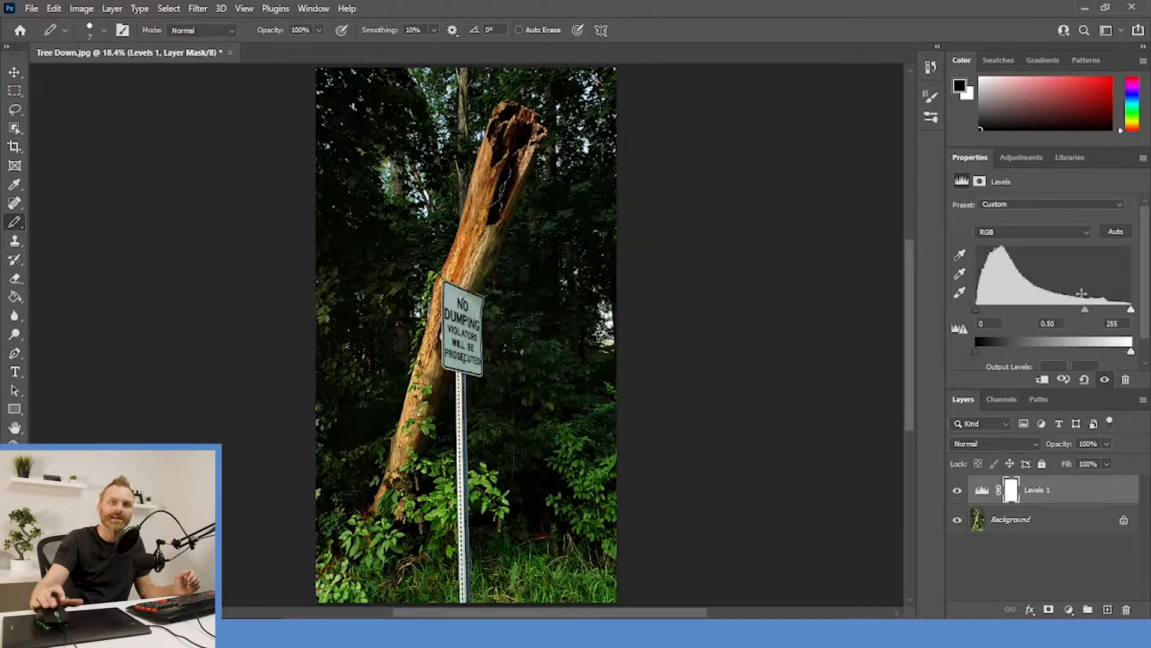
{"action": "left_click_drag", "start_coordinate": [1085, 310], "coordinate": [1052, 312]}
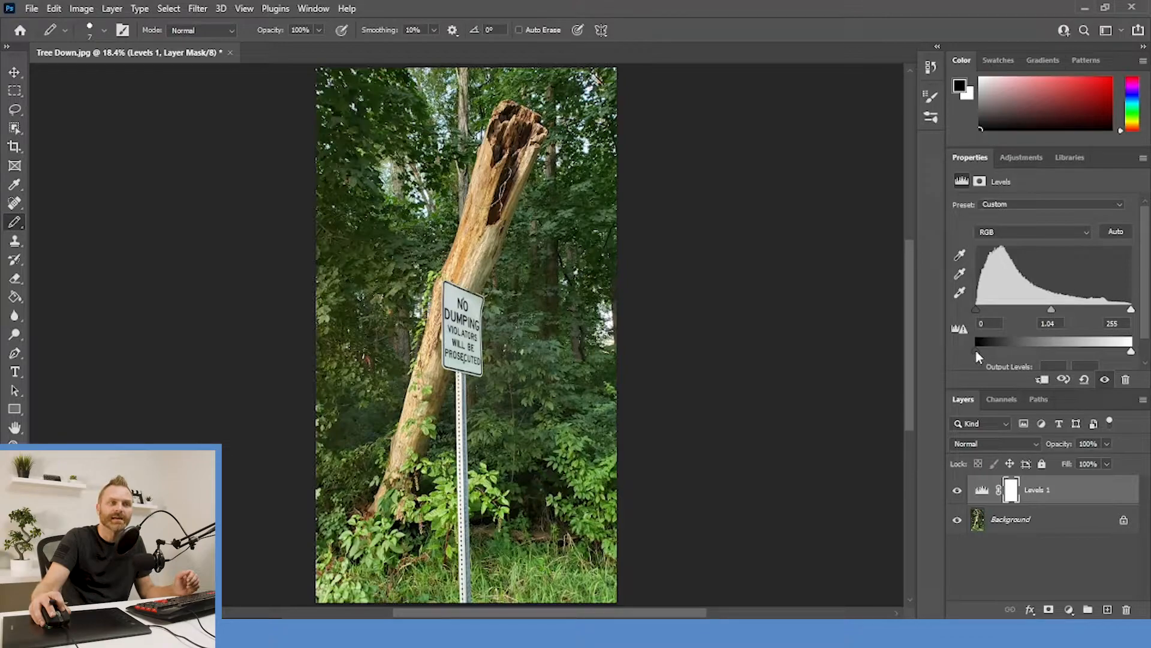
Step: Try narrowing the Levels output range from both the black and white ends until the image turns flat mid-gray
{"action": "left_click_drag", "start_coordinate": [977, 353], "coordinate": [1031, 351]}
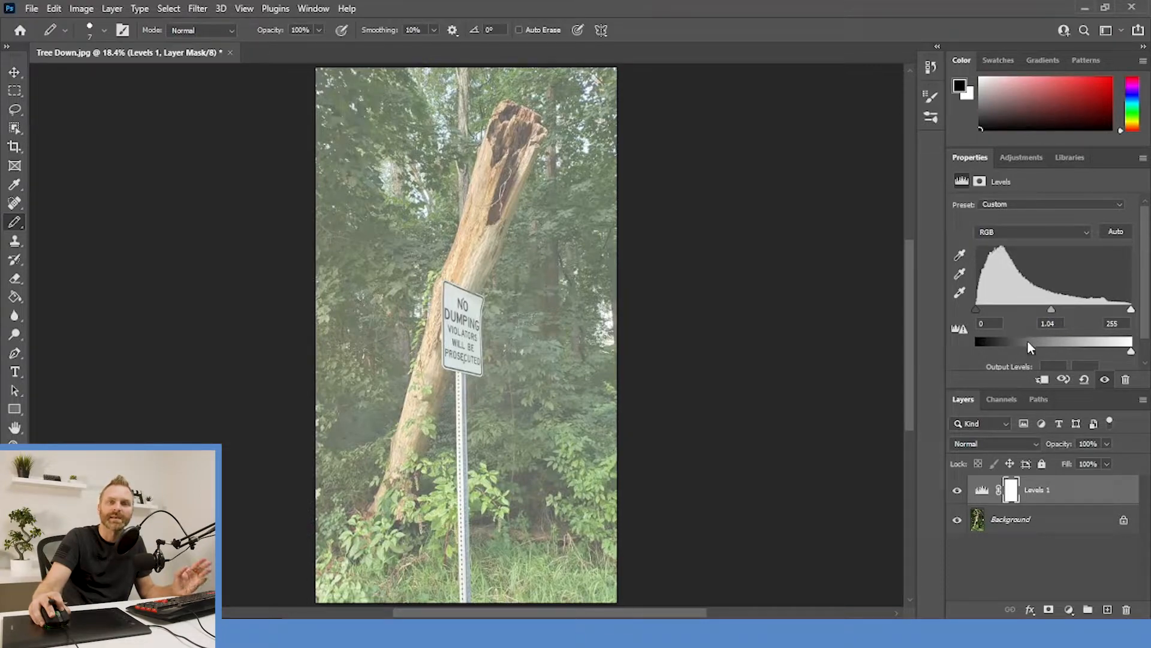
{"action": "left_click_drag", "start_coordinate": [1031, 352], "coordinate": [952, 344]}
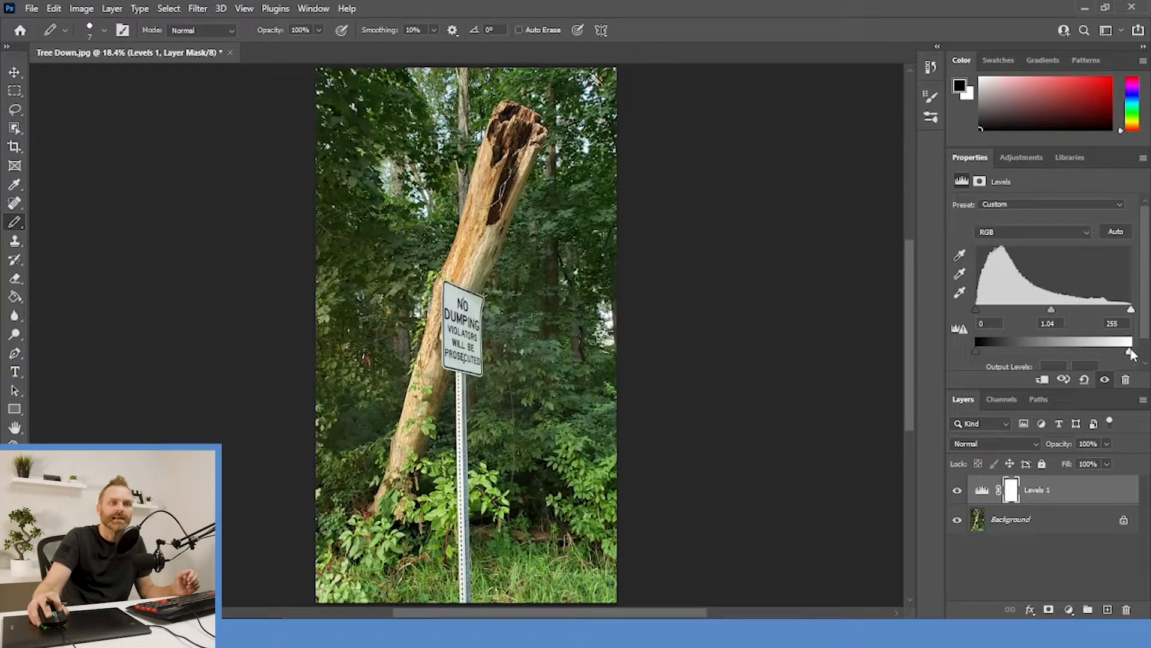
{"action": "left_click_drag", "start_coordinate": [1132, 352], "coordinate": [1052, 352]}
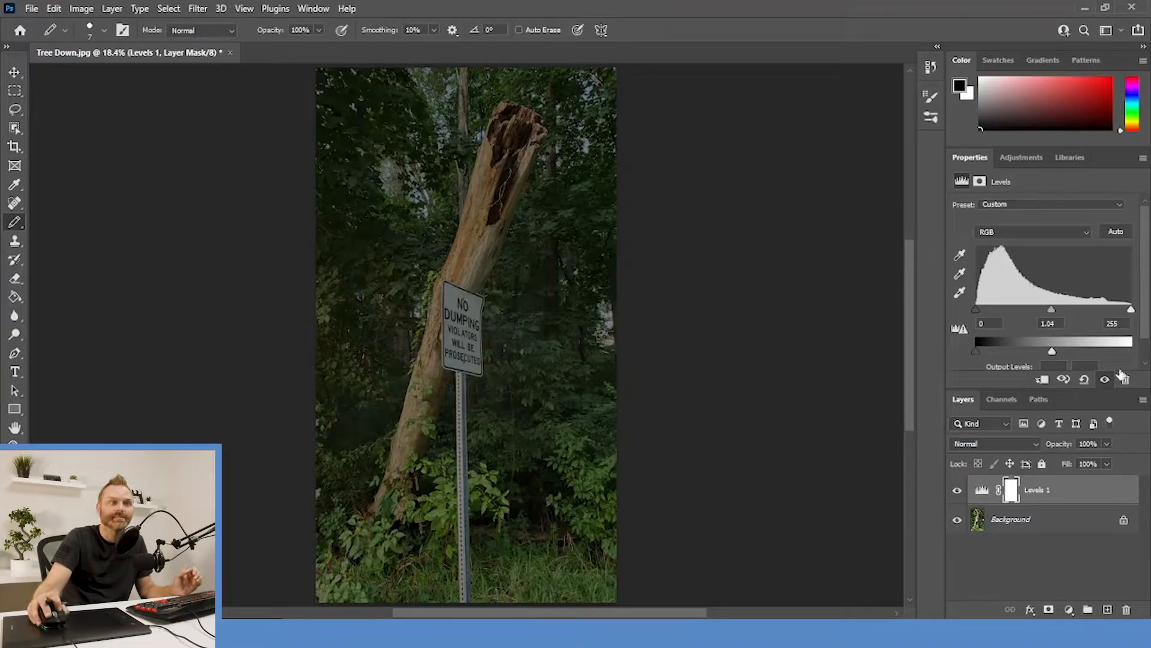
{"action": "left_click_drag", "start_coordinate": [1055, 353], "coordinate": [1067, 353]}
{"action": "left_click_drag", "start_coordinate": [979, 352], "coordinate": [1049, 351]}
{"action": "left_click_drag", "start_coordinate": [1052, 351], "coordinate": [1049, 351]}
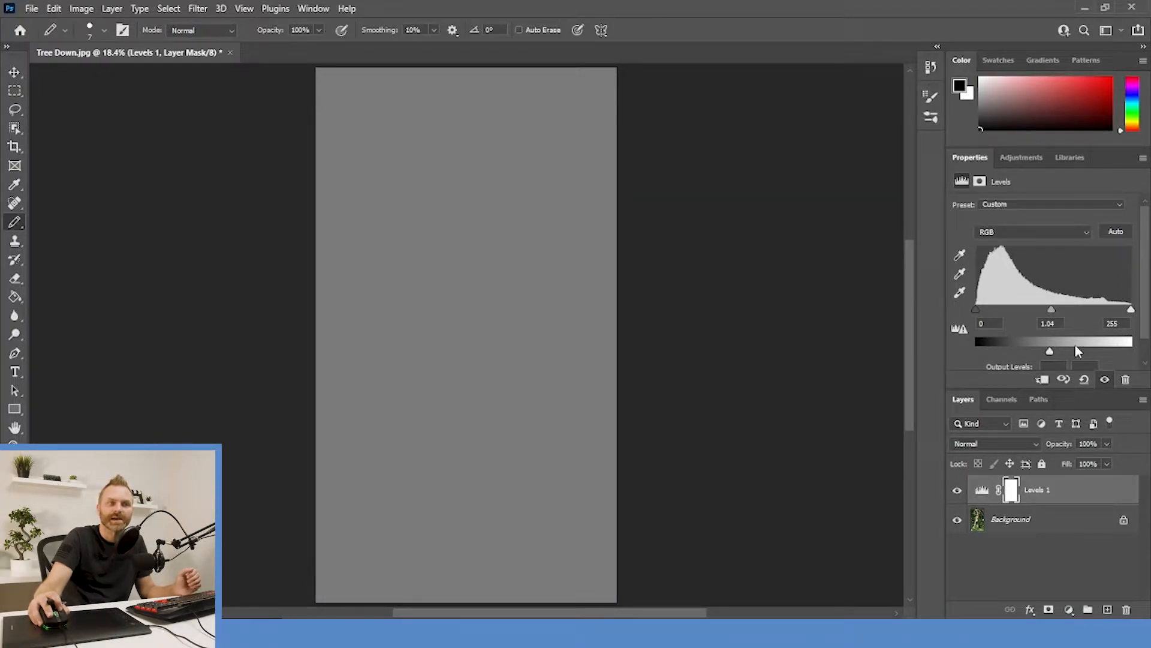
Step: Try swapping the black and white output levels to invert the image, and restore the full output range
{"action": "left_click_drag", "start_coordinate": [1048, 355], "coordinate": [1147, 344]}
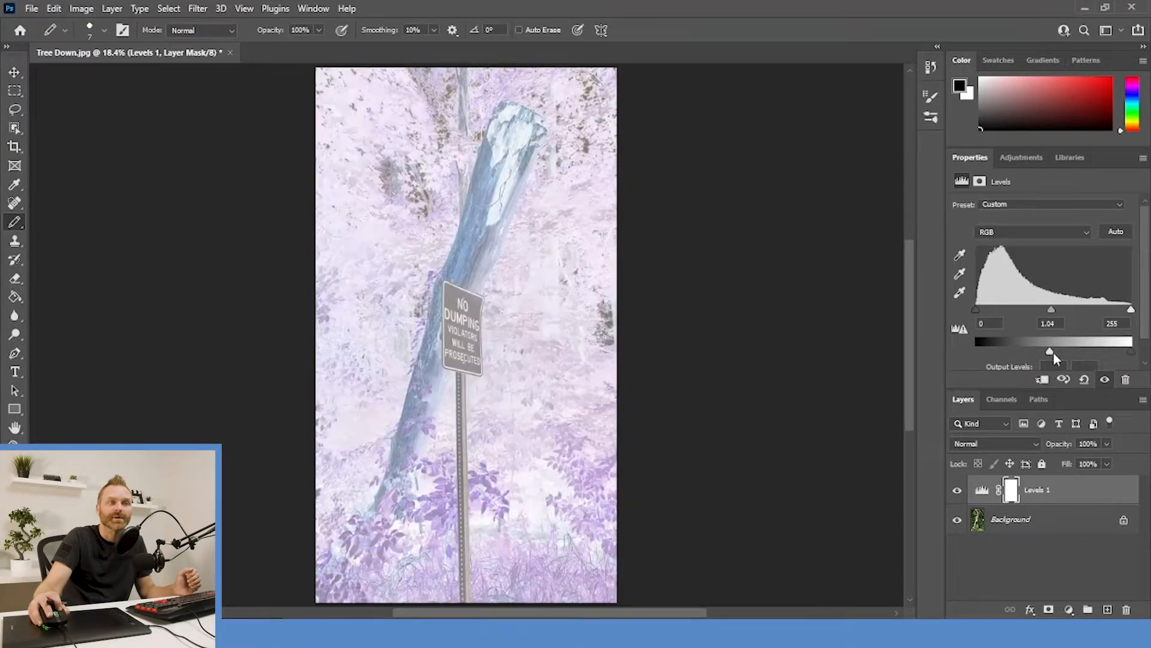
{"action": "left_click_drag", "start_coordinate": [1052, 352], "coordinate": [929, 353]}
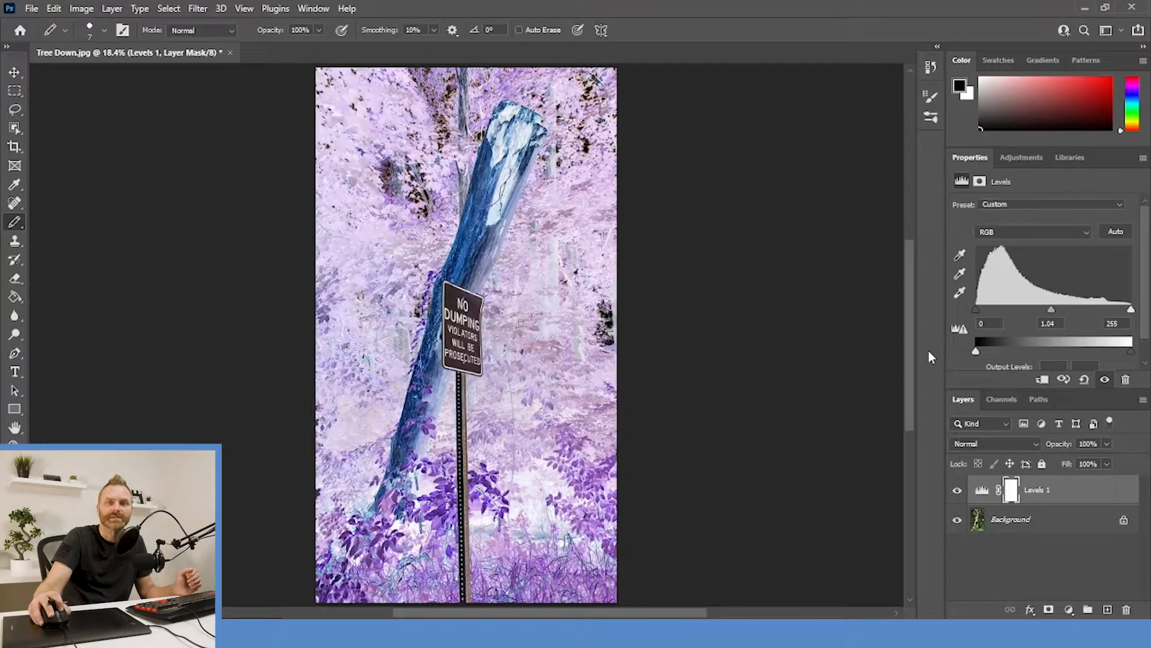
{"action": "left_click_drag", "start_coordinate": [993, 349], "coordinate": [1132, 353]}
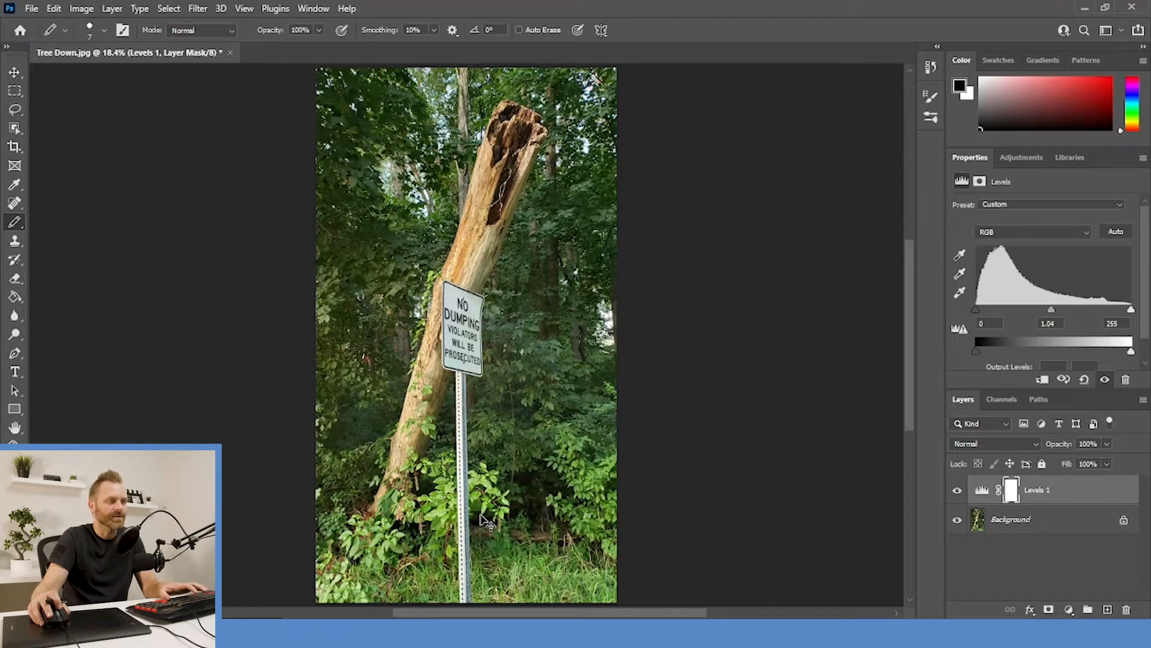
Step: Set the Levels black input level to 24 while checking the dark shadows in the foliage at the tree's base
{"action": "key", "text": "ctrl+plus"}
{"action": "key", "text": "ctrl+plus"}
{"action": "key", "text": "ctrl+plus"}
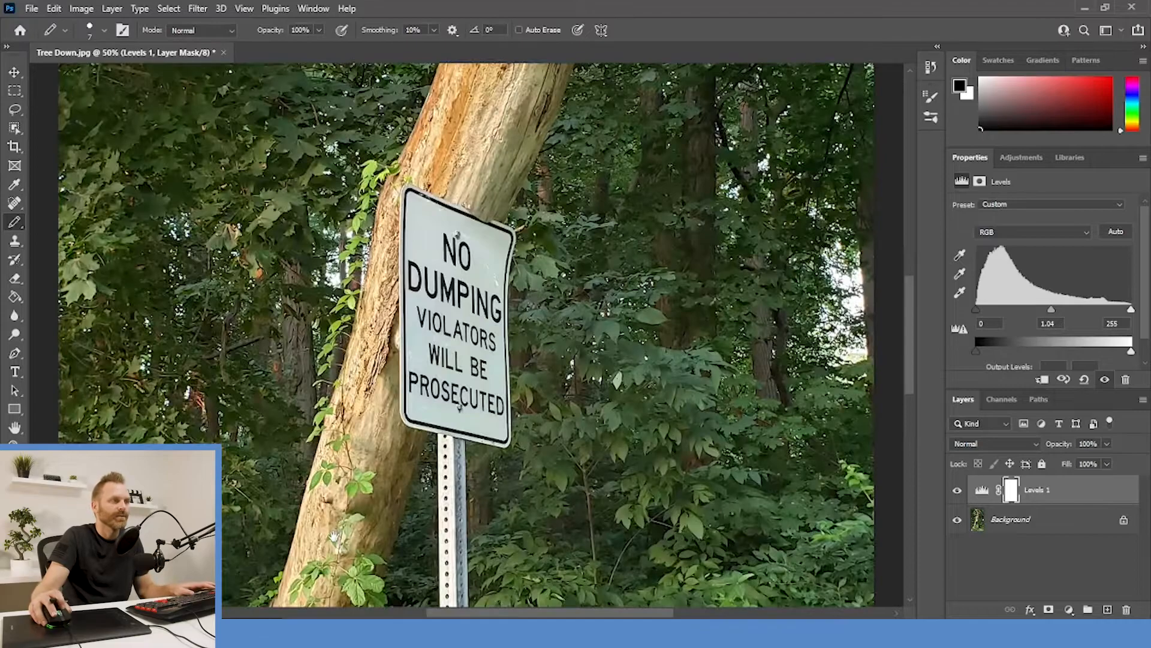
{"action": "left_click_drag", "start_coordinate": [335, 535], "coordinate": [515, 120]}
{"action": "left_click_drag", "start_coordinate": [515, 367], "coordinate": [439, 401]}
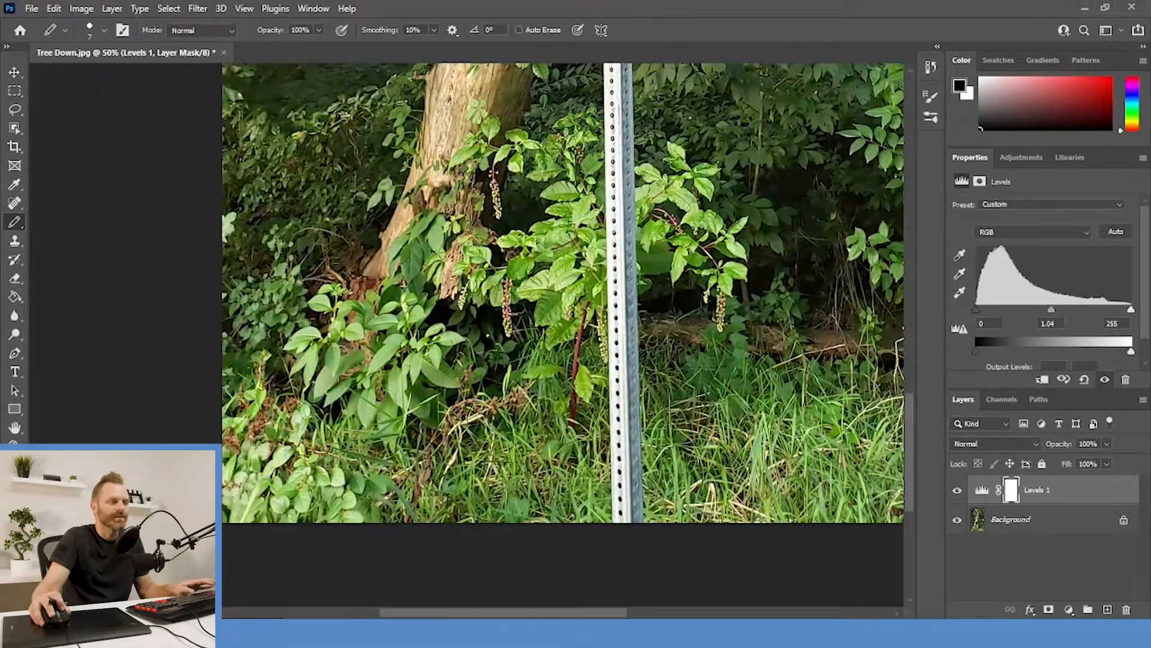
{"action": "key", "text": "ctrl+plus"}
{"action": "key", "text": "ctrl+plus"}
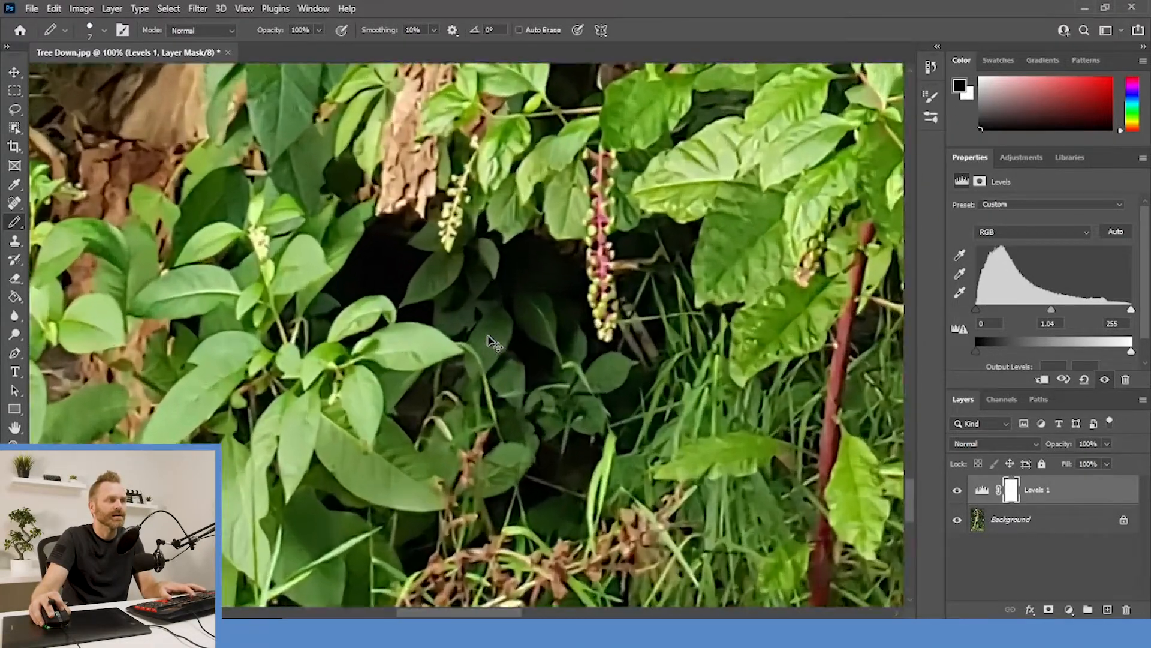
{"action": "scroll", "coordinate": [488, 340], "scroll_direction": "up", "scroll_amount": 1}
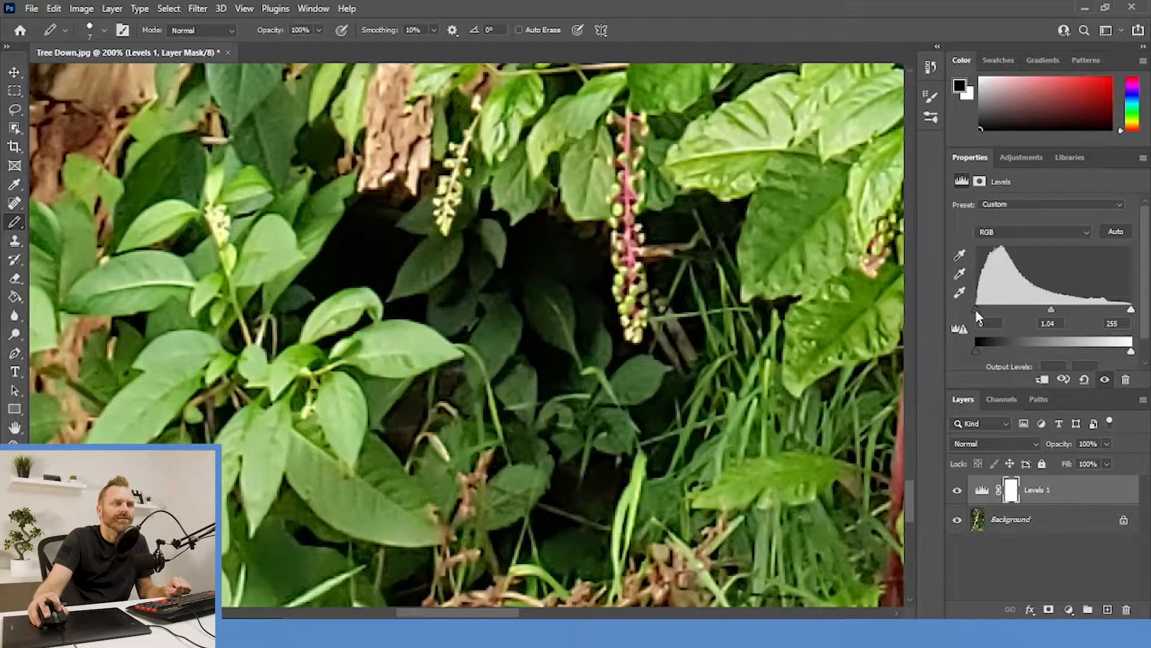
{"action": "left_click_drag", "start_coordinate": [978, 310], "coordinate": [988, 312]}
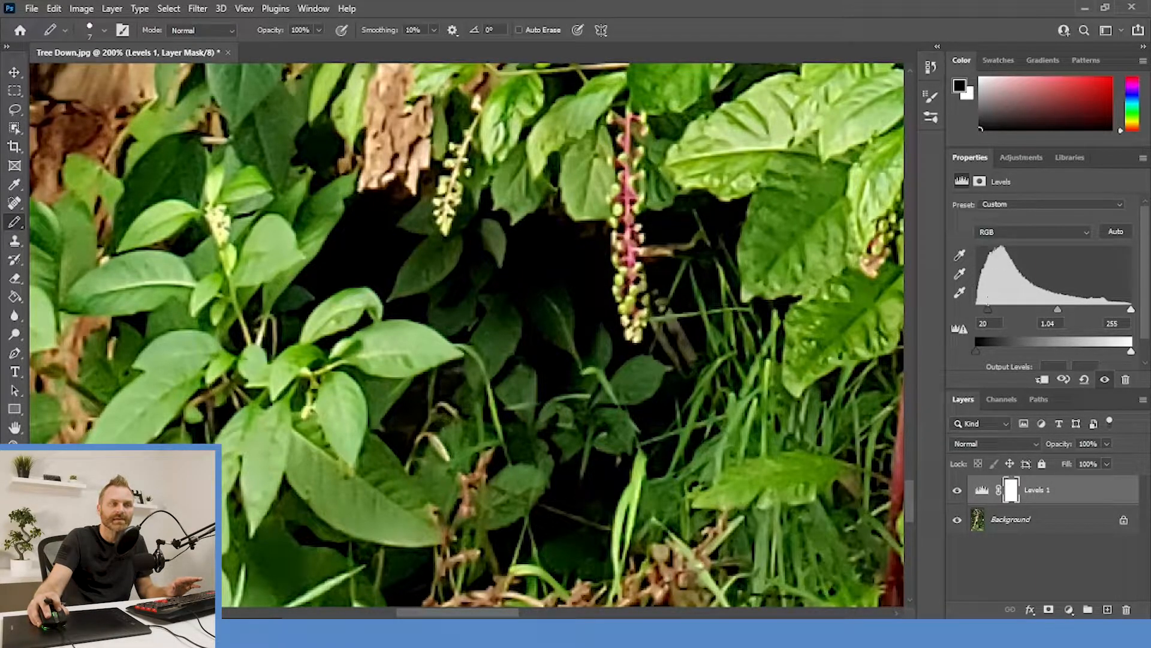
{"action": "left_click_drag", "start_coordinate": [988, 309], "coordinate": [989, 308]}
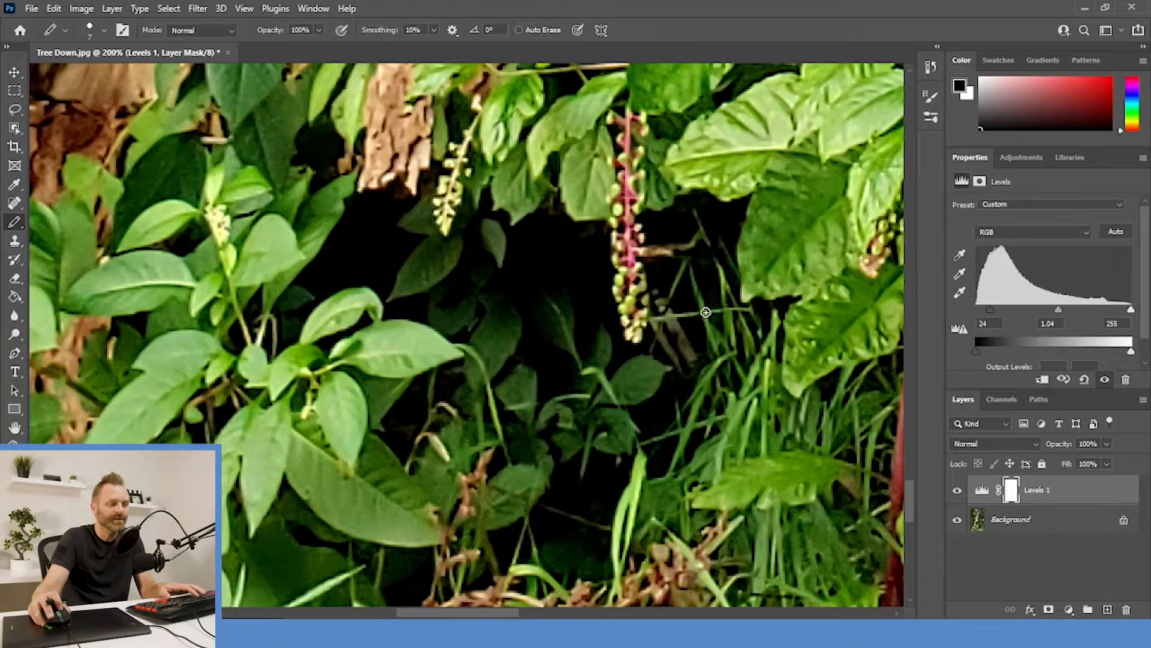
Step: Set the Levels input range for the whole photo to black 13 and white 214
{"action": "key", "text": "ctrl+minus"}
{"action": "key", "text": "ctrl+0"}
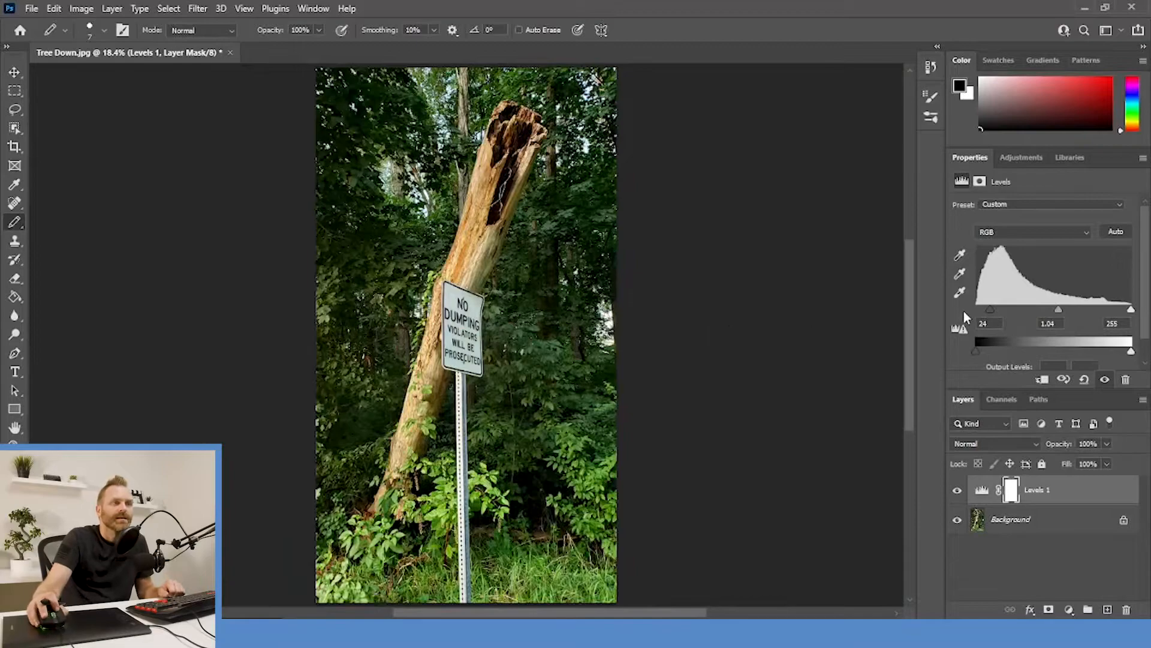
{"action": "left_click_drag", "start_coordinate": [992, 308], "coordinate": [994, 308]}
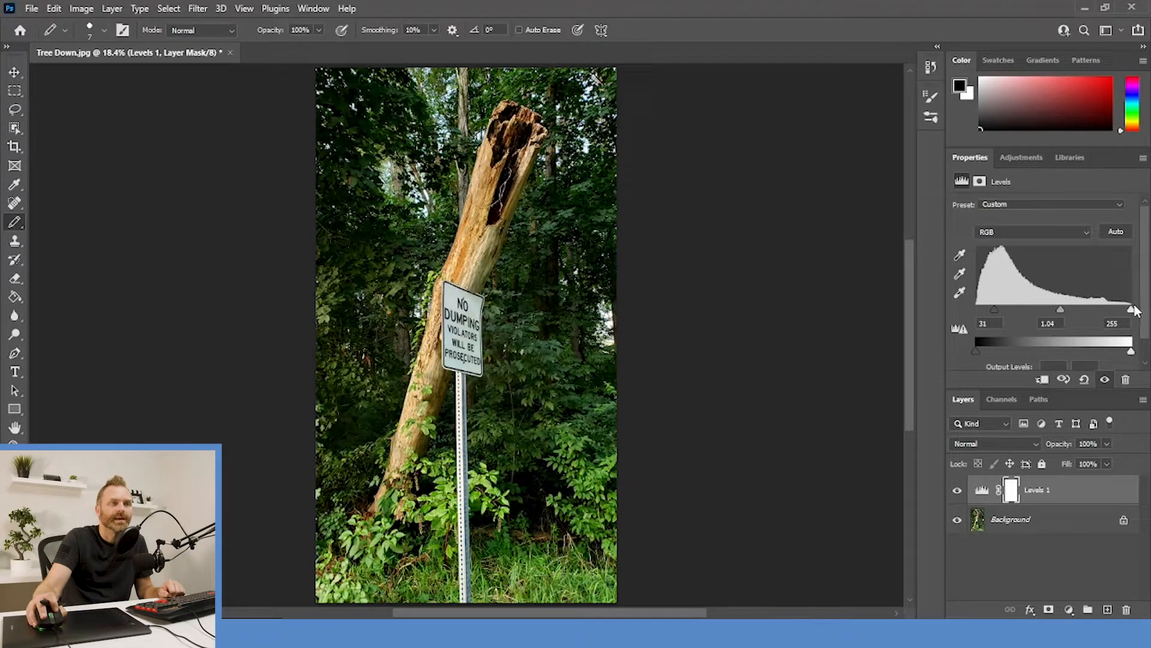
{"action": "left_click_drag", "start_coordinate": [1133, 313], "coordinate": [1108, 313]}
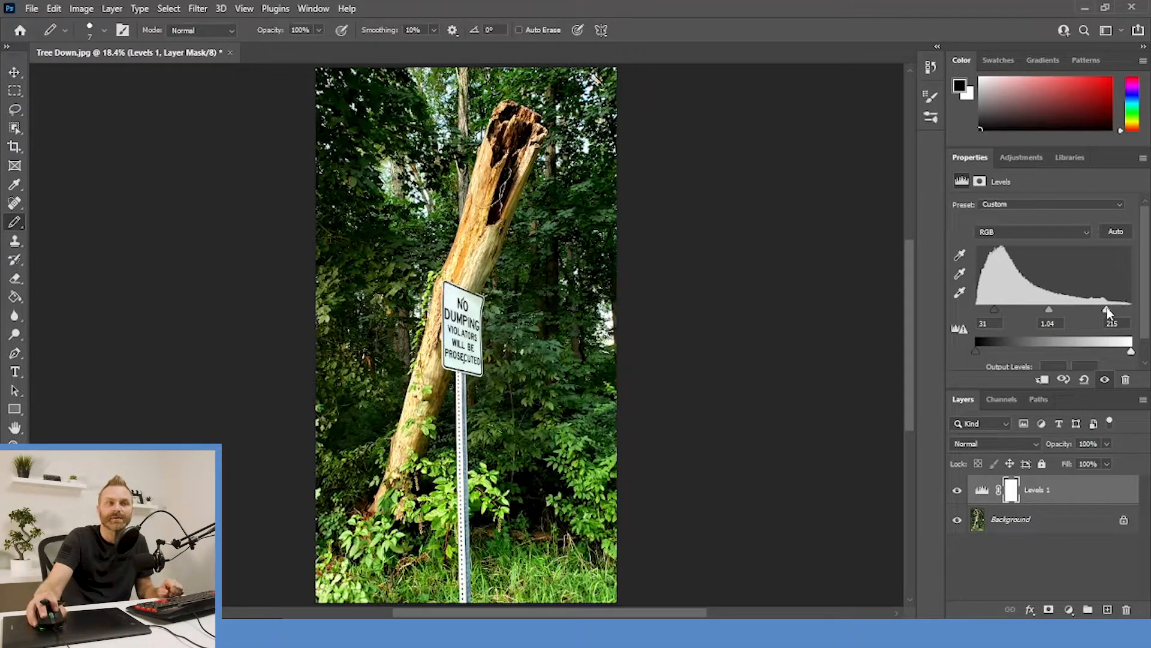
{"action": "left_click_drag", "start_coordinate": [1107, 311], "coordinate": [1105, 310]}
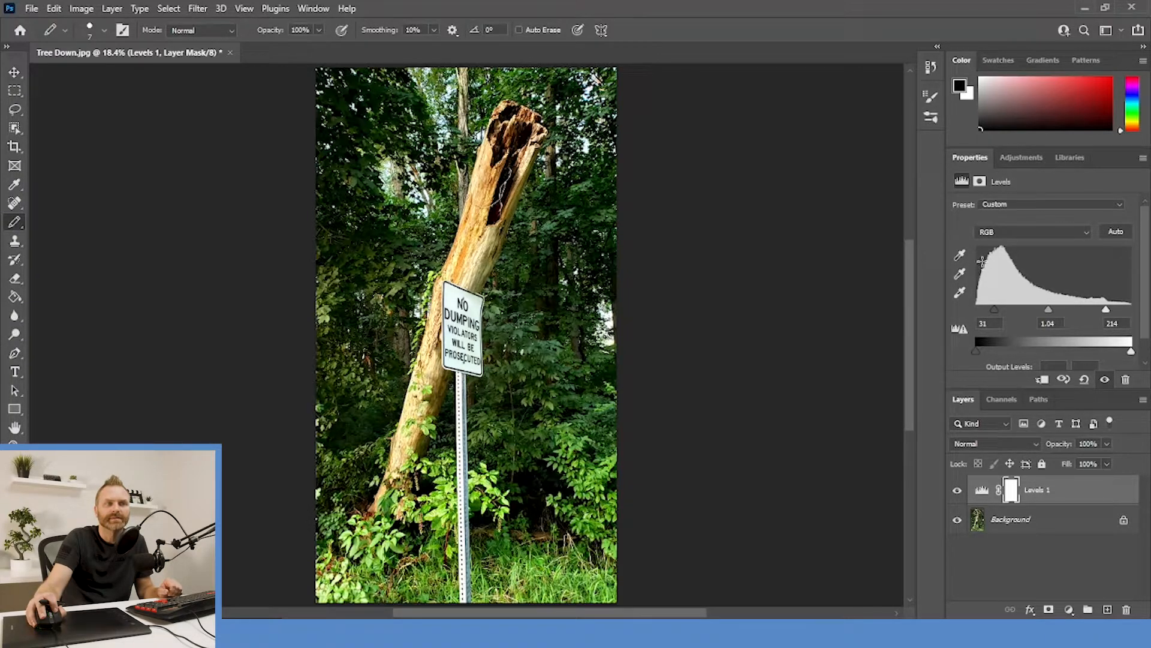
{"action": "left_click_drag", "start_coordinate": [993, 311], "coordinate": [984, 312]}
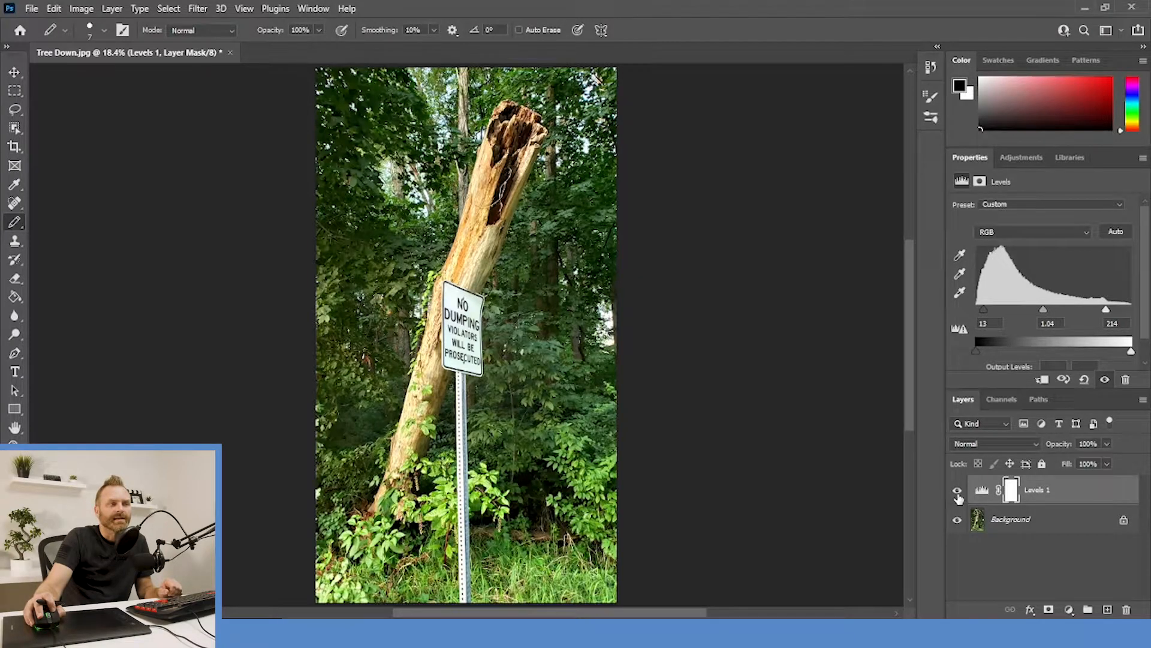
Step: Toggle the visibility of the Levels adjustment layer to compare the photo before and after the correction
{"action": "left_click", "coordinate": [958, 493]}
{"action": "left_click", "coordinate": [958, 493]}
{"action": "left_click", "coordinate": [958, 495]}
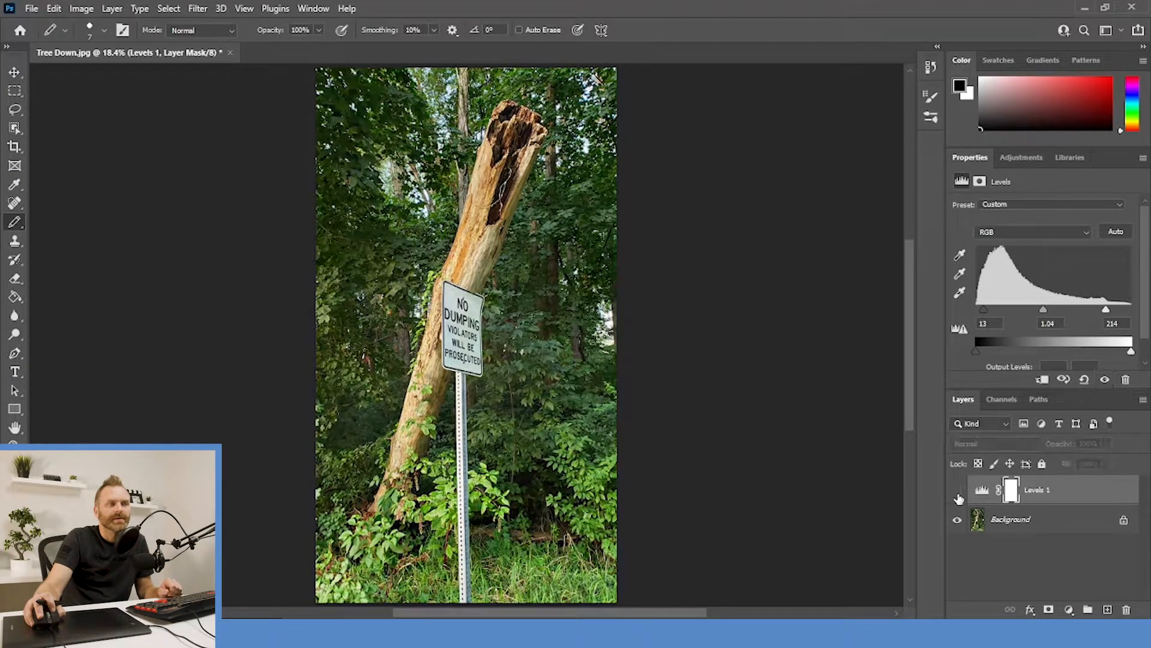
Step: Switch the Levels 1 layer off and on several times to judge the tonal correction, and view its colour channel options
{"action": "left_click", "coordinate": [958, 493]}
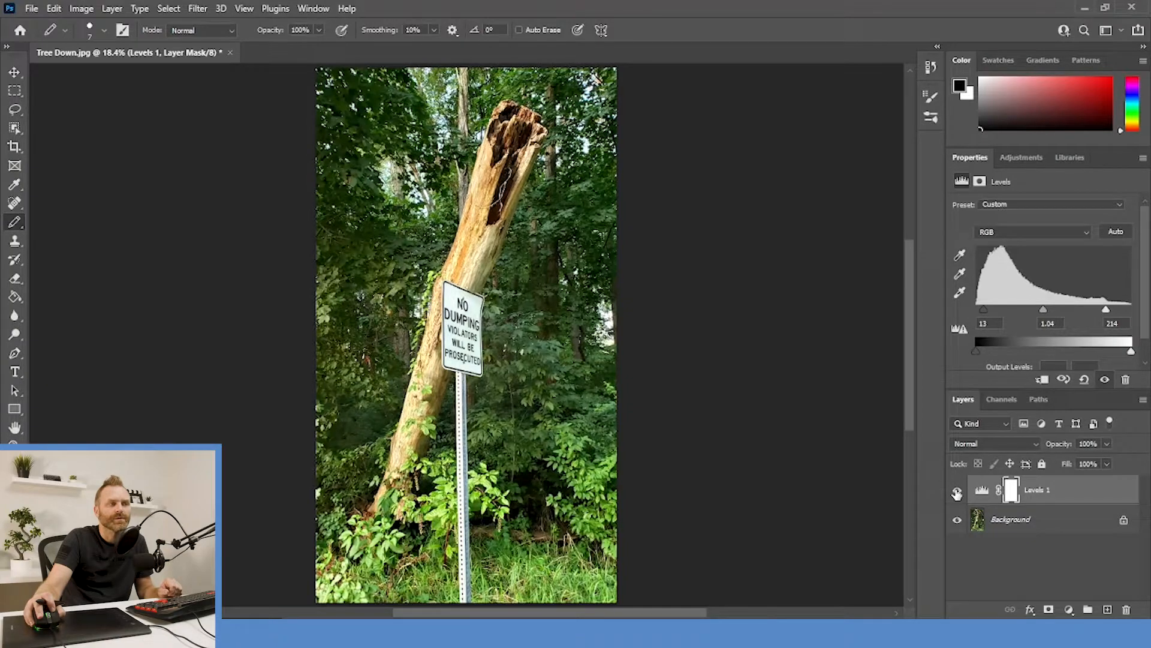
{"action": "left_click", "coordinate": [958, 494]}
{"action": "left_click", "coordinate": [958, 494]}
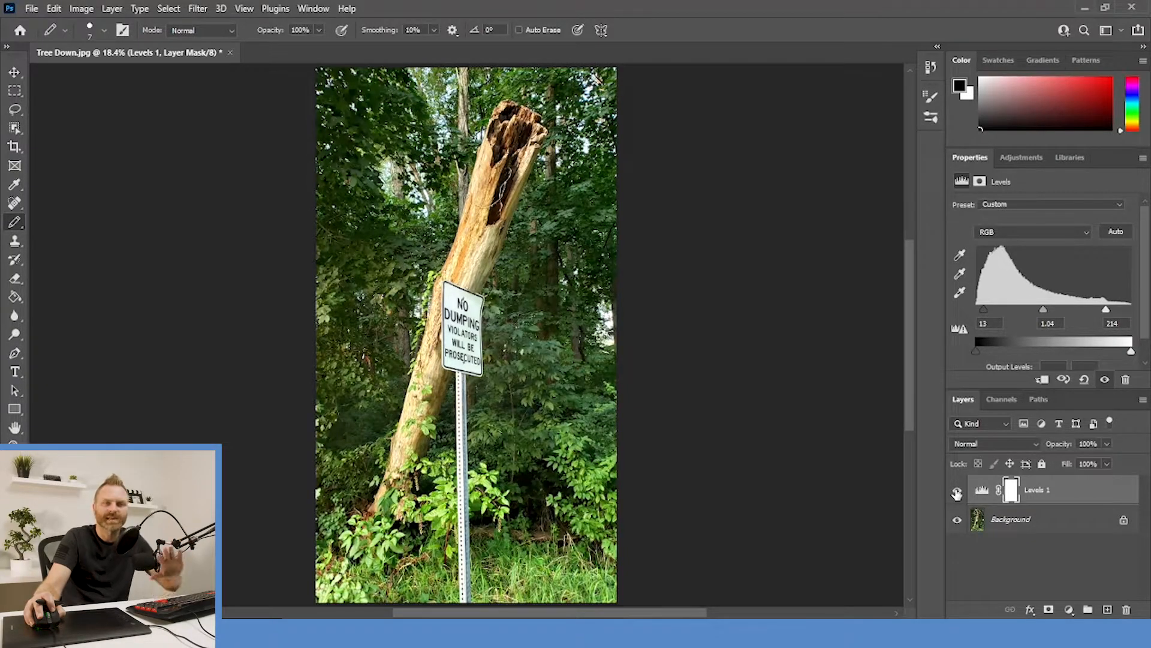
{"action": "left_click", "coordinate": [957, 494]}
{"action": "left_click", "coordinate": [957, 493]}
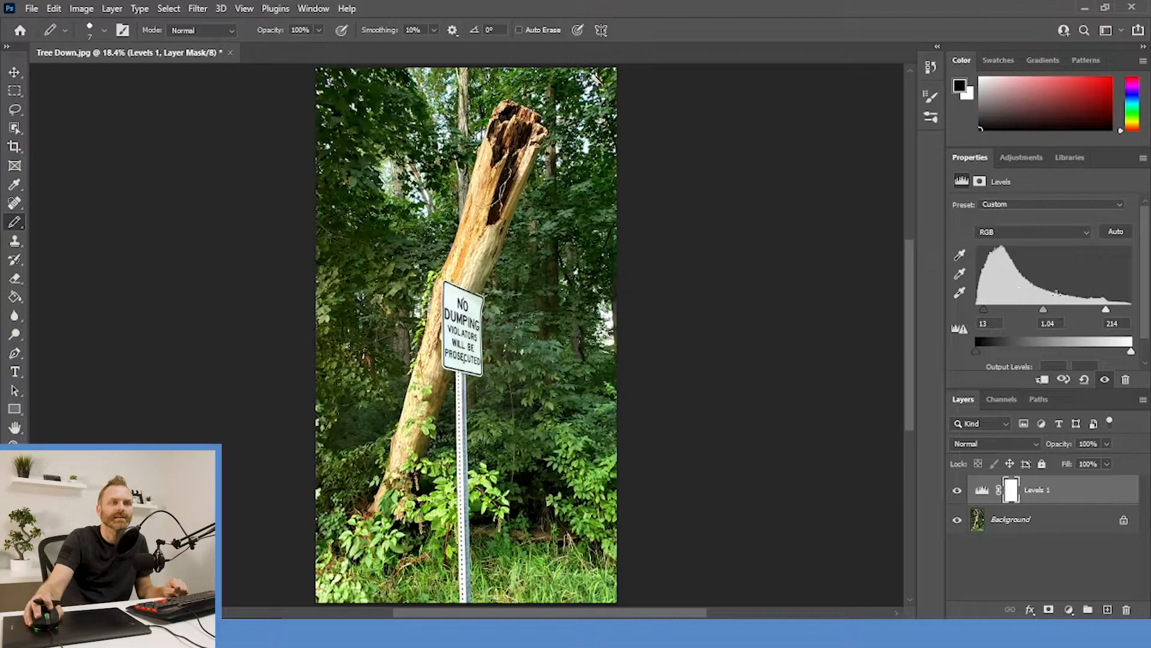
{"action": "left_click", "coordinate": [1042, 232]}
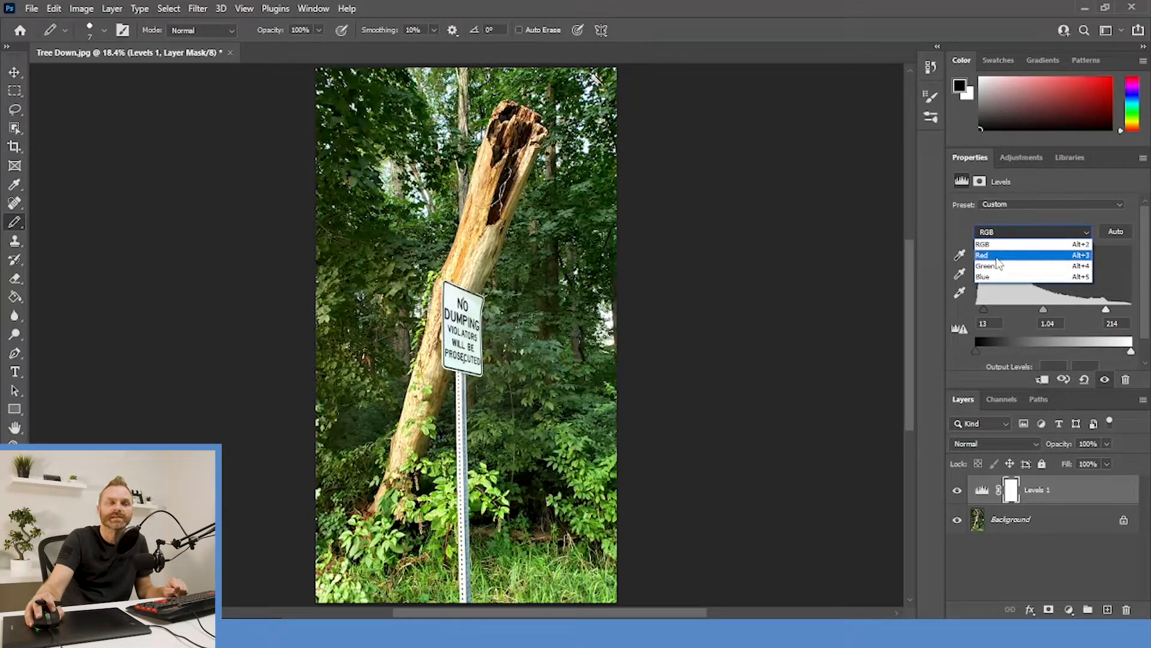
{"action": "left_click", "coordinate": [1008, 243]}
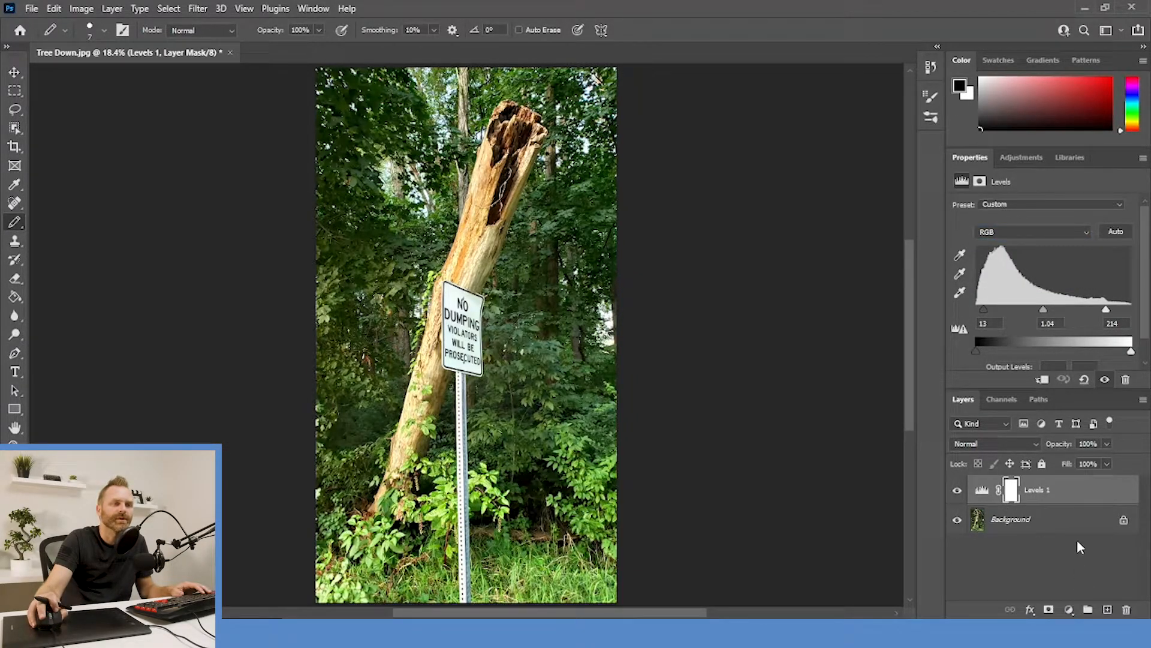
Step: Add a Color Balance adjustment layer above Levels 1 and set its midtones Cyan–Red value to +53
{"action": "left_click", "coordinate": [1069, 610]}
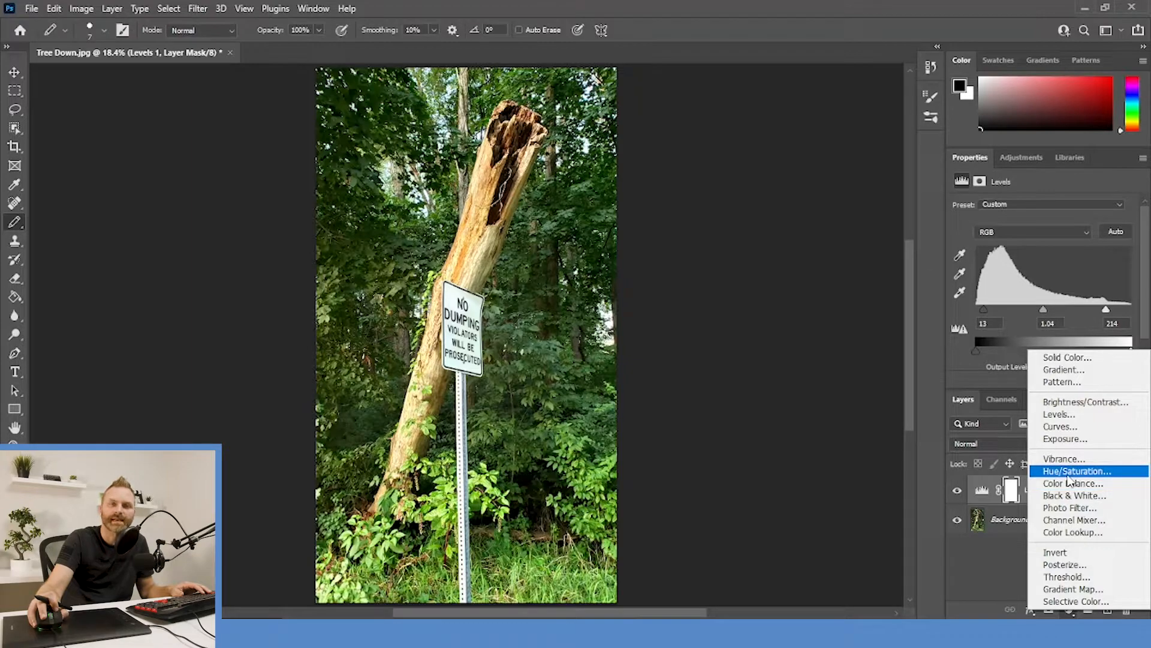
{"action": "left_click", "coordinate": [1101, 486]}
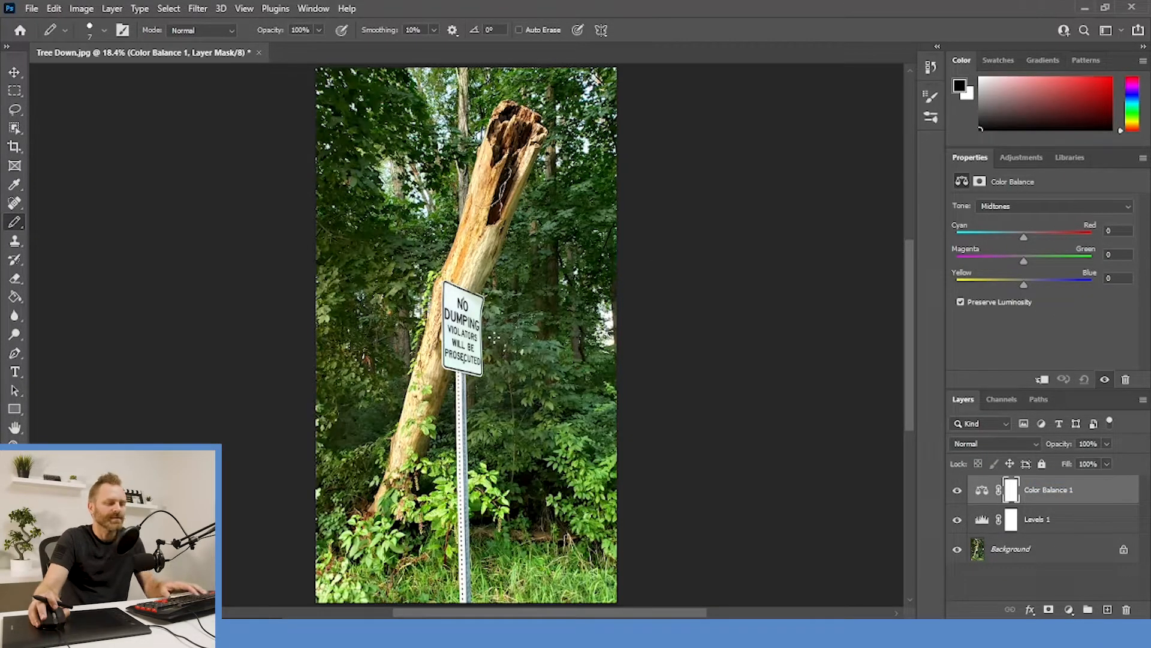
{"action": "key", "text": "ctrl+plus"}
{"action": "key", "text": "ctrl+plus"}
{"action": "key", "text": "ctrl+plus"}
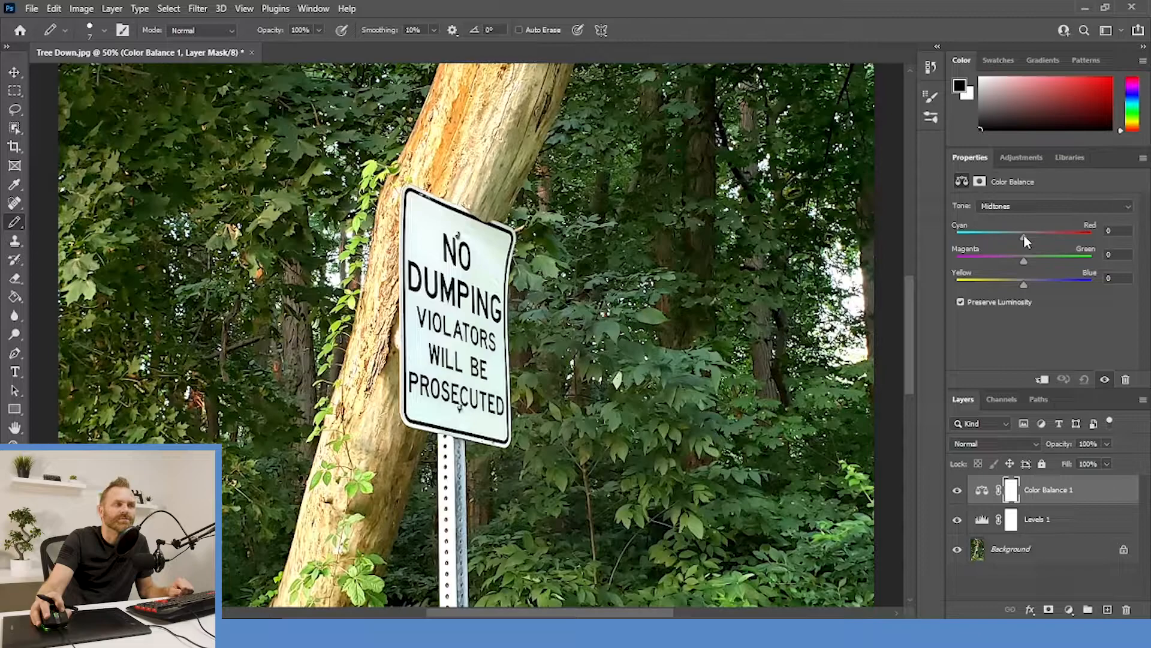
{"action": "mouse_move", "coordinate": [1024, 235]}
{"action": "left_mouse_down"}
{"action": "mouse_move", "coordinate": [1066, 234]}
{"action": "mouse_move", "coordinate": [1018, 237]}
{"action": "mouse_move", "coordinate": [1042, 247]}
{"action": "left_mouse_up"}
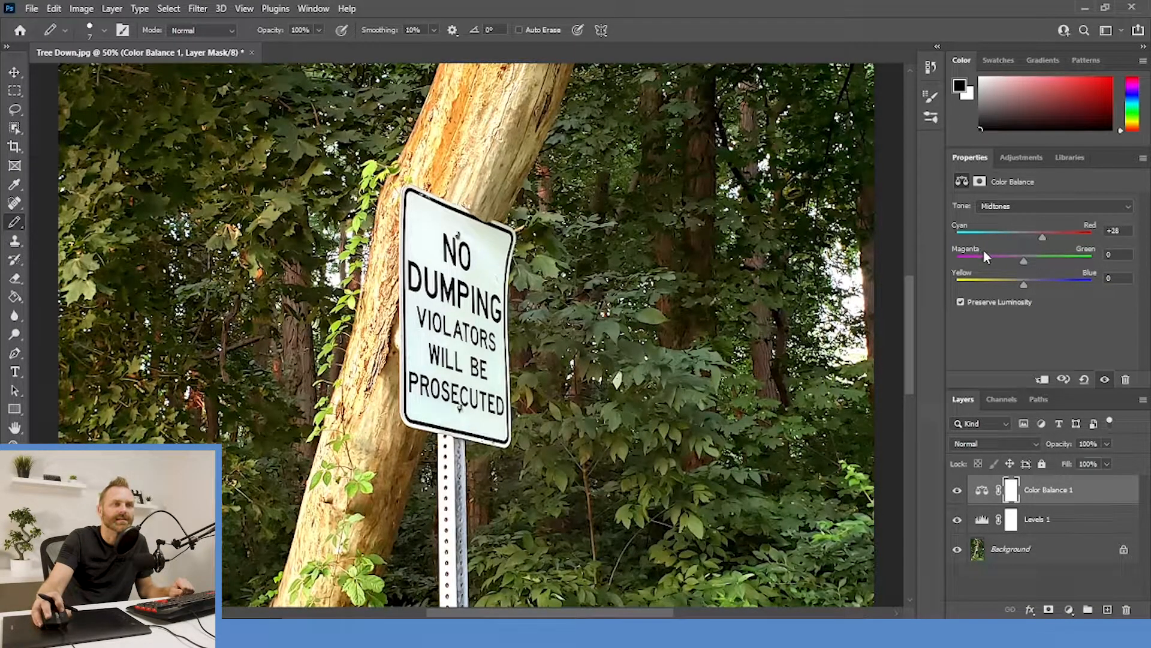
{"action": "mouse_move", "coordinate": [1042, 239]}
{"action": "left_mouse_down"}
{"action": "mouse_move", "coordinate": [1022, 240]}
{"action": "mouse_move", "coordinate": [1058, 240]}
{"action": "left_mouse_up"}
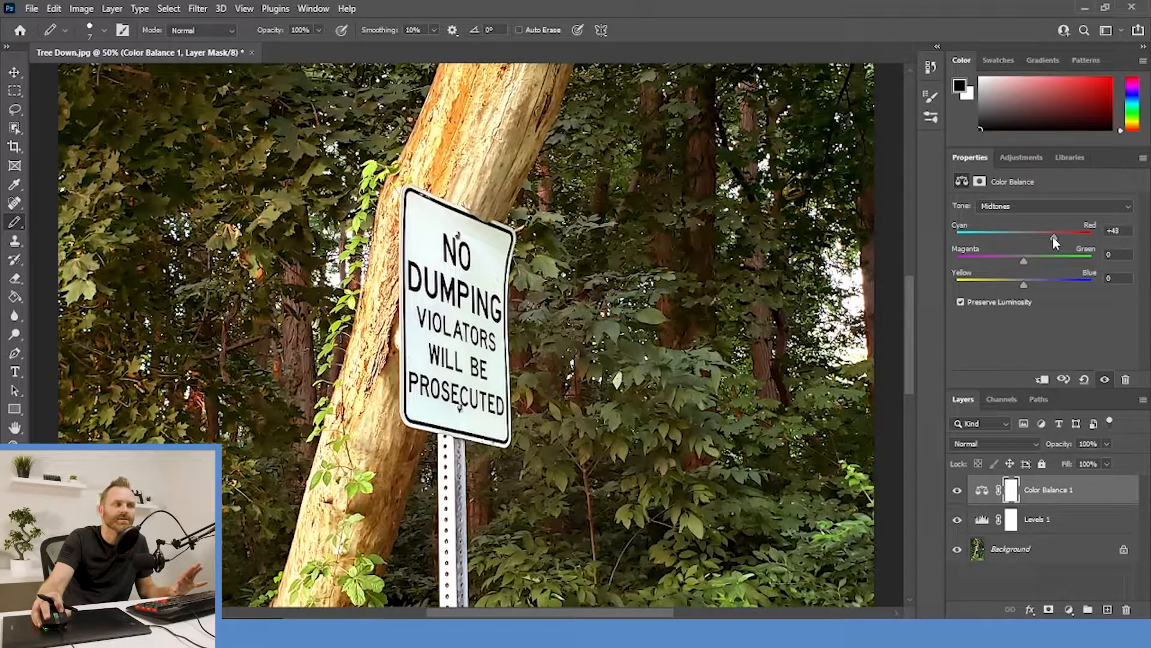
{"action": "mouse_move", "coordinate": [1053, 238]}
{"action": "left_mouse_down"}
{"action": "mouse_move", "coordinate": [983, 240]}
{"action": "mouse_move", "coordinate": [1063, 240]}
{"action": "left_mouse_up"}
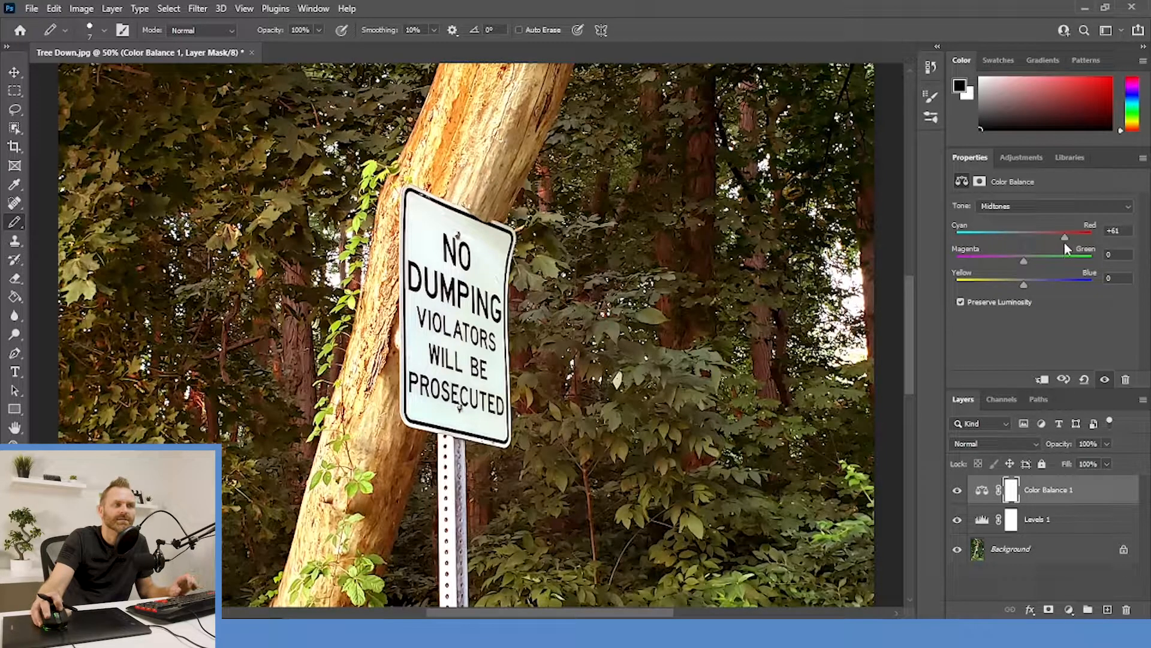
{"action": "key", "text": "ctrl+0"}
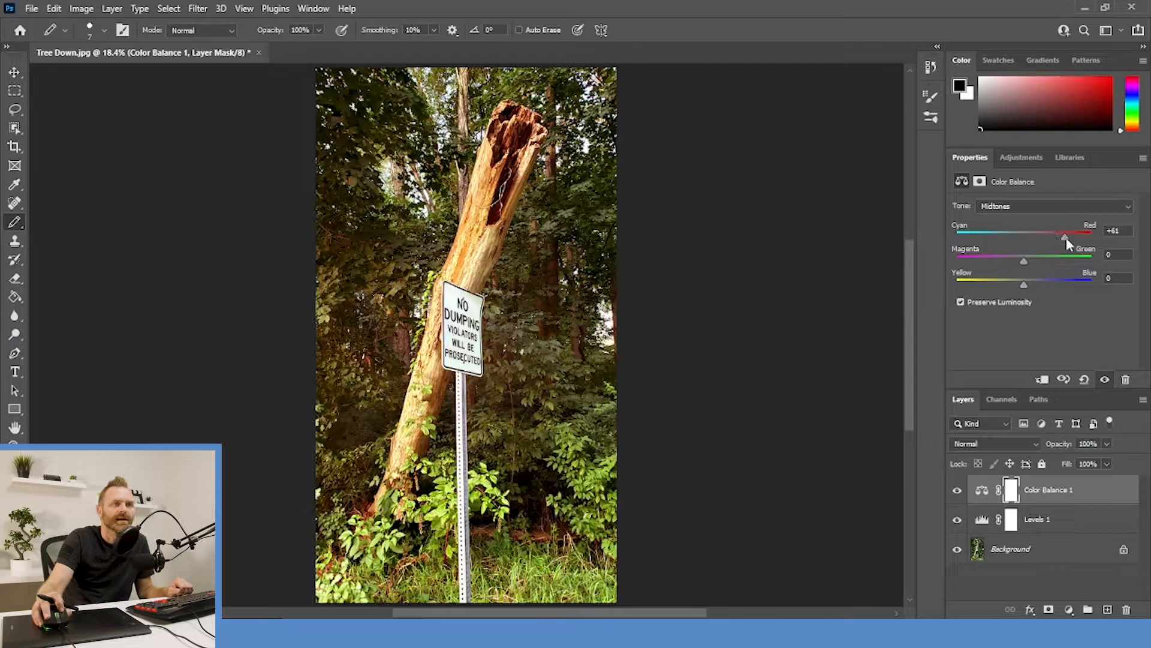
{"action": "left_click_drag", "start_coordinate": [1055, 237], "coordinate": [1063, 238]}
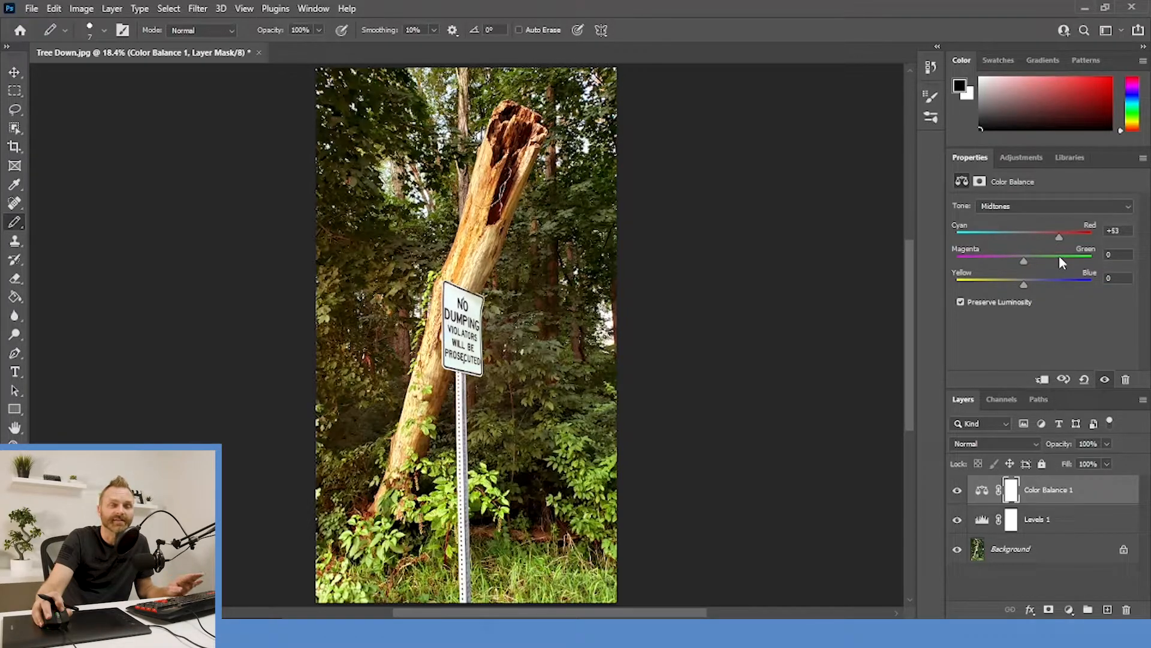
Step: Try shifting the midtones toward green at +59, and return the Magenta–Green value to 0
{"action": "left_click_drag", "start_coordinate": [1022, 259], "coordinate": [1047, 257]}
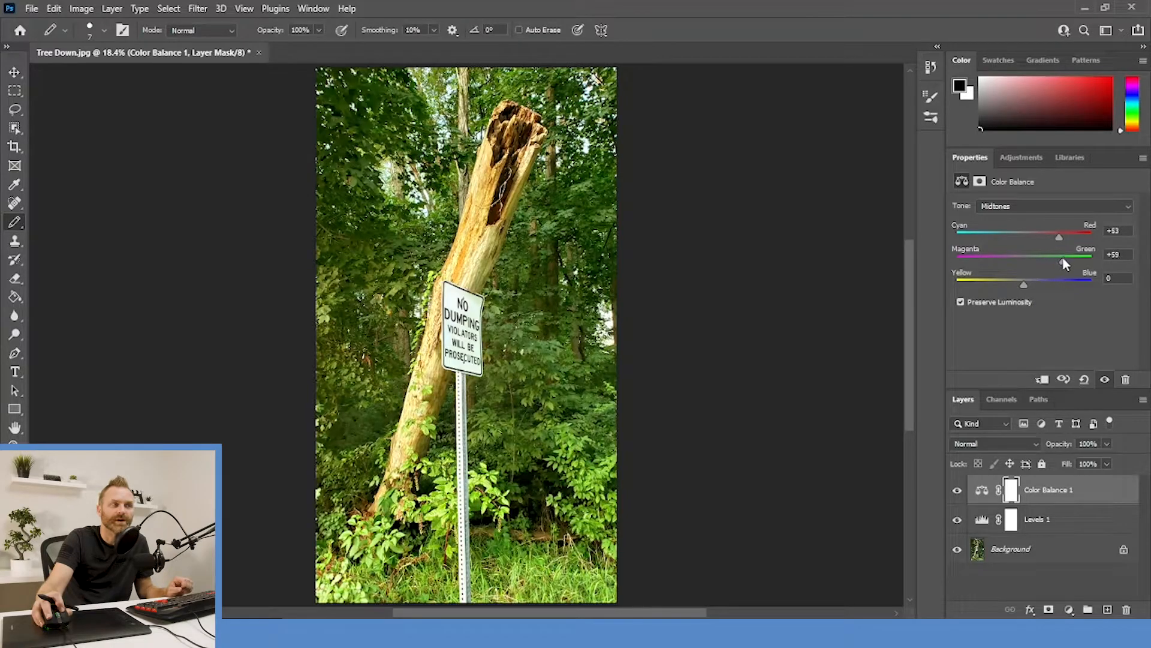
{"action": "left_click_drag", "start_coordinate": [1062, 256], "coordinate": [1023, 266]}
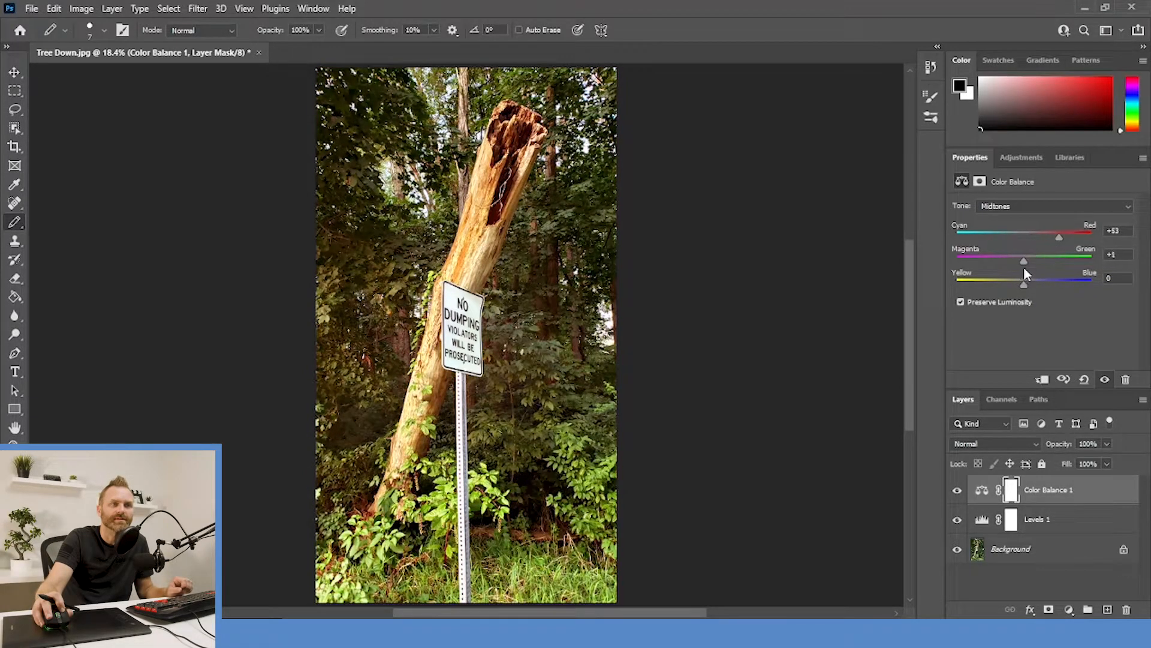
{"action": "left_click", "coordinate": [1106, 253]}
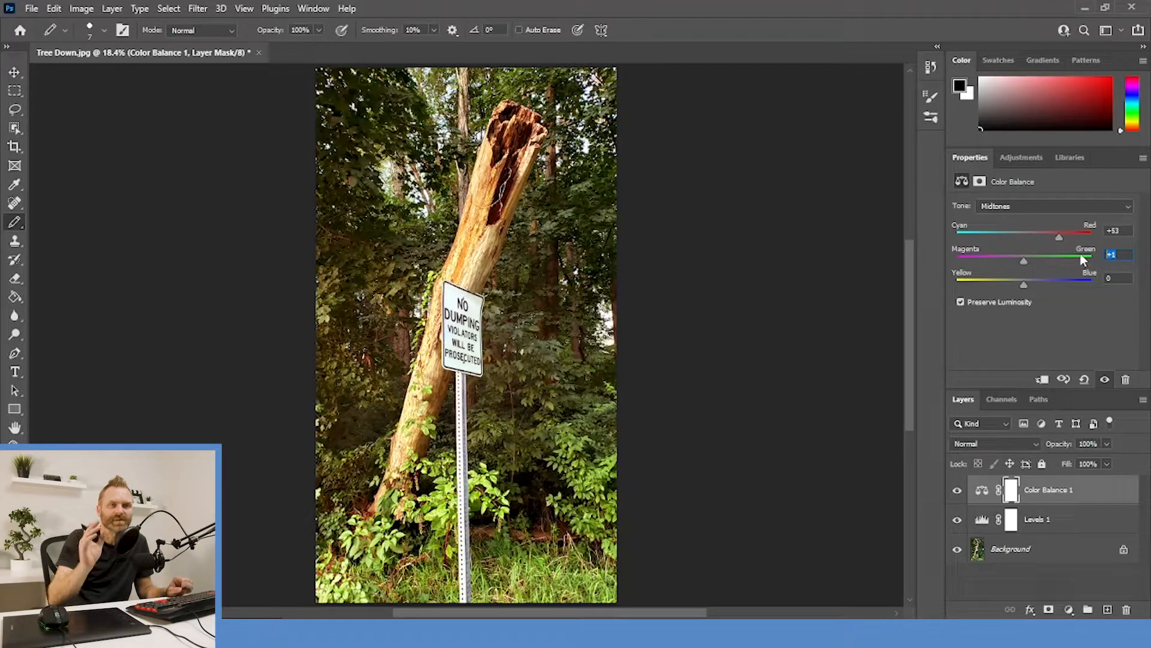
{"action": "type", "text": "0"}
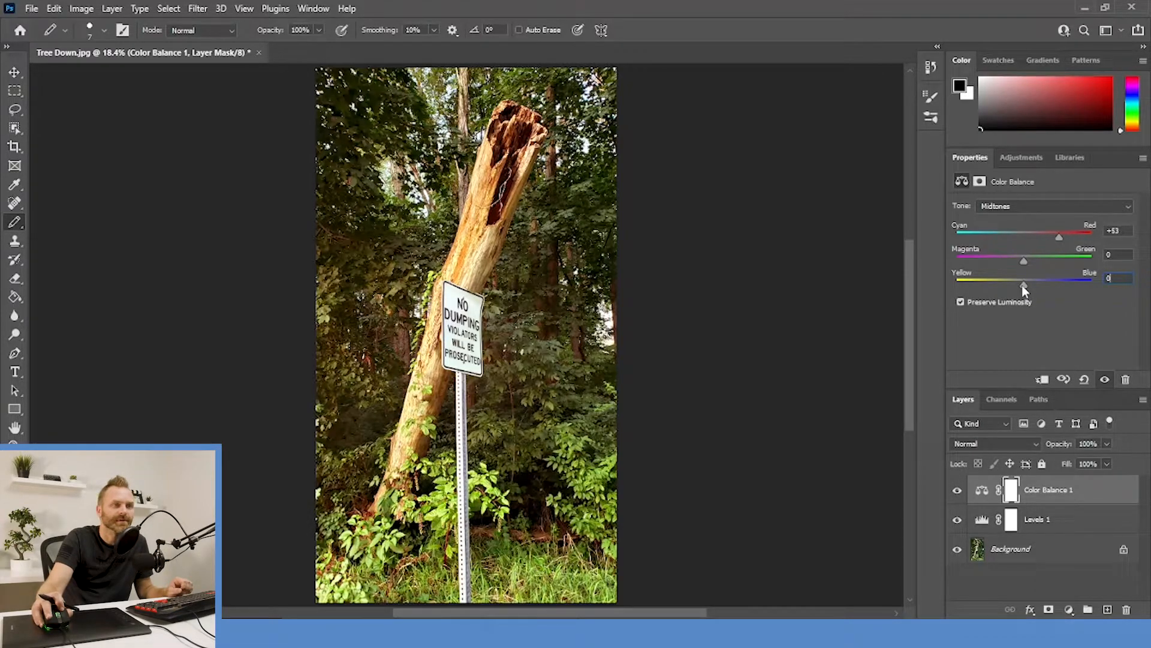
Step: Set the midtones Yellow–Blue value of the Color Balance layer to +28
{"action": "mouse_move", "coordinate": [1023, 285]}
{"action": "left_mouse_down"}
{"action": "mouse_move", "coordinate": [987, 287]}
{"action": "mouse_move", "coordinate": [1023, 290]}
{"action": "left_mouse_up"}
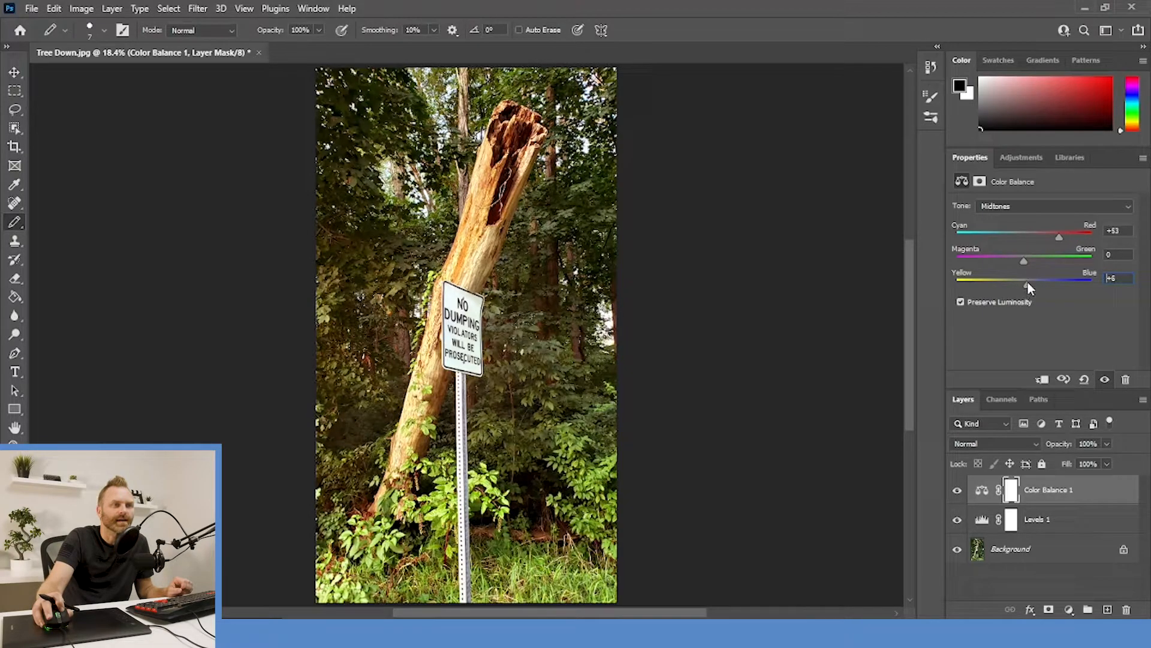
{"action": "left_click_drag", "start_coordinate": [1027, 285], "coordinate": [1056, 282]}
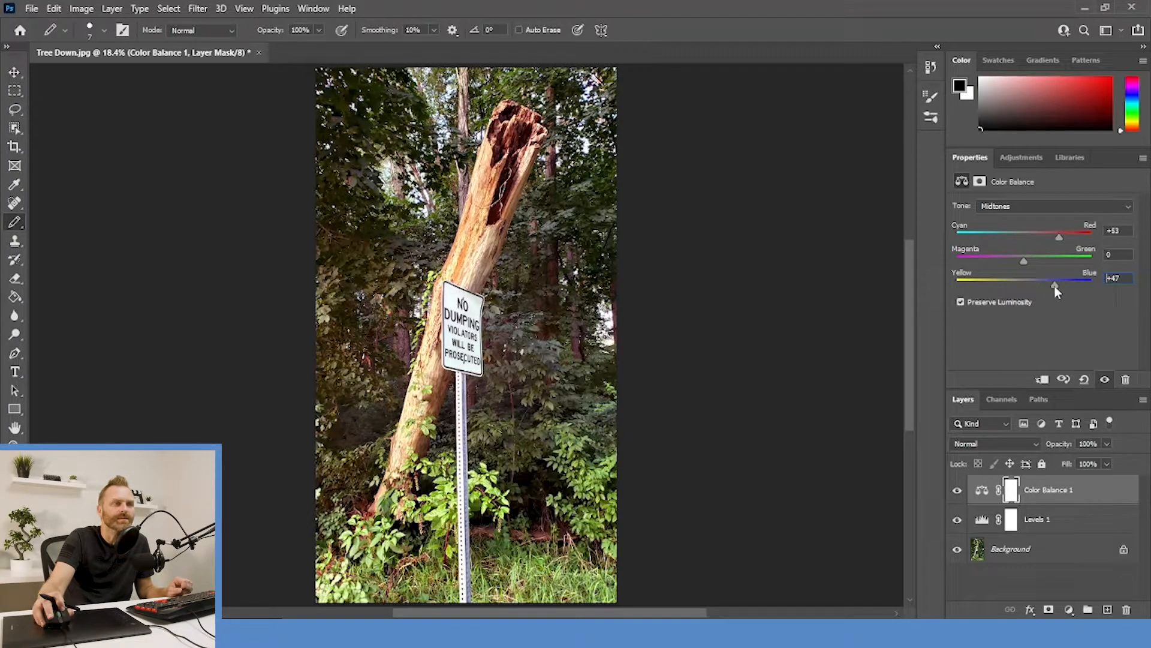
{"action": "left_click_drag", "start_coordinate": [1055, 285], "coordinate": [1053, 284]}
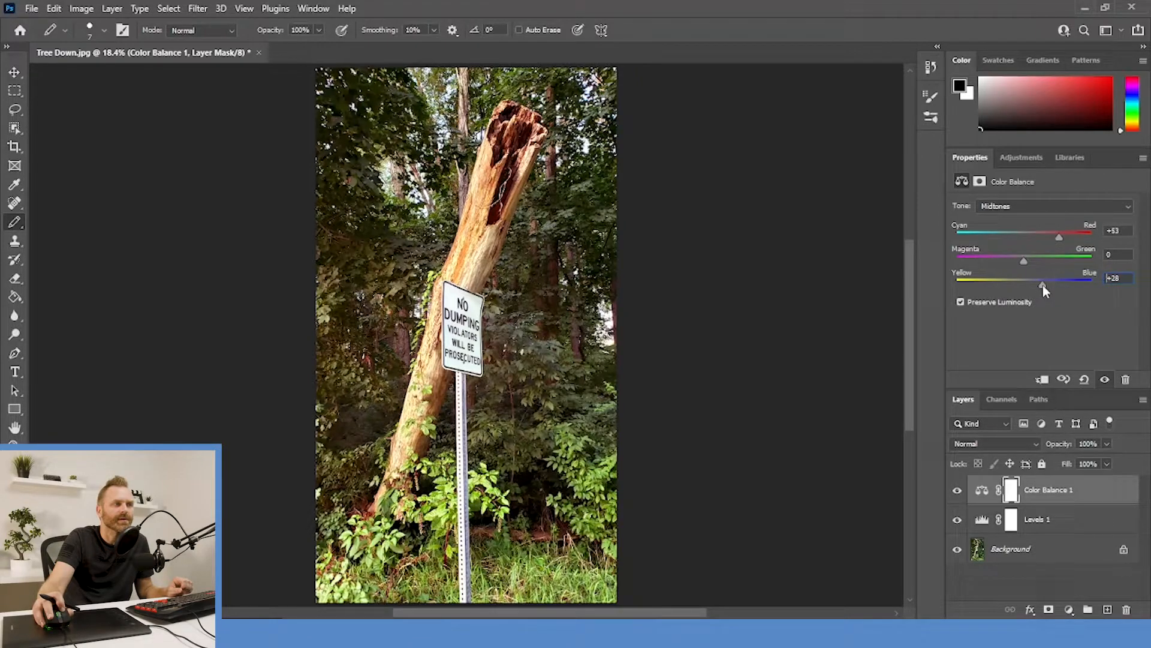
Step: Set the Color Balance shadows to Cyan–Red +18 and Yellow–Blue +1, checking the dark areas of the trunk and foliage
{"action": "left_click", "coordinate": [1003, 211]}
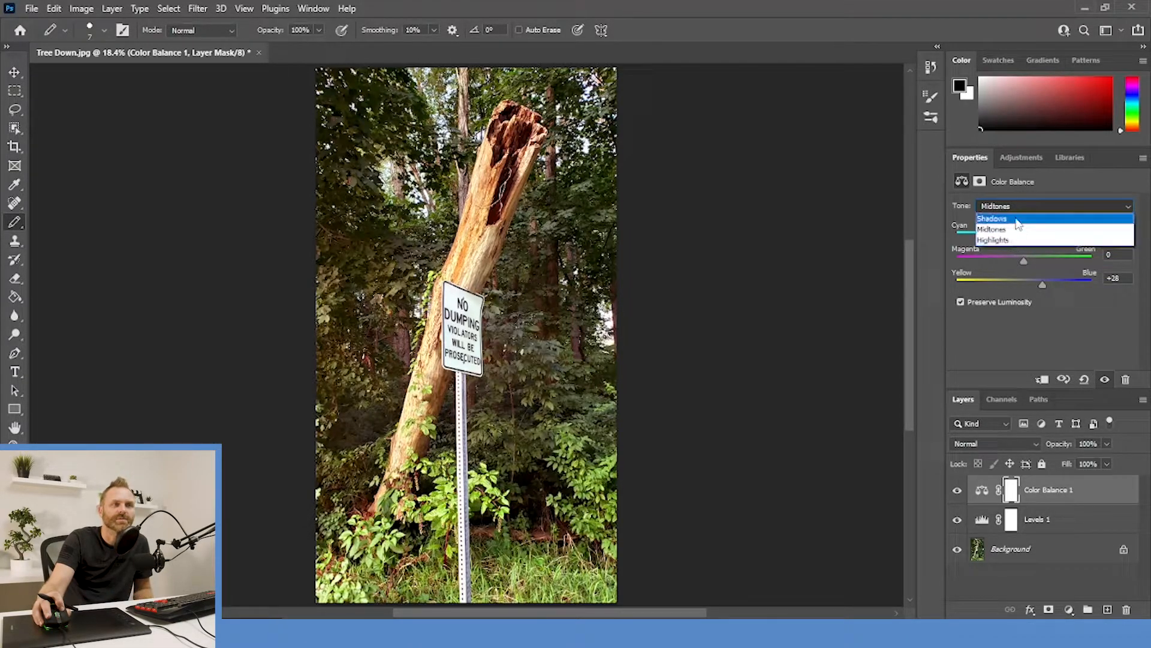
{"action": "left_click", "coordinate": [1018, 224]}
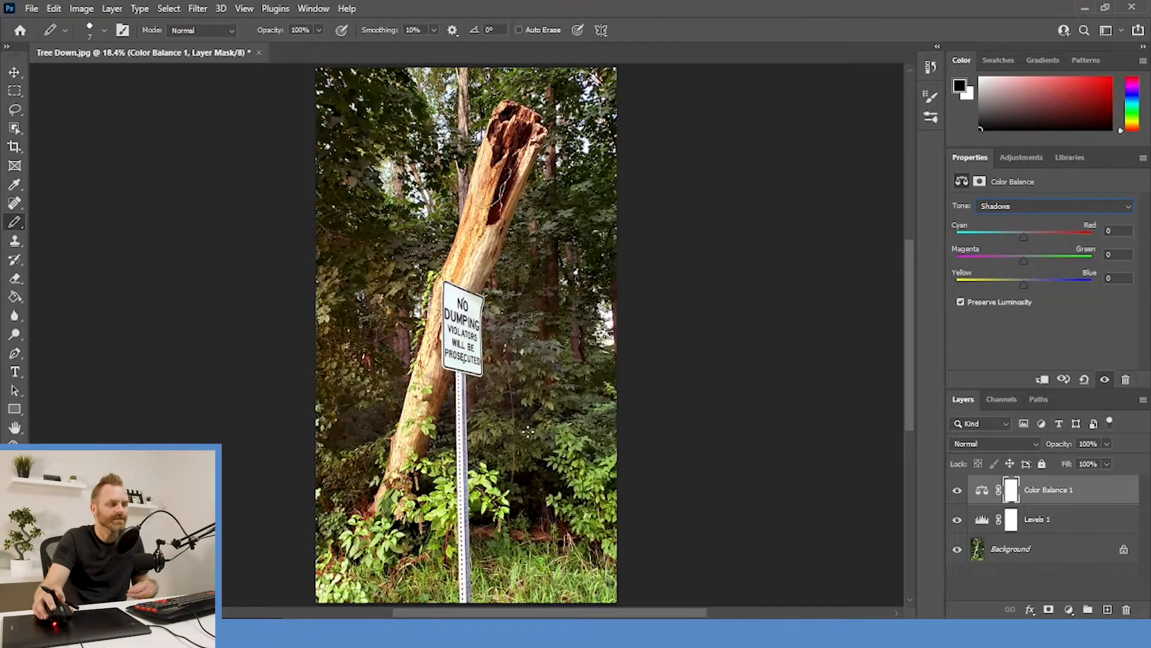
{"action": "scroll", "coordinate": [527, 431], "scroll_direction": "up", "scroll_amount": 3}
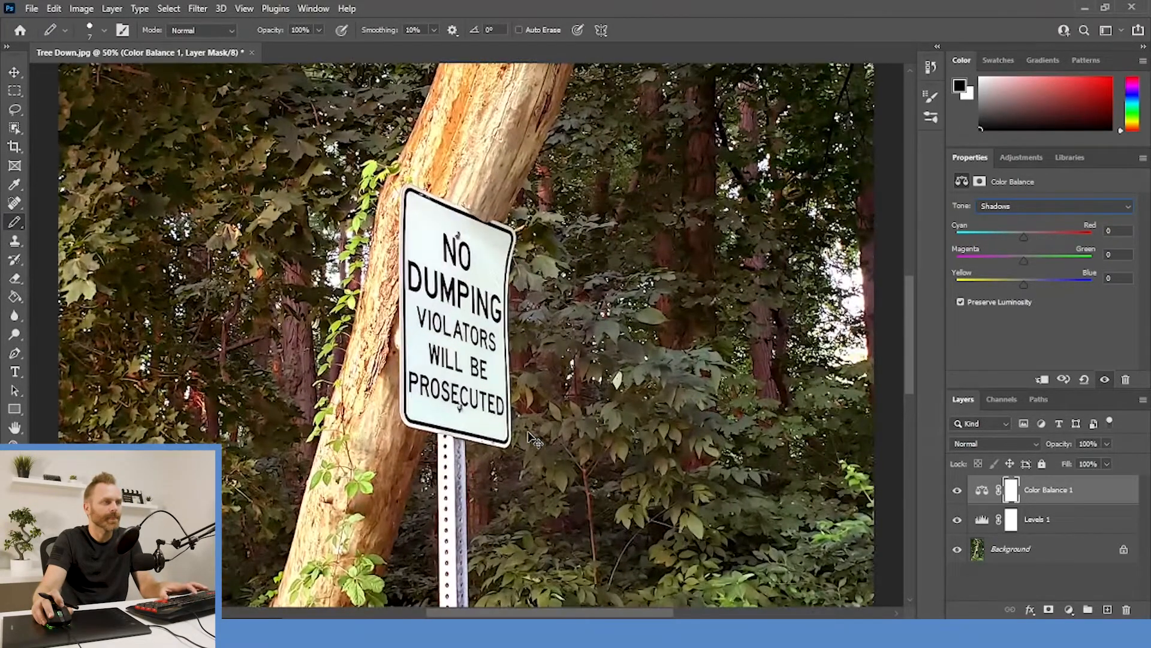
{"action": "key", "text": "ctrl+plus"}
{"action": "left_click_drag", "start_coordinate": [785, 216], "coordinate": [627, 602]}
{"action": "left_click_drag", "start_coordinate": [646, 109], "coordinate": [705, 363]}
{"action": "left_click_drag", "start_coordinate": [471, 213], "coordinate": [826, 195]}
{"action": "left_click_drag", "start_coordinate": [540, 194], "coordinate": [386, 150]}
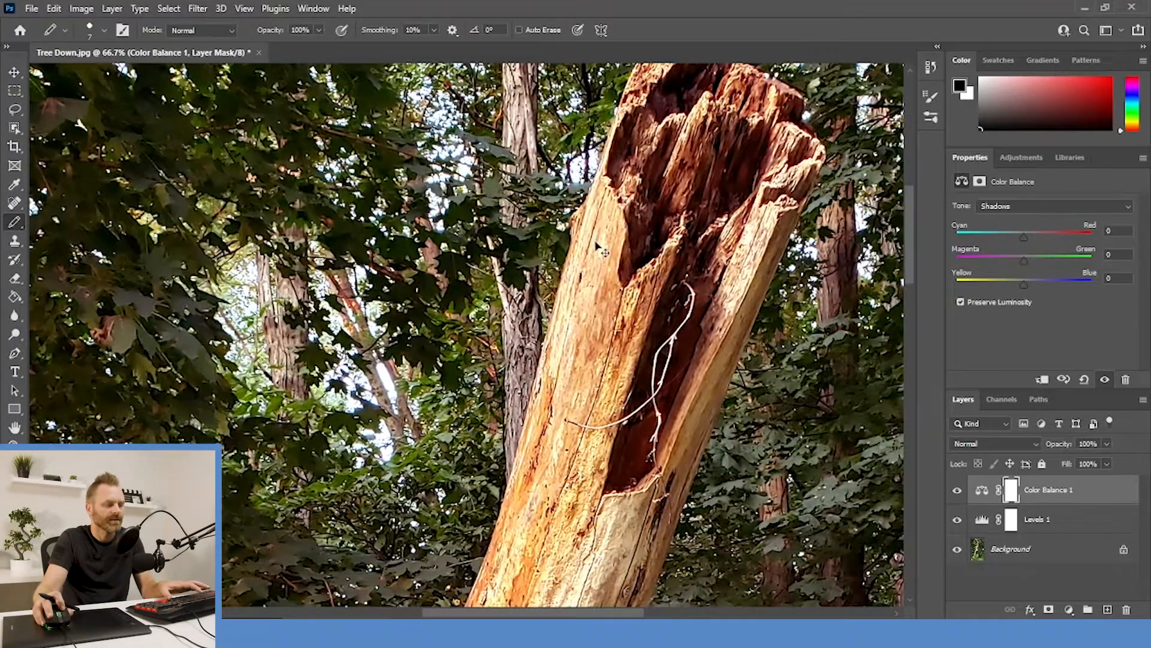
{"action": "key", "text": "ctrl+0"}
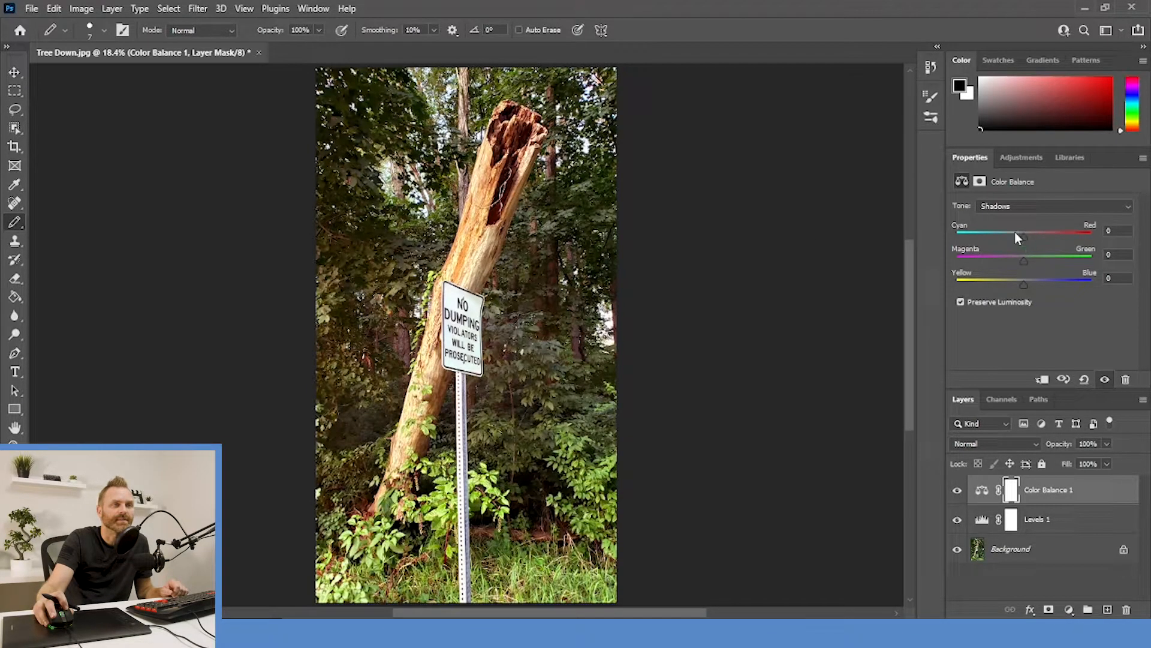
{"action": "mouse_move", "coordinate": [1023, 236]}
{"action": "left_mouse_down"}
{"action": "mouse_move", "coordinate": [993, 237]}
{"action": "mouse_move", "coordinate": [1008, 237]}
{"action": "left_mouse_up"}
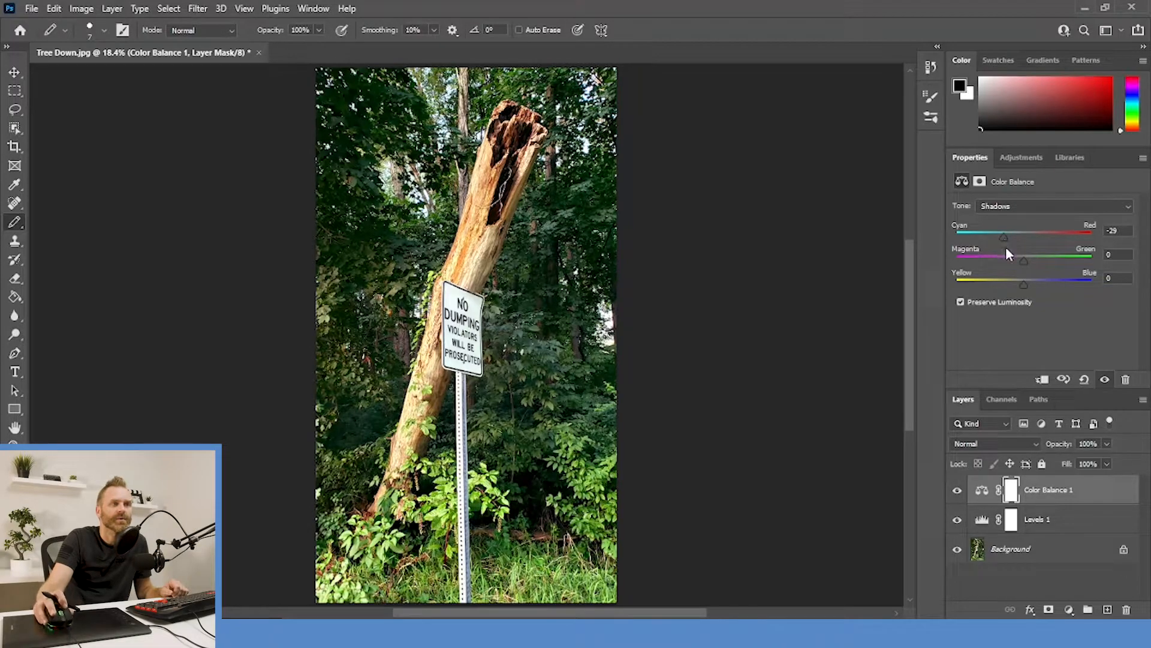
{"action": "left_click_drag", "start_coordinate": [1007, 238], "coordinate": [1041, 234]}
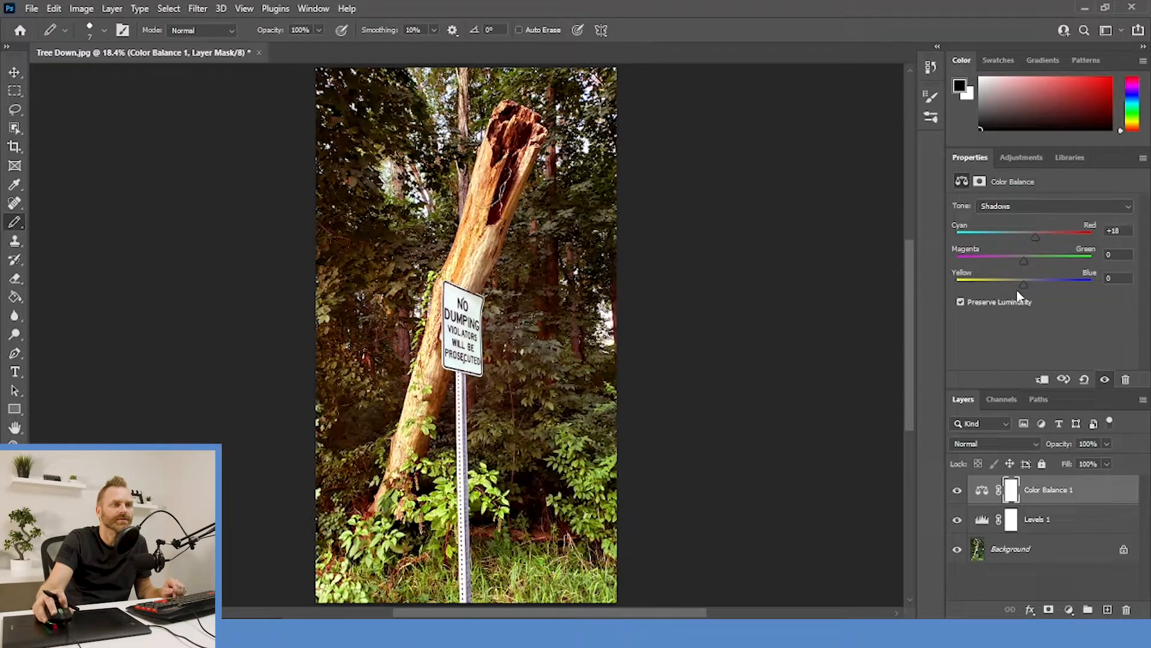
{"action": "mouse_move", "coordinate": [1022, 286]}
{"action": "left_mouse_down"}
{"action": "mouse_move", "coordinate": [1011, 283]}
{"action": "mouse_move", "coordinate": [1026, 284]}
{"action": "left_mouse_up"}
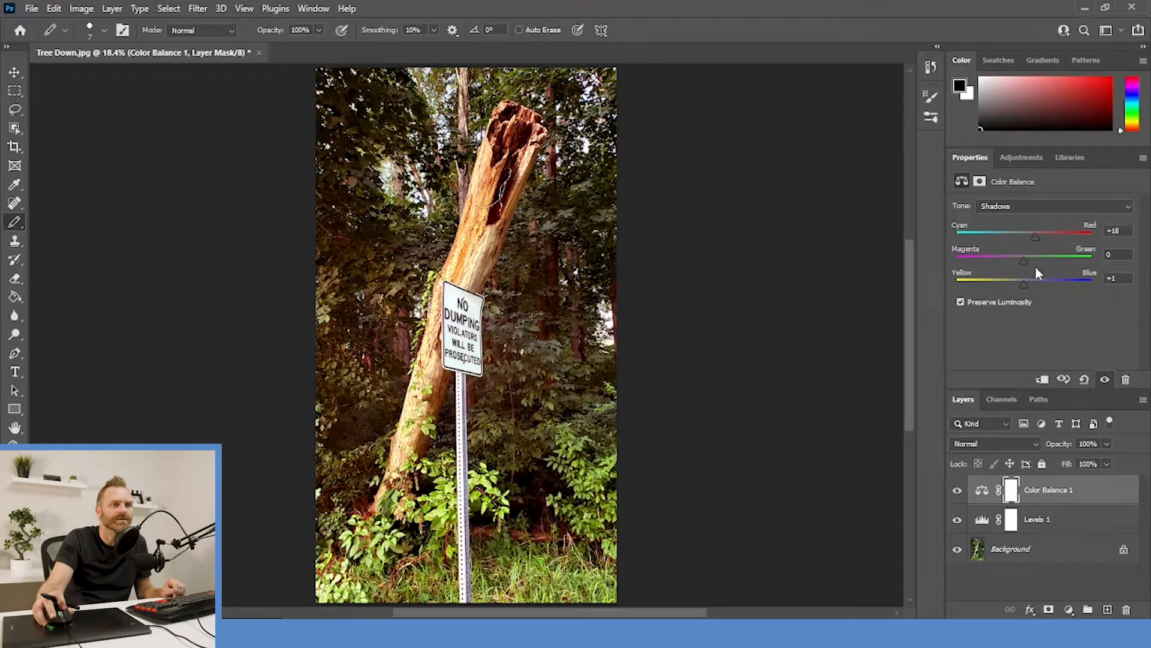
Step: Set the Color Balance highlights to Yellow–Blue -11 and Cyan–Red -2 while judging the white of the sign
{"action": "left_click", "coordinate": [1073, 206]}
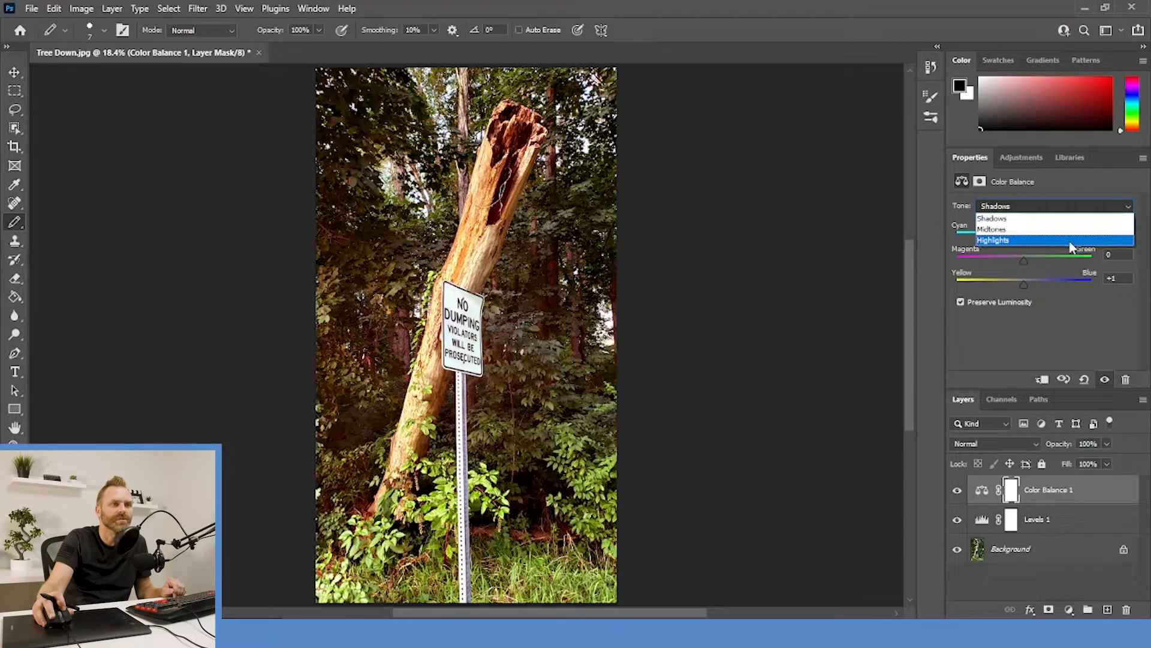
{"action": "left_click", "coordinate": [1068, 233]}
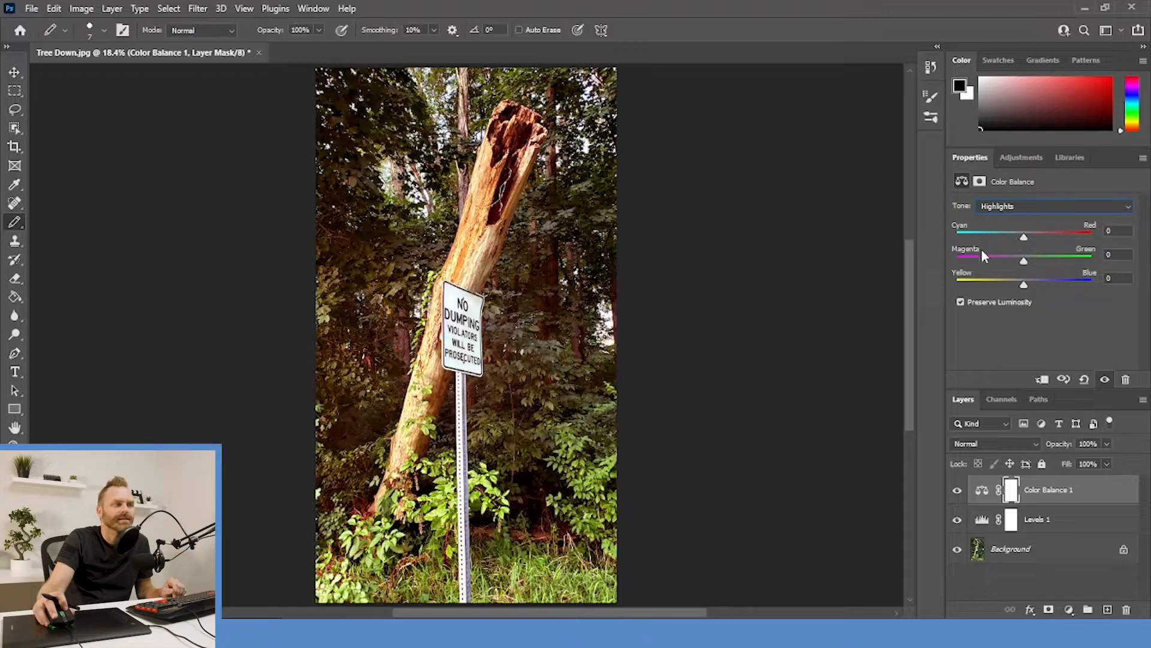
{"action": "scroll", "coordinate": [472, 348], "scroll_direction": "up", "scroll_amount": 3}
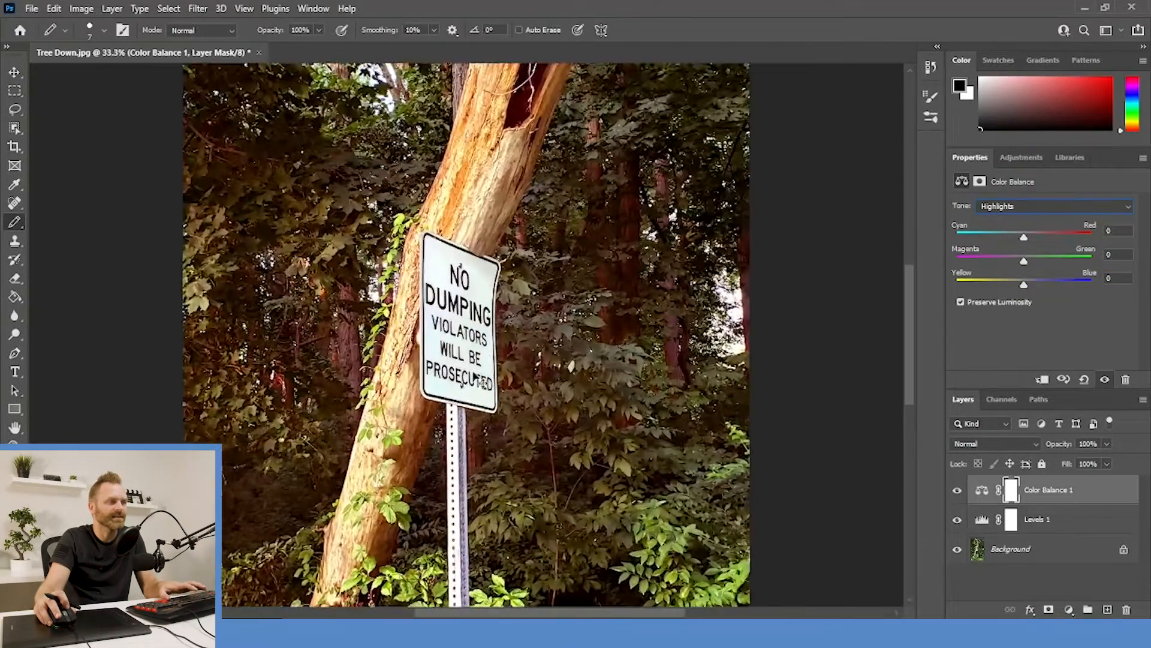
{"action": "scroll", "coordinate": [476, 375], "scroll_direction": "up", "scroll_amount": 2}
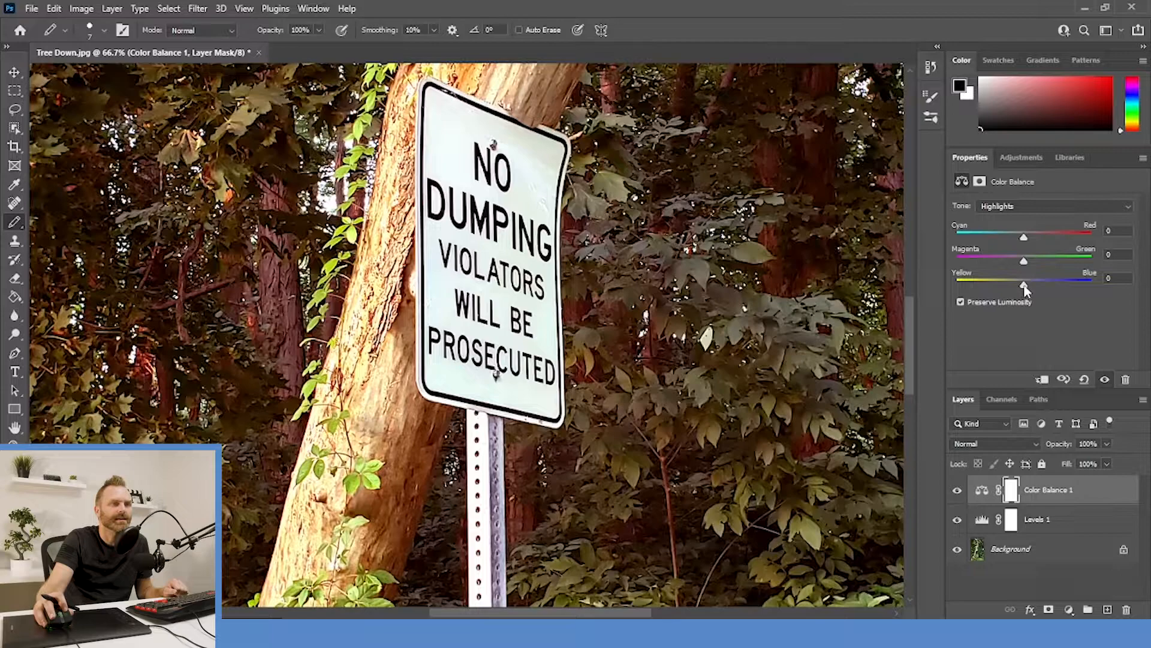
{"action": "left_click_drag", "start_coordinate": [1026, 290], "coordinate": [1016, 288]}
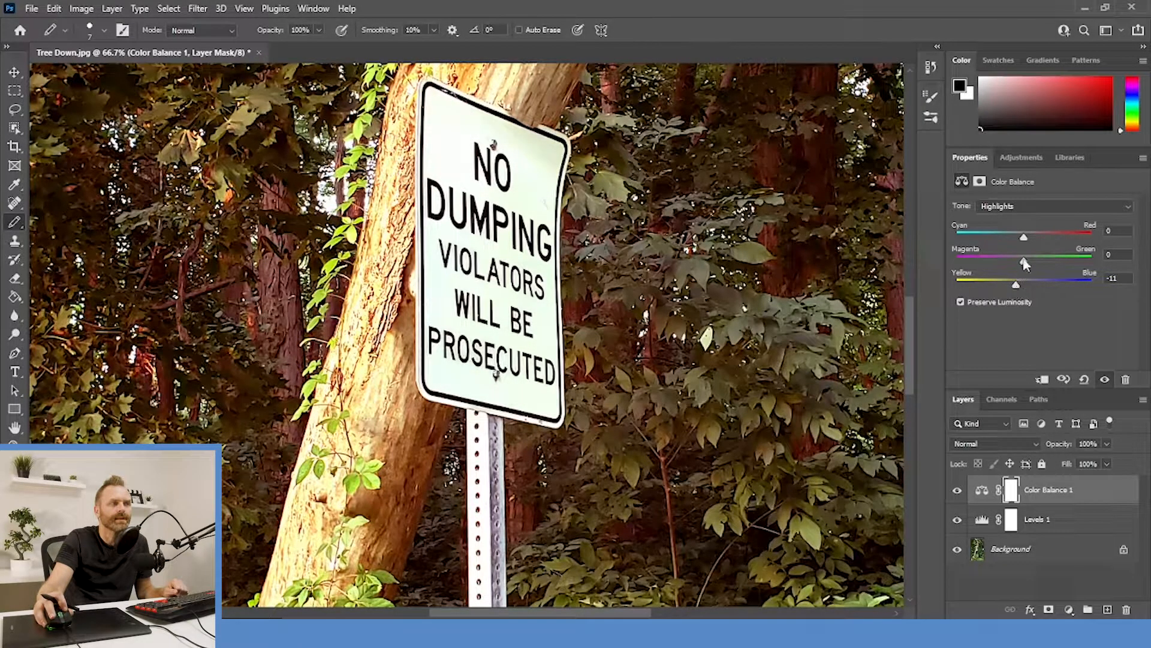
{"action": "mouse_move", "coordinate": [1026, 238]}
{"action": "left_mouse_down"}
{"action": "mouse_move", "coordinate": [1015, 239]}
{"action": "mouse_move", "coordinate": [1038, 242]}
{"action": "mouse_move", "coordinate": [1021, 247]}
{"action": "left_mouse_up"}
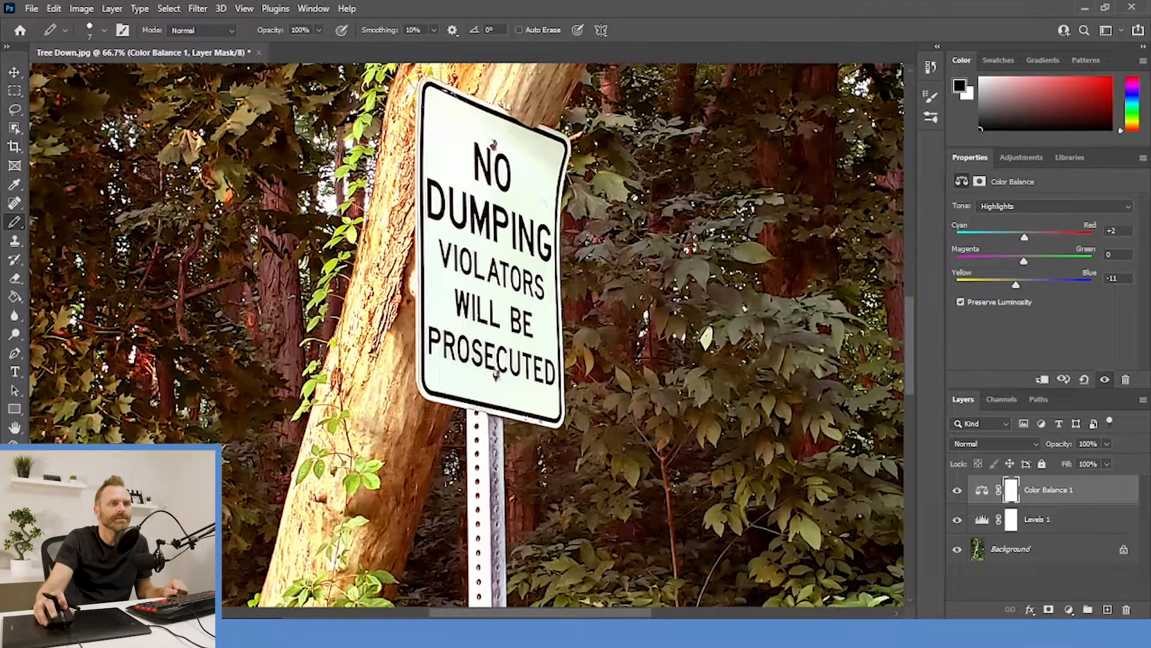
{"action": "mouse_move", "coordinate": [1026, 239]}
{"action": "left_mouse_down"}
{"action": "mouse_move", "coordinate": [1005, 243]}
{"action": "mouse_move", "coordinate": [1037, 243]}
{"action": "mouse_move", "coordinate": [1024, 258]}
{"action": "left_mouse_up"}
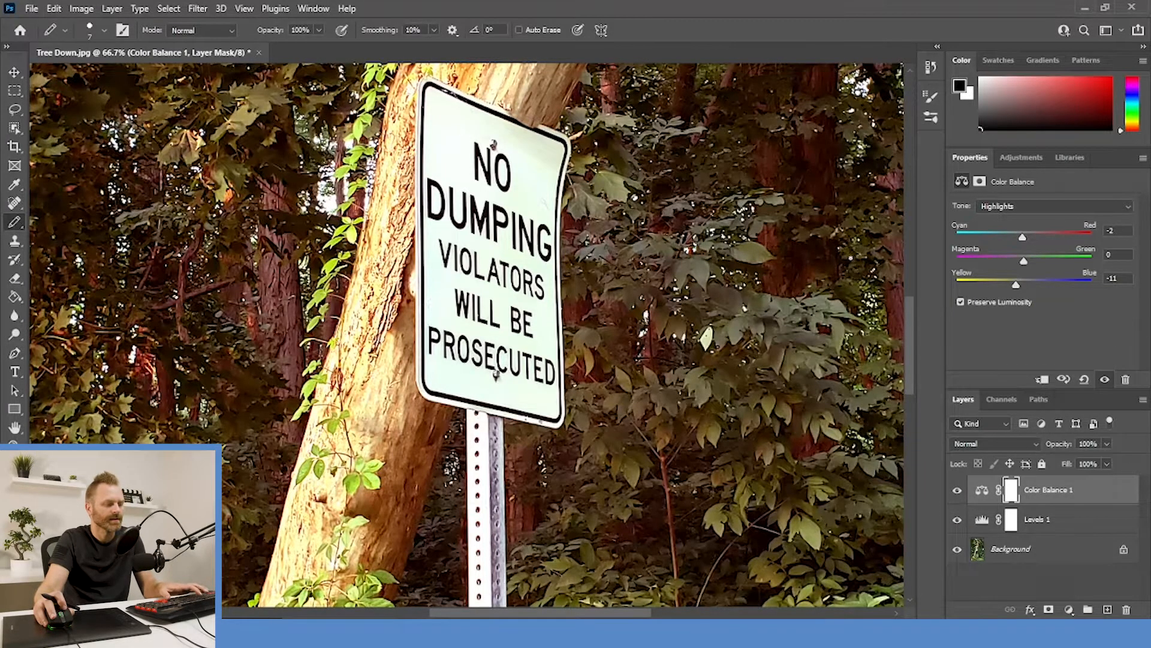
Step: Fit the whole photo in view and compare it with and without the Color Balance adjustment layer
{"action": "key", "text": "ctrl+0"}
{"action": "key", "text": "ctrl+0"}
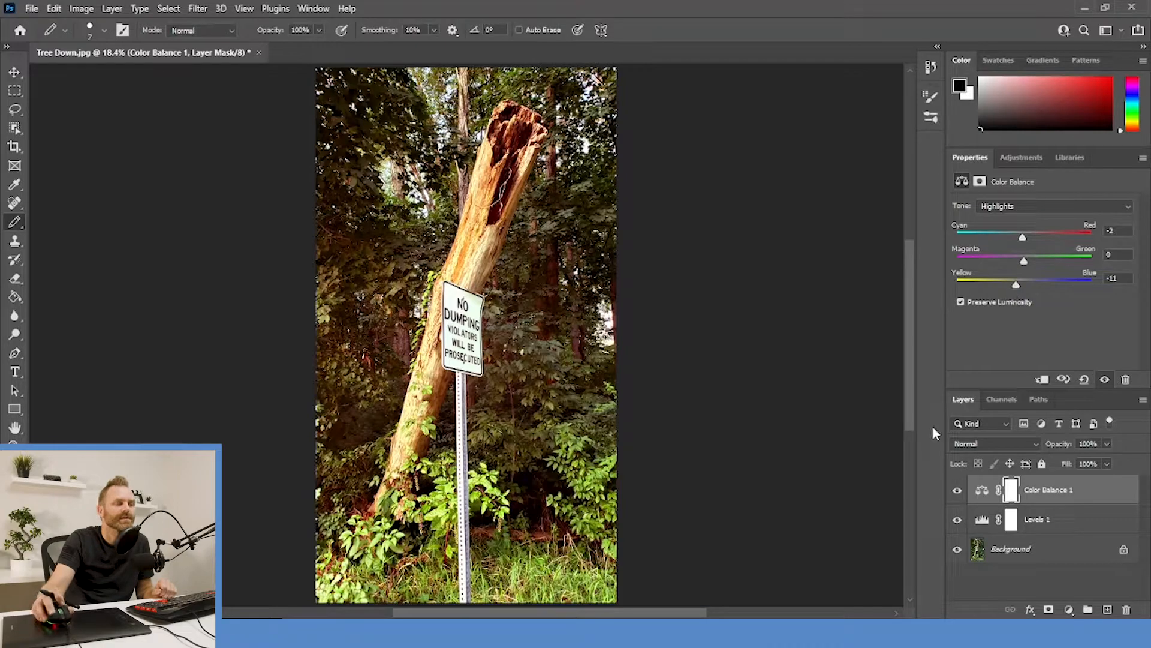
{"action": "left_click", "coordinate": [957, 491]}
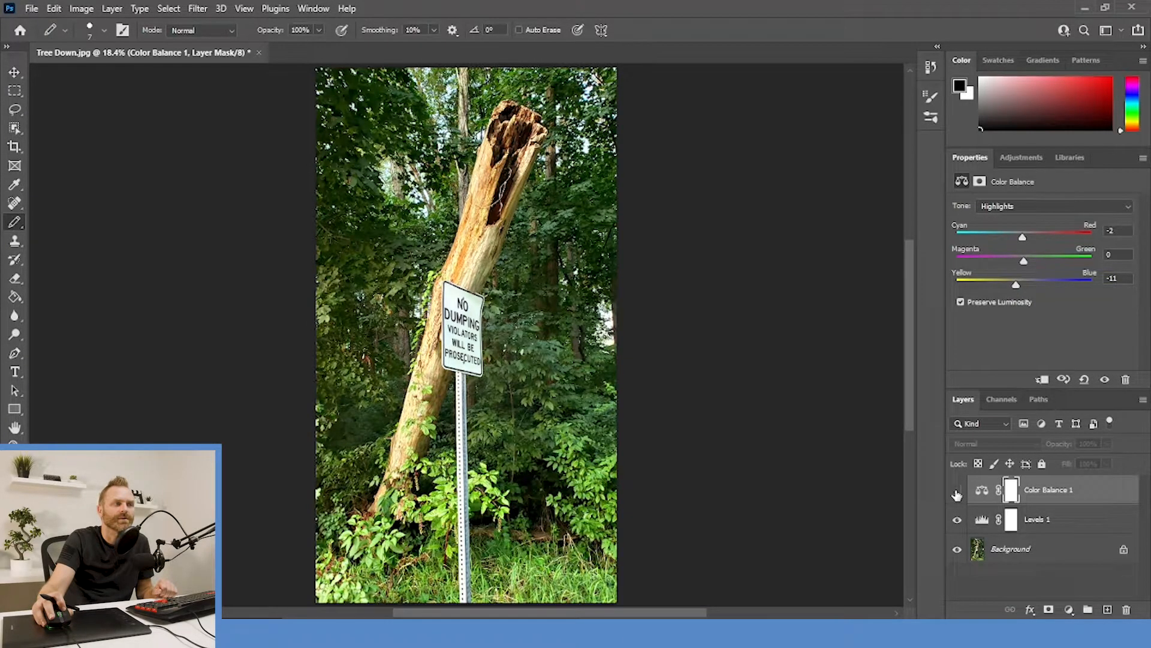
{"action": "left_click", "coordinate": [957, 491]}
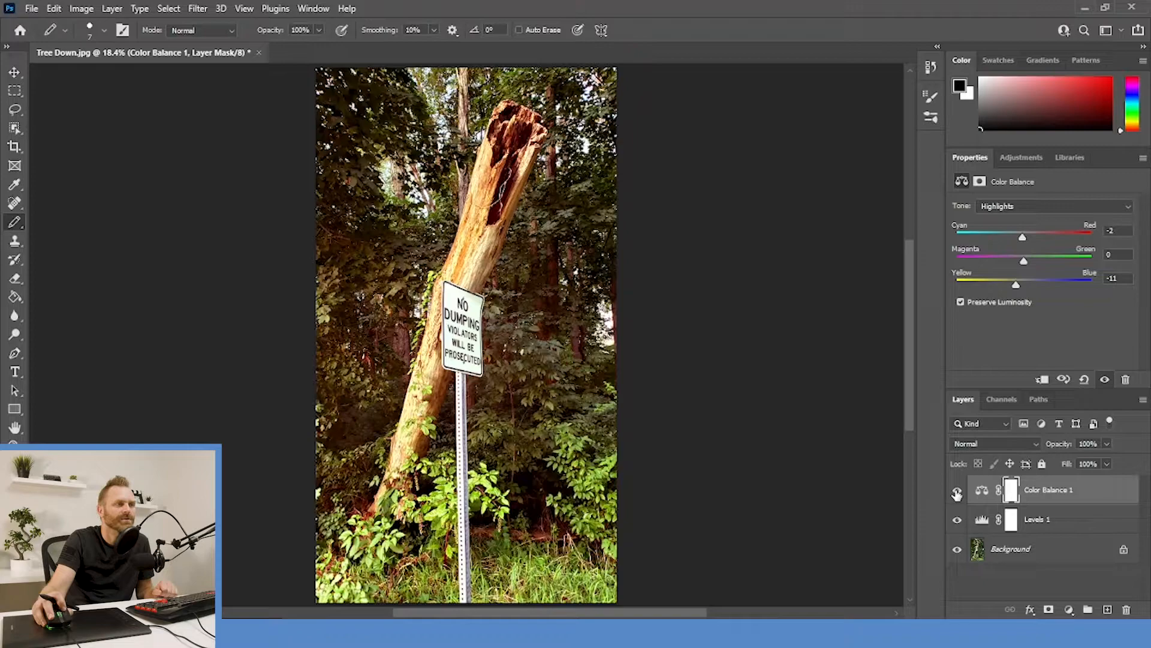
{"action": "left_click", "coordinate": [956, 491]}
{"action": "left_click", "coordinate": [957, 492]}
{"action": "left_click", "coordinate": [957, 492]}
{"action": "left_click", "coordinate": [956, 492]}
Step: Review the stored settings of the Color Balance and Levels adjustment layers by selecting each in turn
{"action": "left_click", "coordinate": [989, 570]}
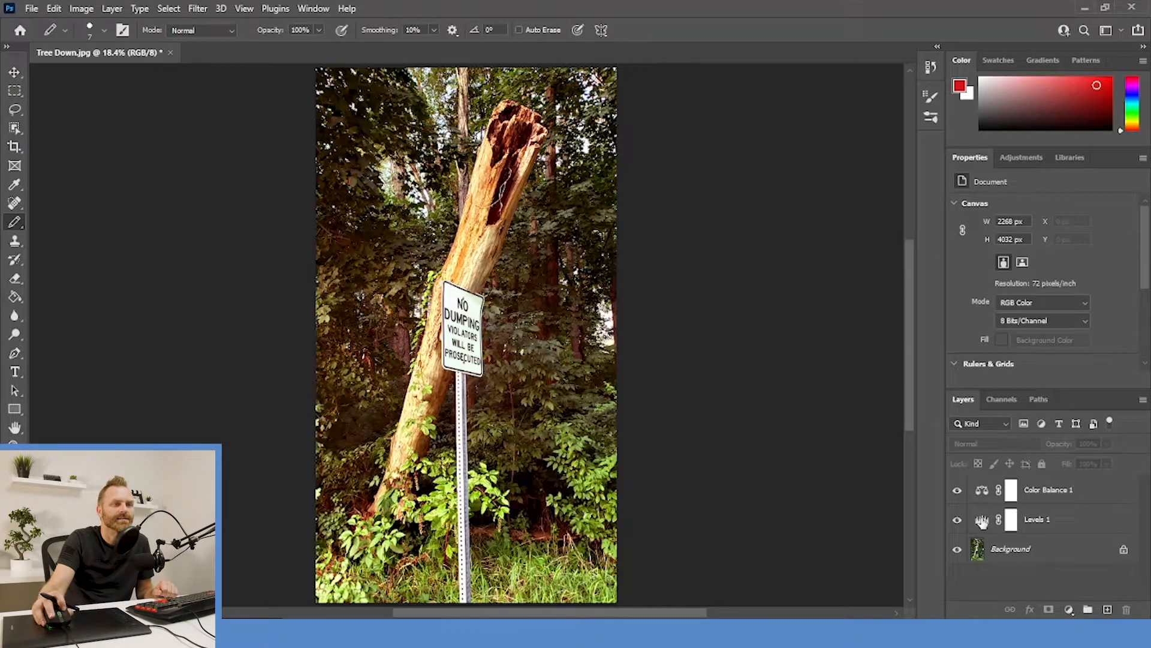
{"action": "left_click", "coordinate": [981, 491]}
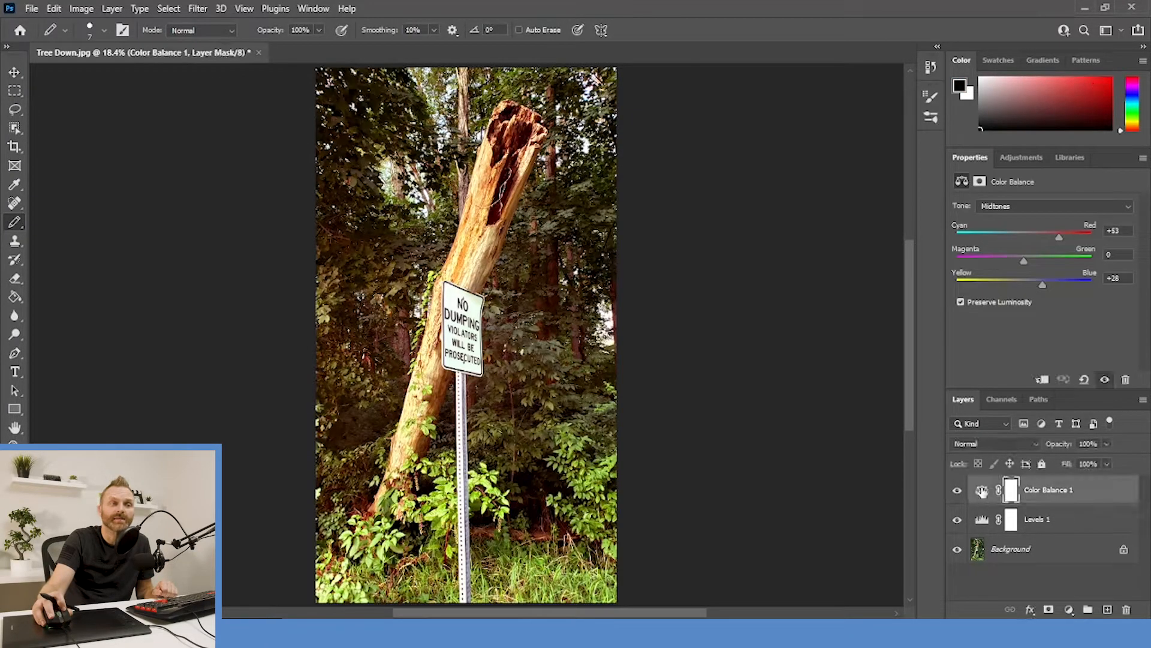
{"action": "mouse_move", "coordinate": [982, 490]}
{"action": "left_mouse_down"}
{"action": "mouse_move", "coordinate": [989, 532]}
{"action": "mouse_move", "coordinate": [988, 489]}
{"action": "left_mouse_up"}
{"action": "left_click", "coordinate": [1056, 523]}
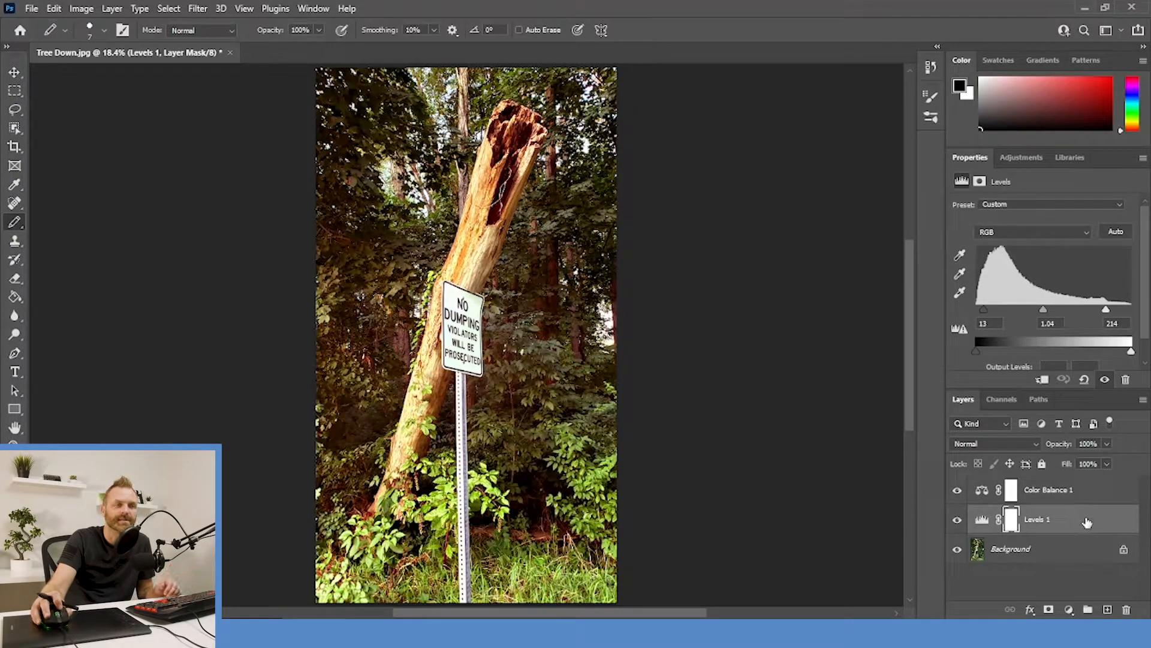
{"action": "left_click", "coordinate": [1086, 492]}
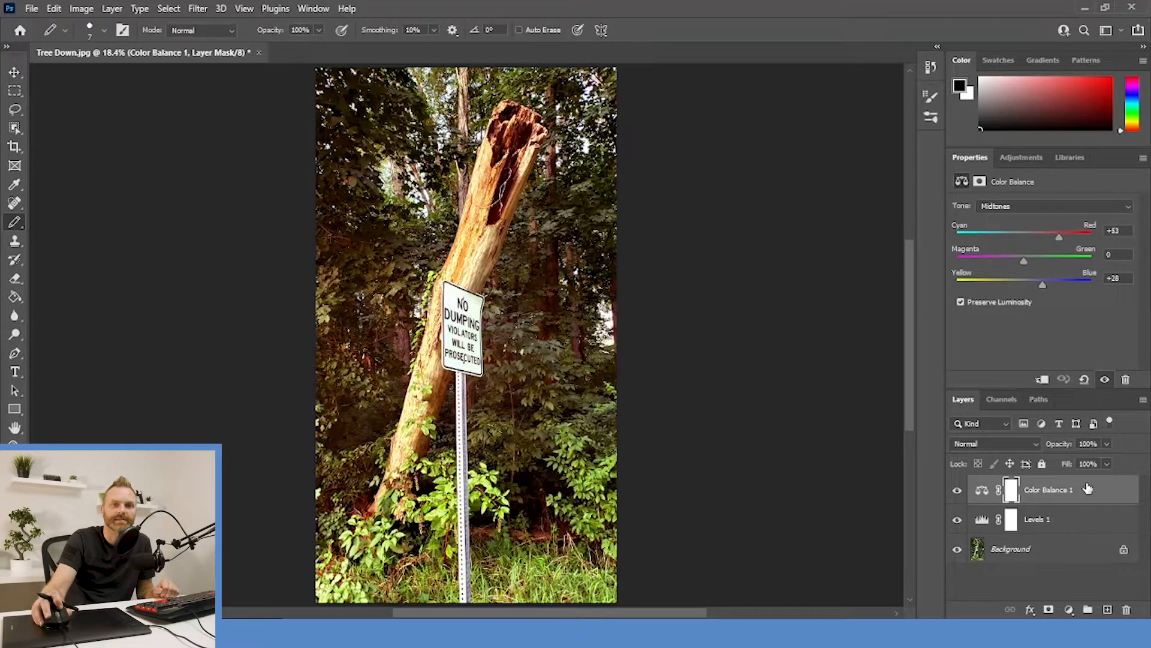
{"action": "left_click", "coordinate": [1079, 521]}
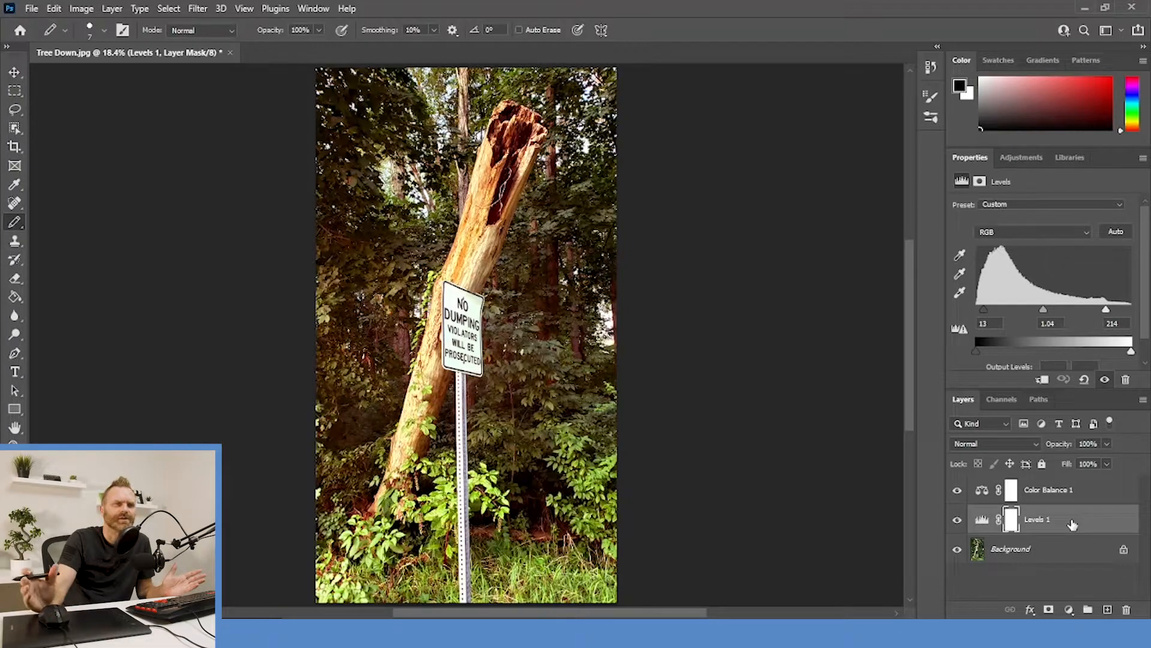
Step: Hide the Levels and Color Balance layers and add a Curves adjustment layer directly above the Background, with its whole graph in view
{"action": "left_click", "coordinate": [958, 520]}
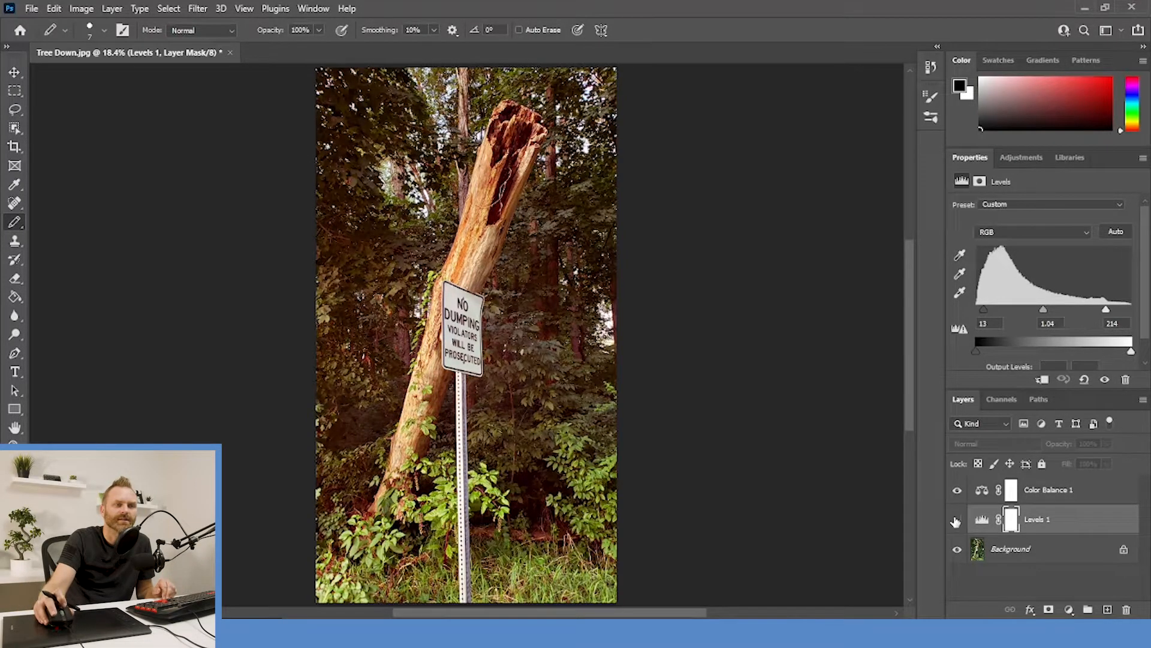
{"action": "left_click", "coordinate": [957, 490]}
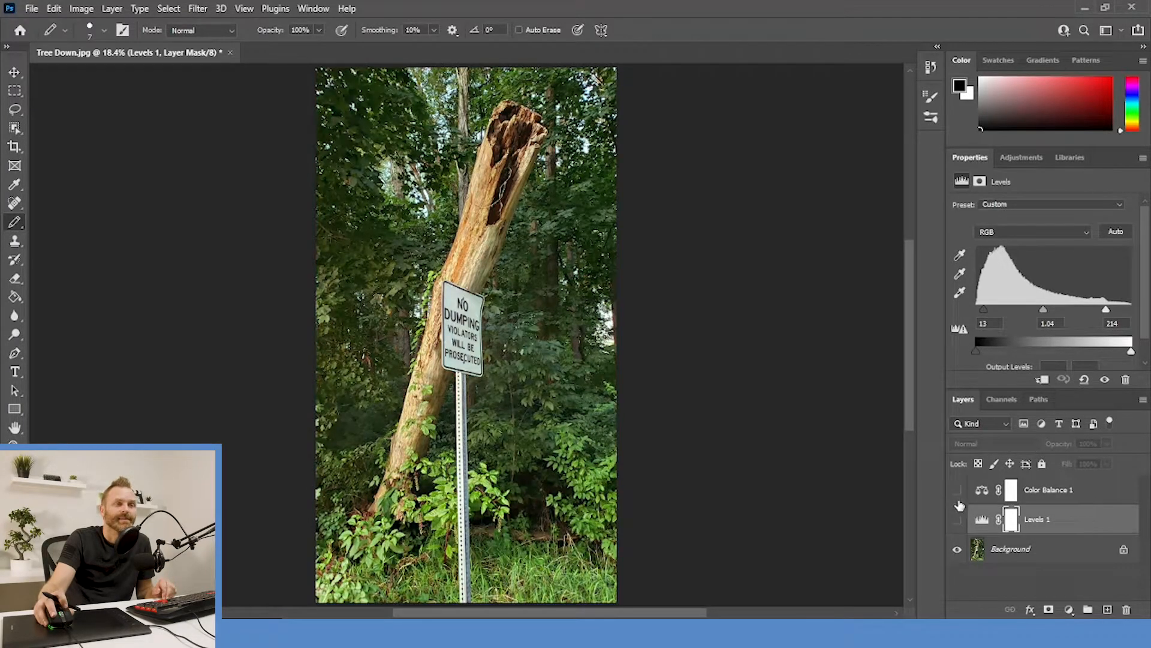
{"action": "left_click", "coordinate": [988, 544]}
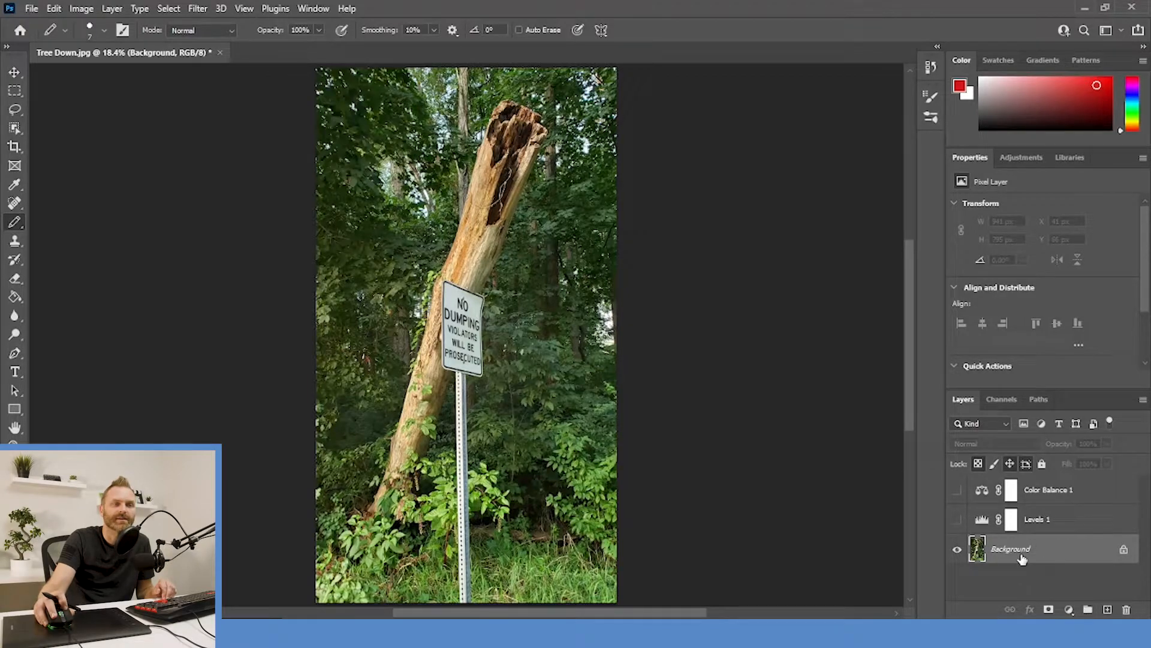
{"action": "left_click", "coordinate": [1071, 611]}
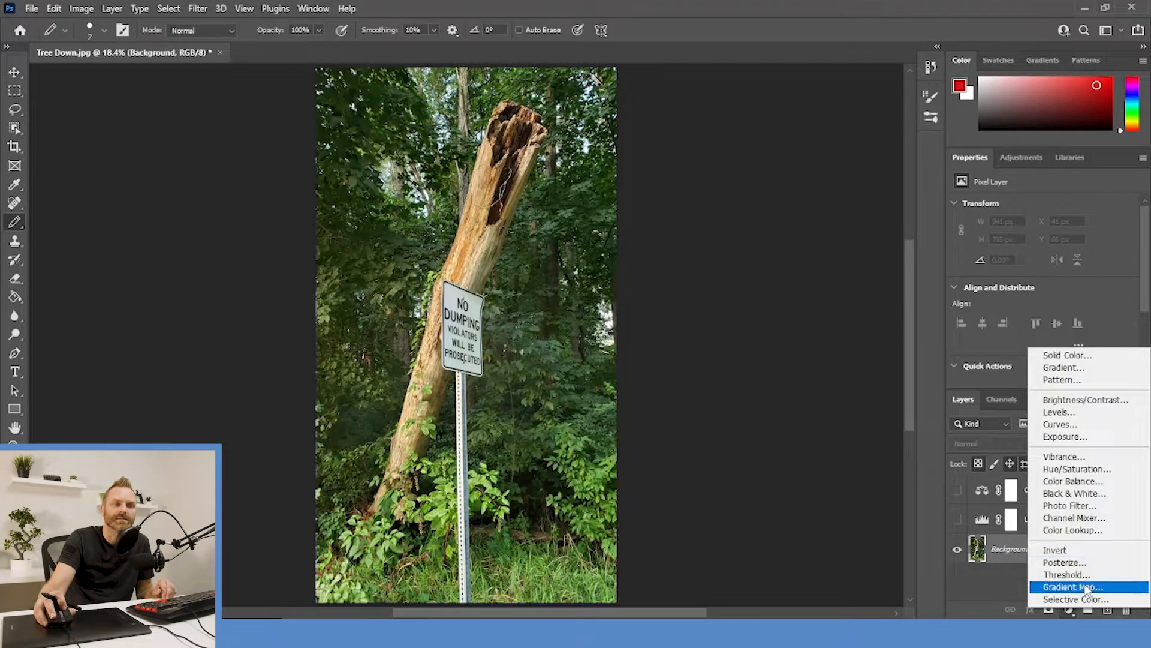
{"action": "left_click", "coordinate": [1092, 426]}
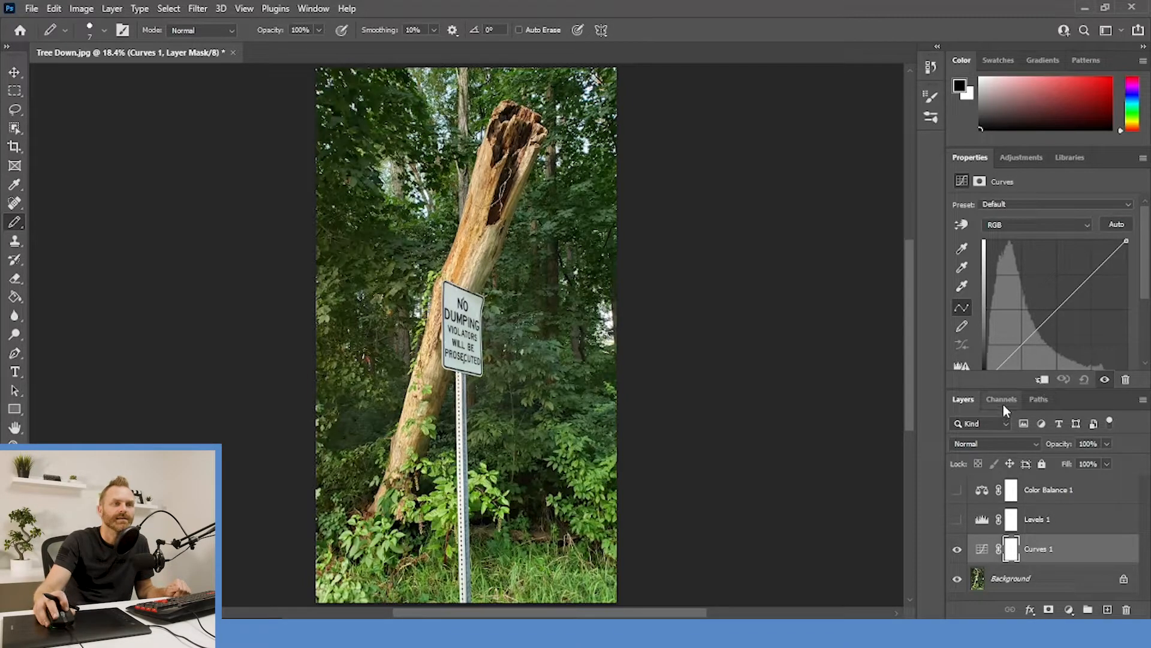
{"action": "left_click_drag", "start_coordinate": [1005, 389], "coordinate": [1019, 432]}
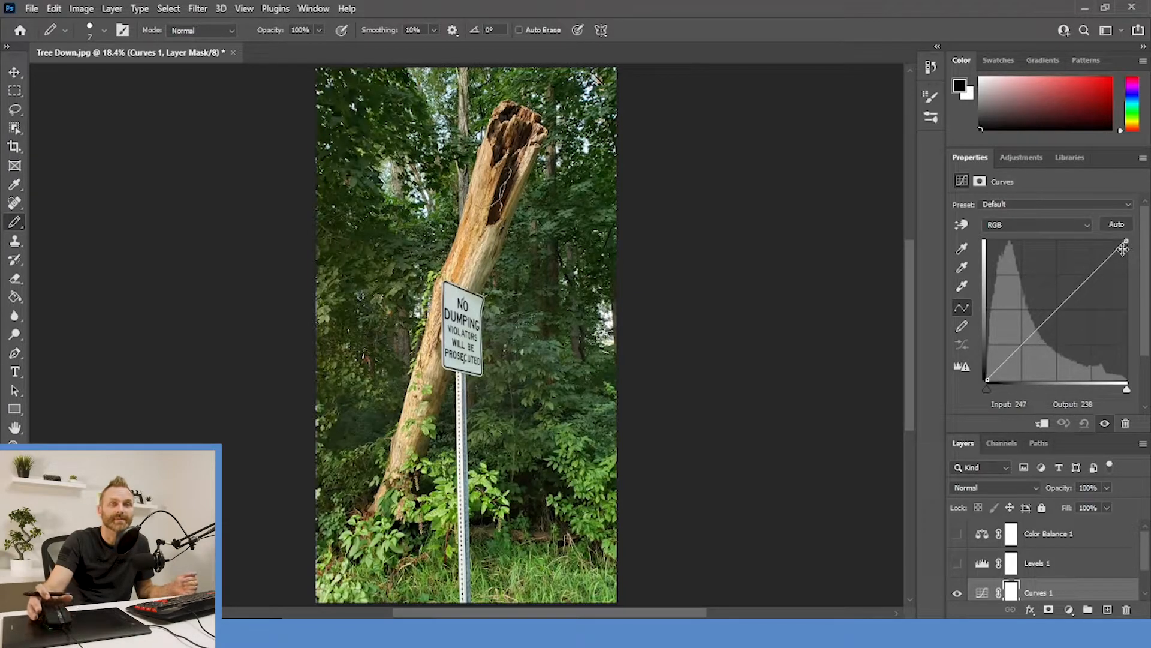
Step: Try a midtone point at input 127, output 130 on the RGB curve, and remove it from the curve
{"action": "left_click", "coordinate": [1053, 311]}
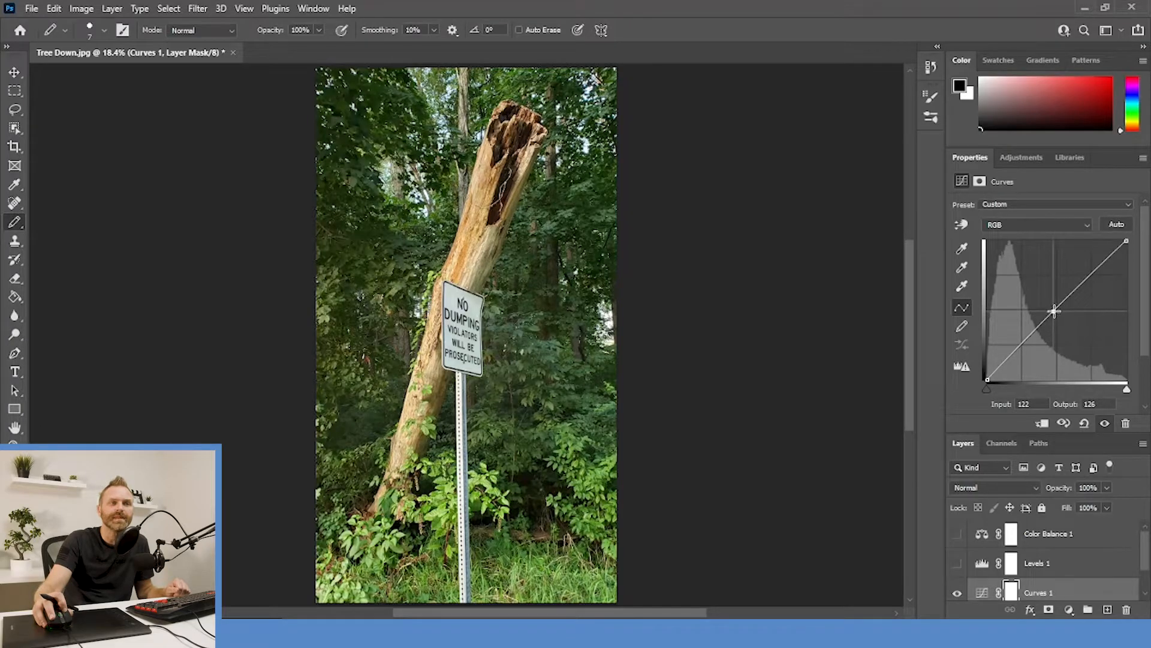
{"action": "mouse_move", "coordinate": [1053, 311]}
{"action": "left_mouse_down"}
{"action": "mouse_move", "coordinate": [1056, 329]}
{"action": "mouse_move", "coordinate": [1039, 336]}
{"action": "mouse_move", "coordinate": [1042, 300]}
{"action": "mouse_move", "coordinate": [1065, 287]}
{"action": "mouse_move", "coordinate": [1056, 318]}
{"action": "mouse_move", "coordinate": [1057, 308]}
{"action": "left_mouse_up"}
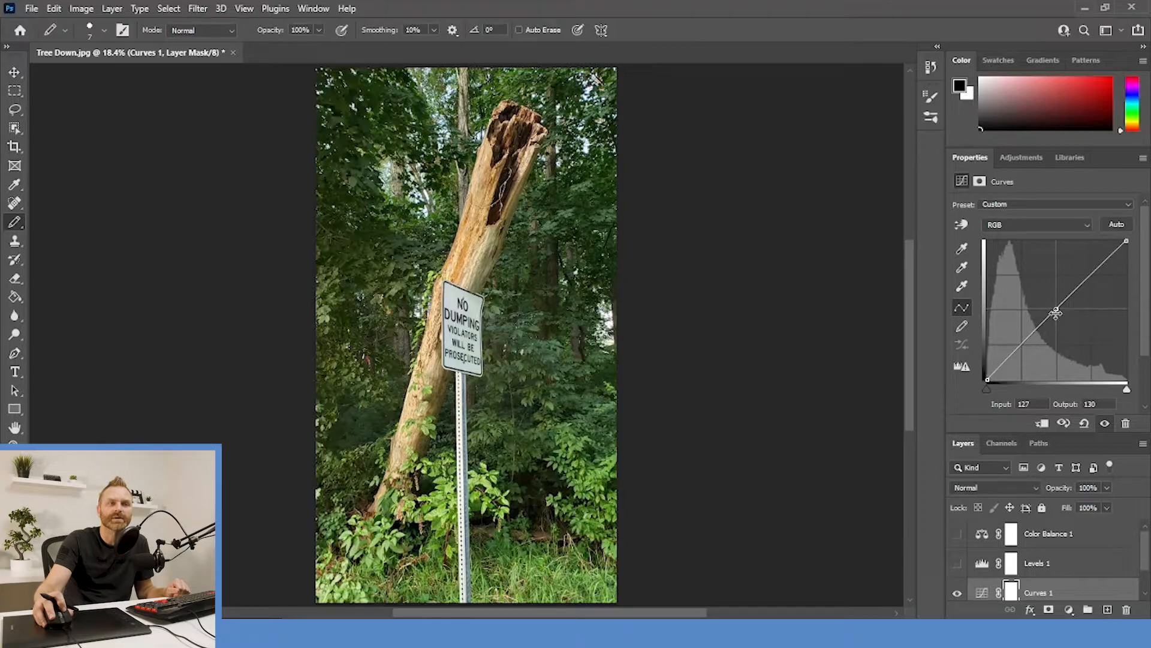
{"action": "left_click_drag", "start_coordinate": [1056, 309], "coordinate": [1047, 469]}
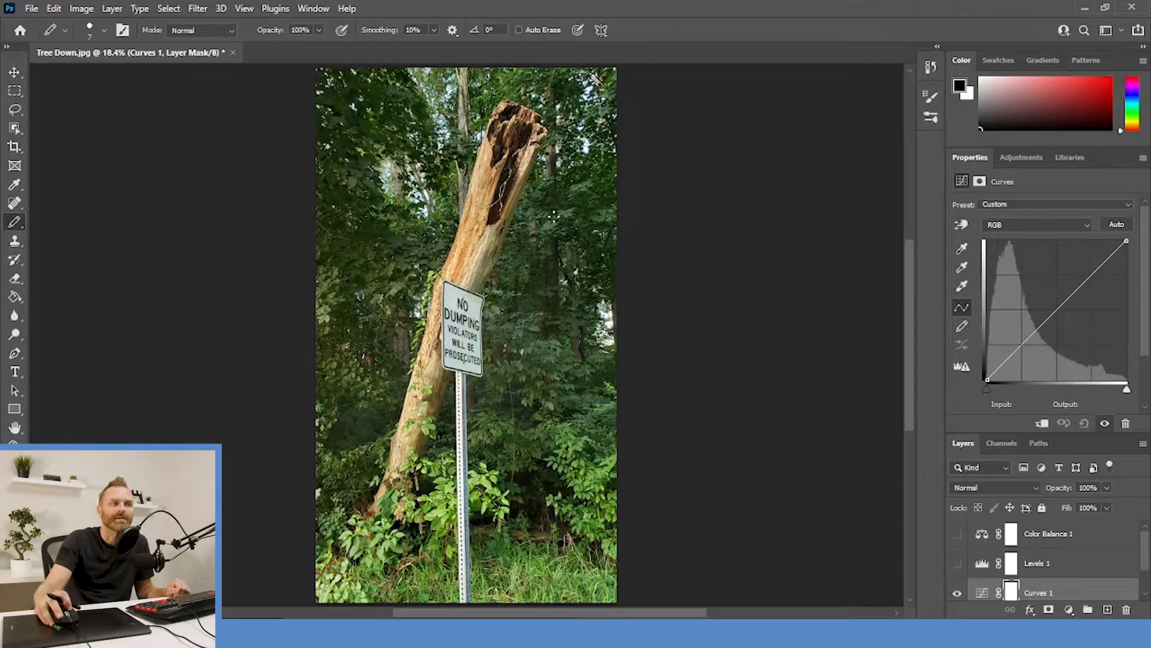
Step: Try darkening the midtones with a curve point at input 132, output 90, moving the white point to input 207 and back to 255
{"action": "left_click", "coordinate": [1057, 310]}
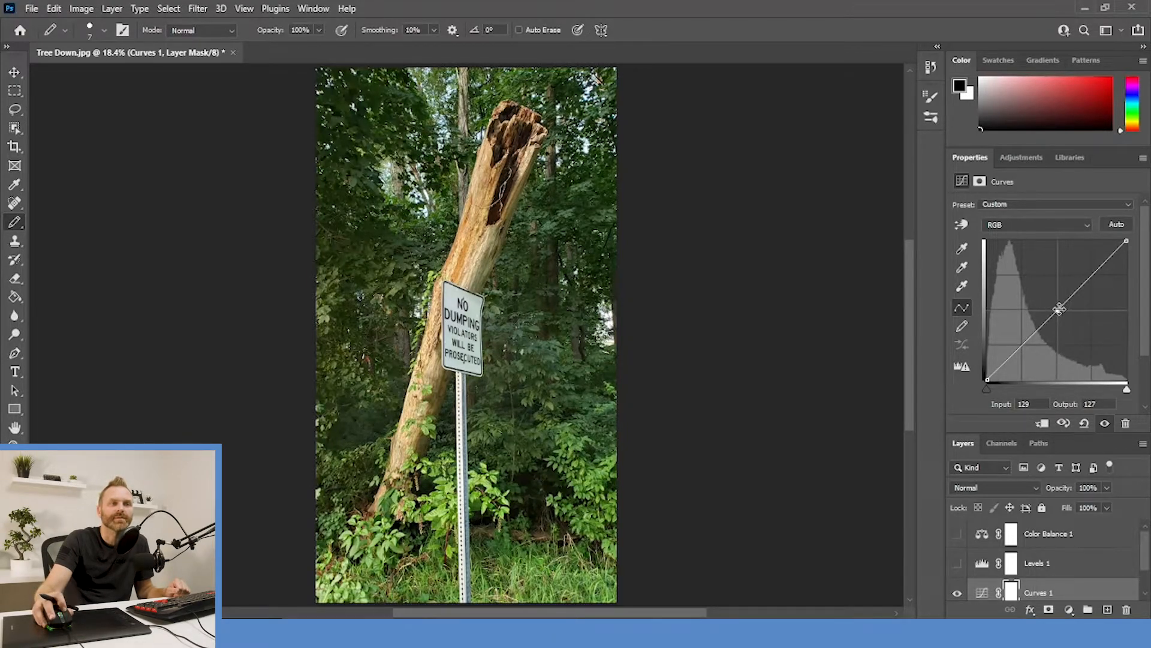
{"action": "left_click_drag", "start_coordinate": [1059, 309], "coordinate": [1058, 346]}
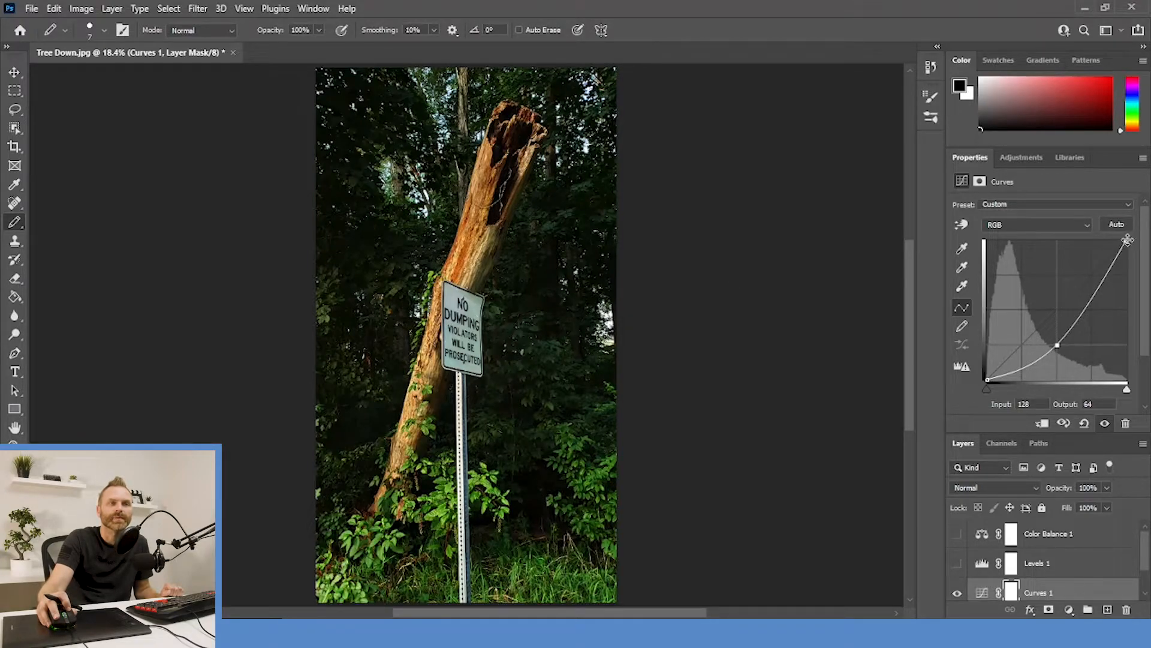
{"action": "left_click_drag", "start_coordinate": [1126, 239], "coordinate": [1100, 240]}
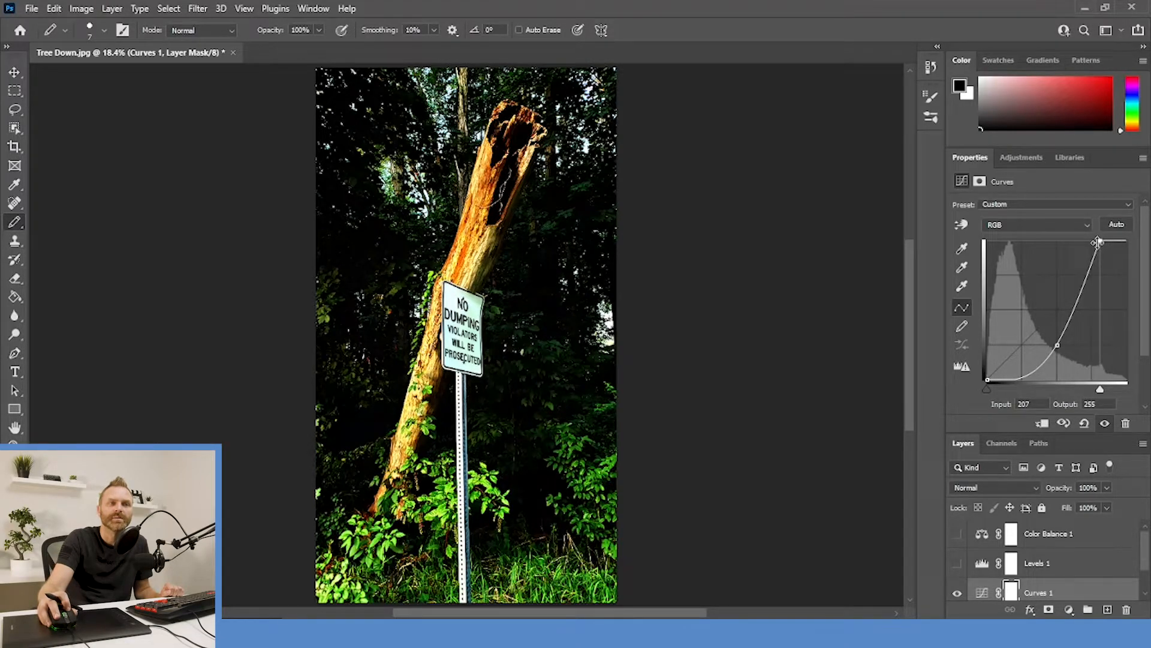
{"action": "left_click_drag", "start_coordinate": [1099, 241], "coordinate": [1129, 234]}
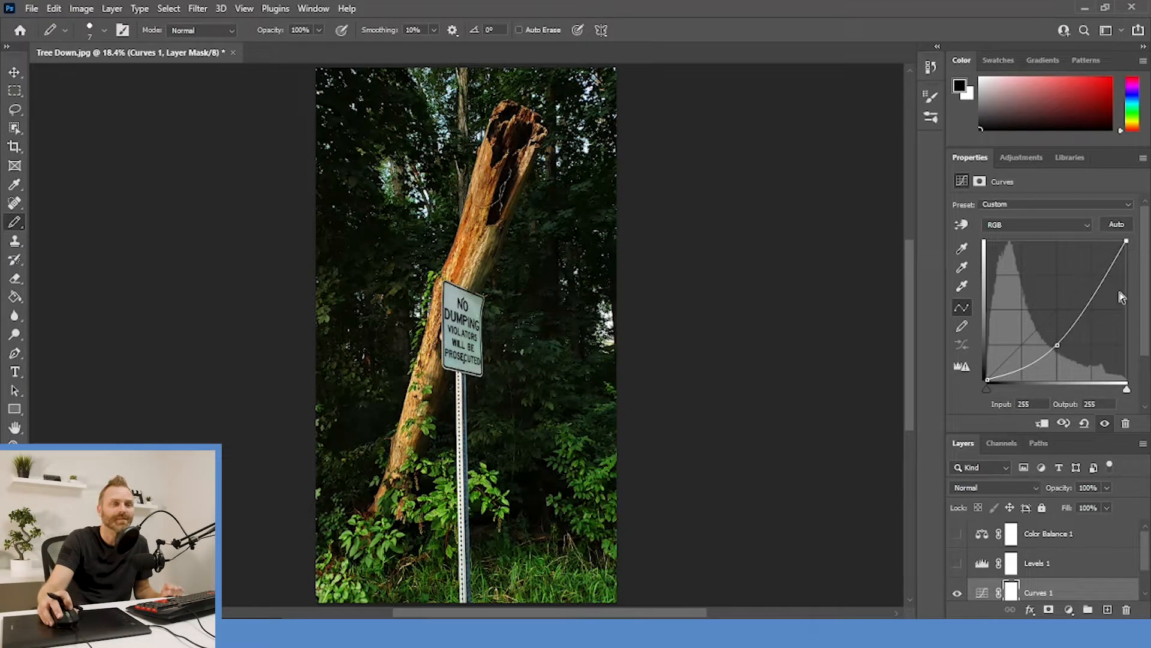
{"action": "mouse_move", "coordinate": [1057, 345]}
{"action": "left_mouse_down"}
{"action": "mouse_move", "coordinate": [1056, 312]}
{"action": "mouse_move", "coordinate": [1059, 329]}
{"action": "left_mouse_up"}
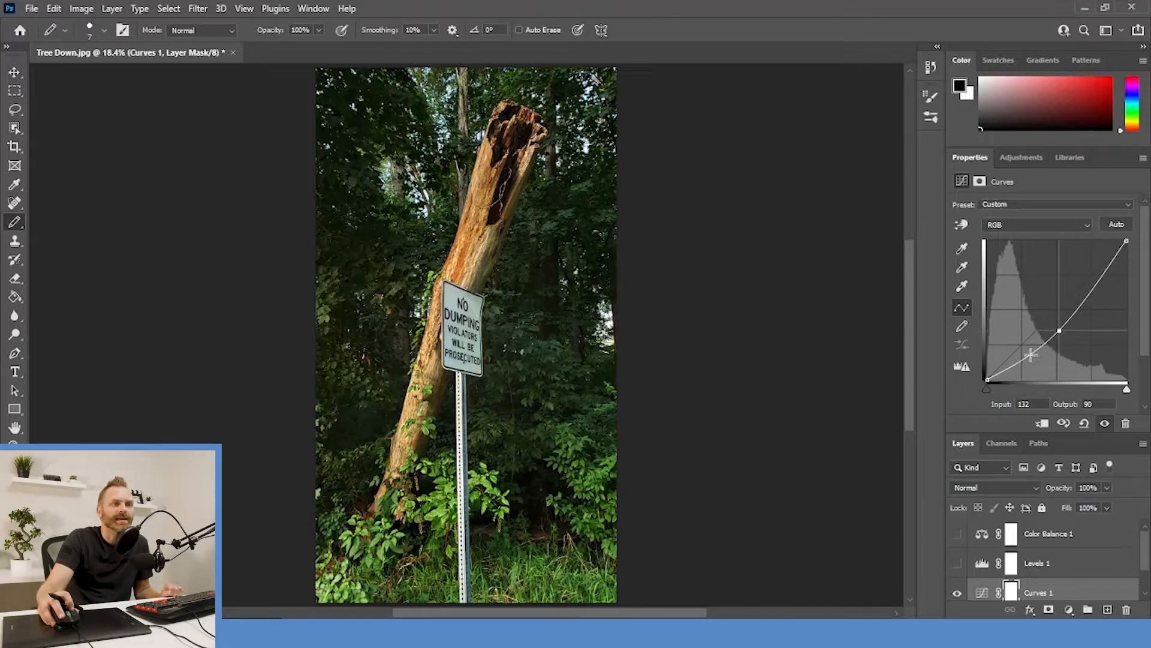
Step: Try an S-shaped RGB curve with a shadow point at 69/33, a midtone point at 128/97 and a raised highlight point, and remove the points
{"action": "left_click_drag", "start_coordinate": [1032, 354], "coordinate": [1031, 363]}
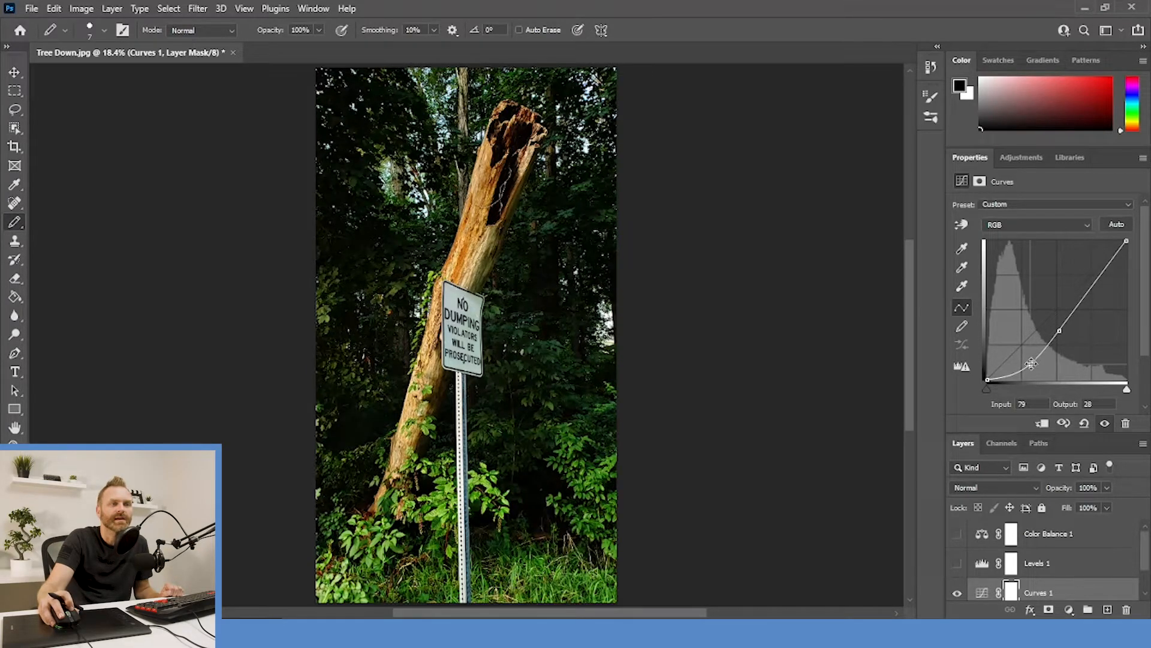
{"action": "left_click_drag", "start_coordinate": [1030, 364], "coordinate": [1031, 378]}
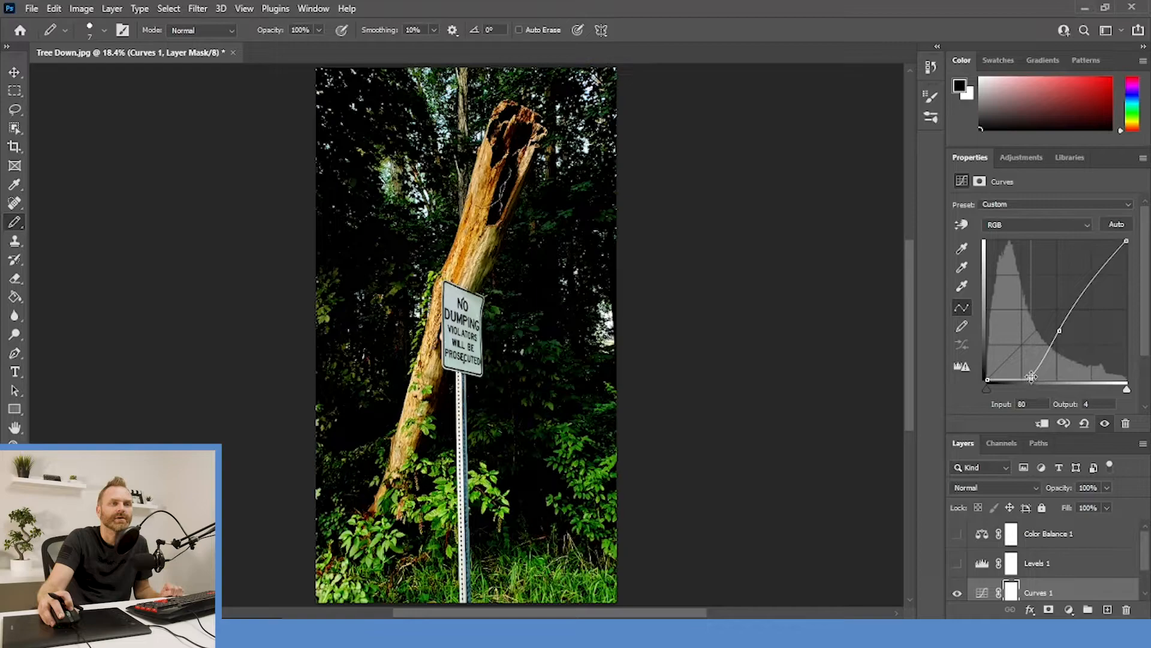
{"action": "left_click_drag", "start_coordinate": [1031, 378], "coordinate": [1026, 360]}
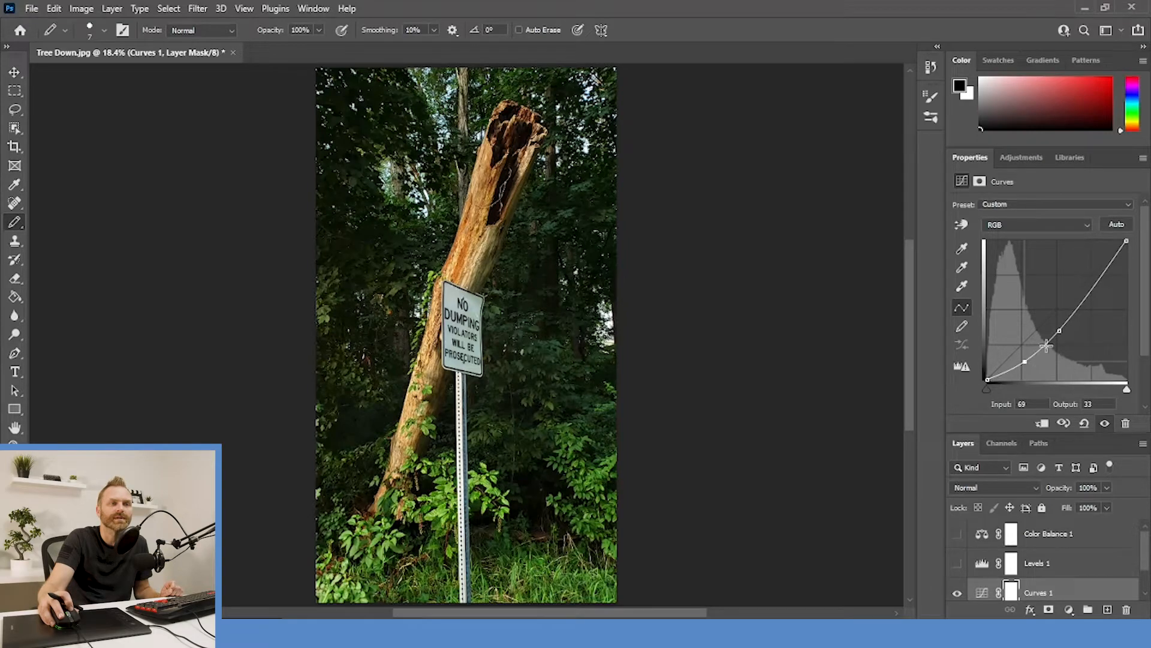
{"action": "left_click_drag", "start_coordinate": [1090, 291], "coordinate": [1085, 286]}
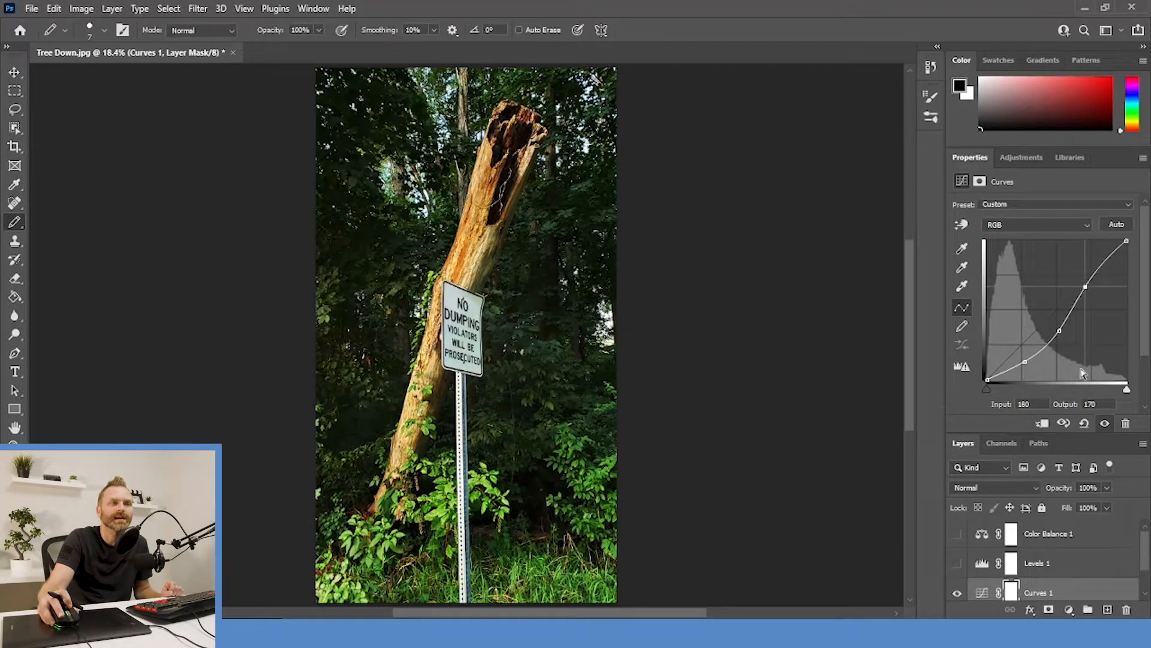
{"action": "left_click", "coordinate": [1056, 327]}
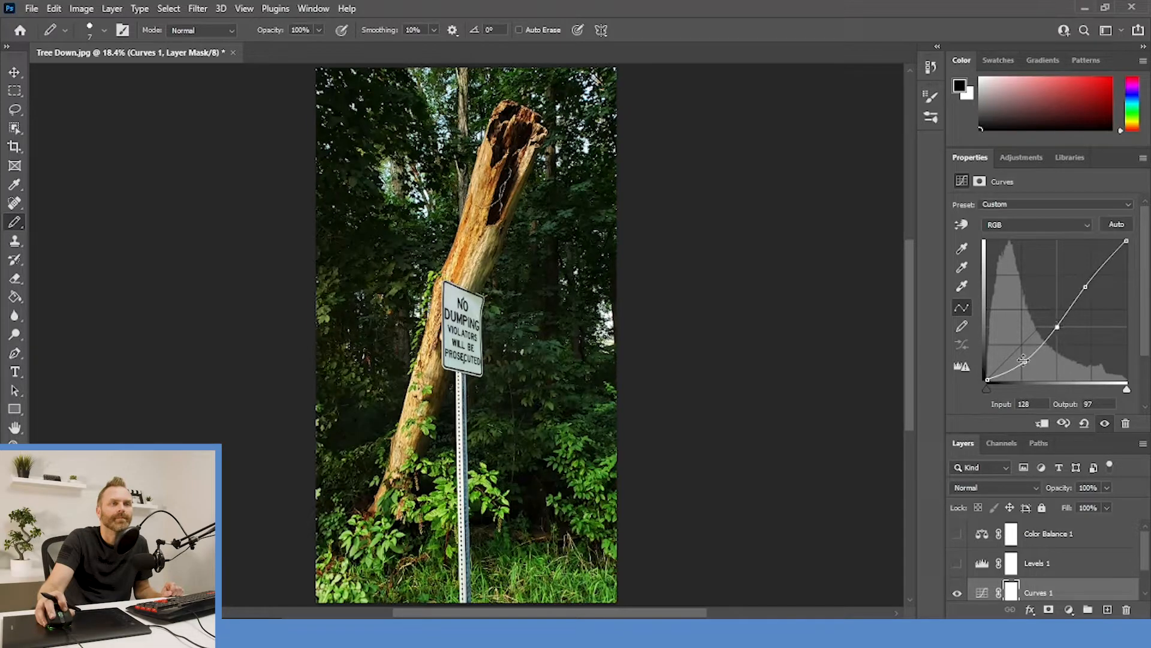
{"action": "left_click_drag", "start_coordinate": [1027, 361], "coordinate": [1025, 365]}
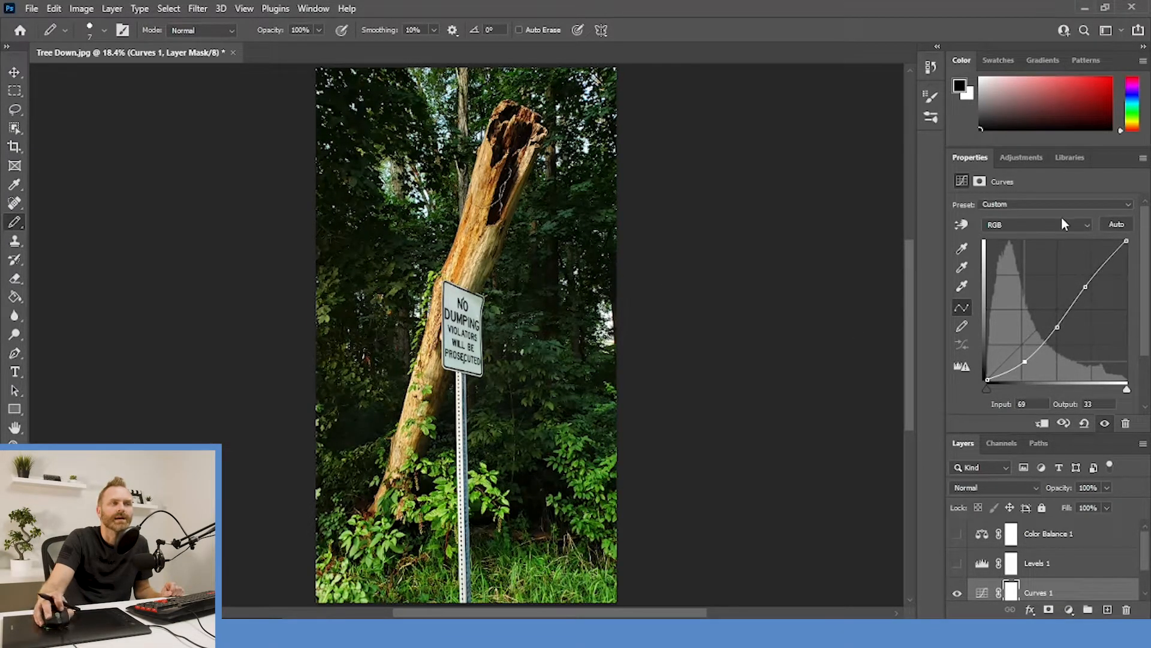
{"action": "mouse_move", "coordinate": [1085, 288]}
{"action": "left_mouse_down"}
{"action": "mouse_move", "coordinate": [1068, 287]}
{"action": "mouse_move", "coordinate": [1078, 287]}
{"action": "left_mouse_up"}
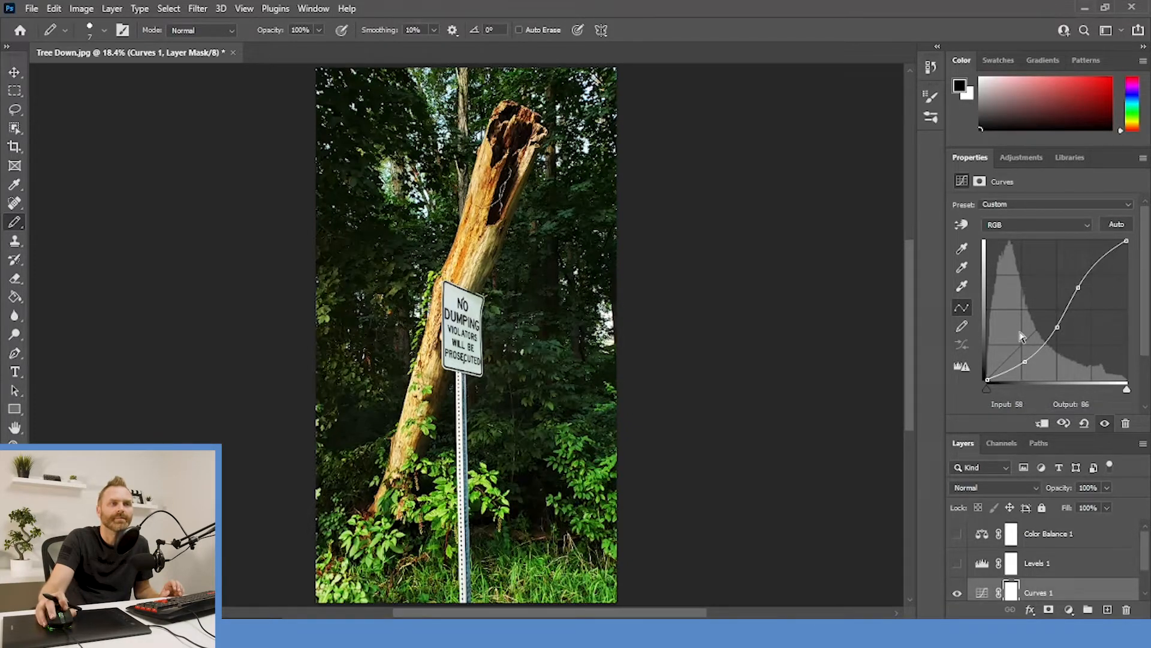
{"action": "left_click_drag", "start_coordinate": [1025, 361], "coordinate": [1023, 473]}
{"action": "left_click_drag", "start_coordinate": [1057, 326], "coordinate": [1082, 423]}
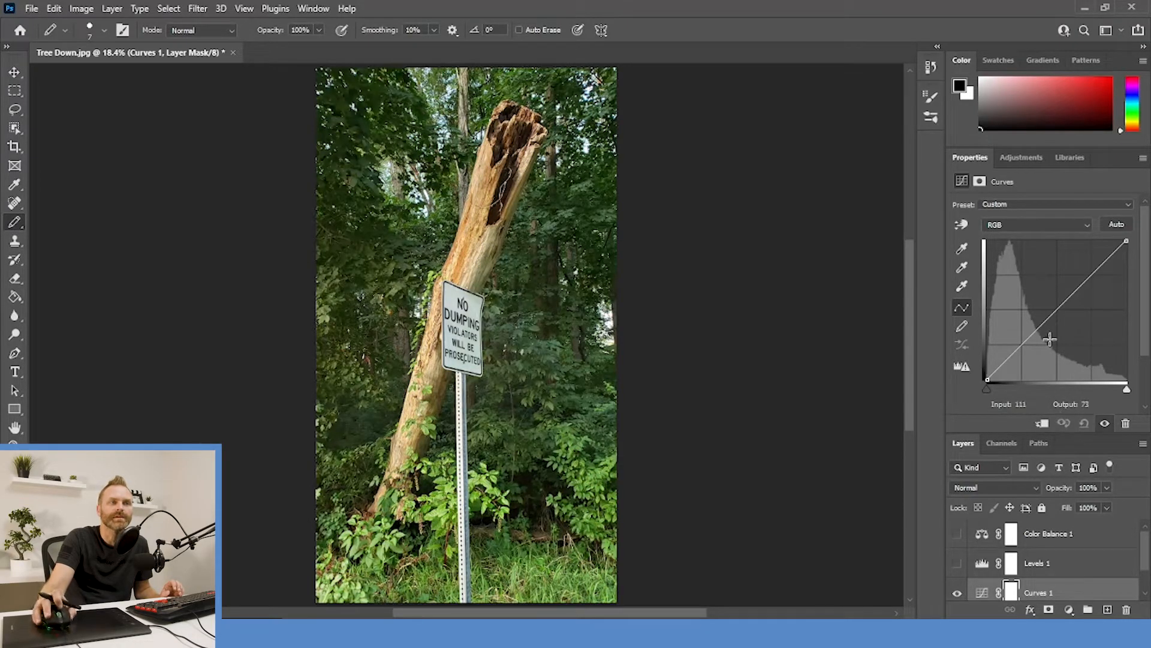
Step: Using the Curves on-image adjustment, darken the shadowed foliage behind the trunk at input 41 and brighten the sign's white to input 203, output 219
{"action": "left_click", "coordinate": [963, 226]}
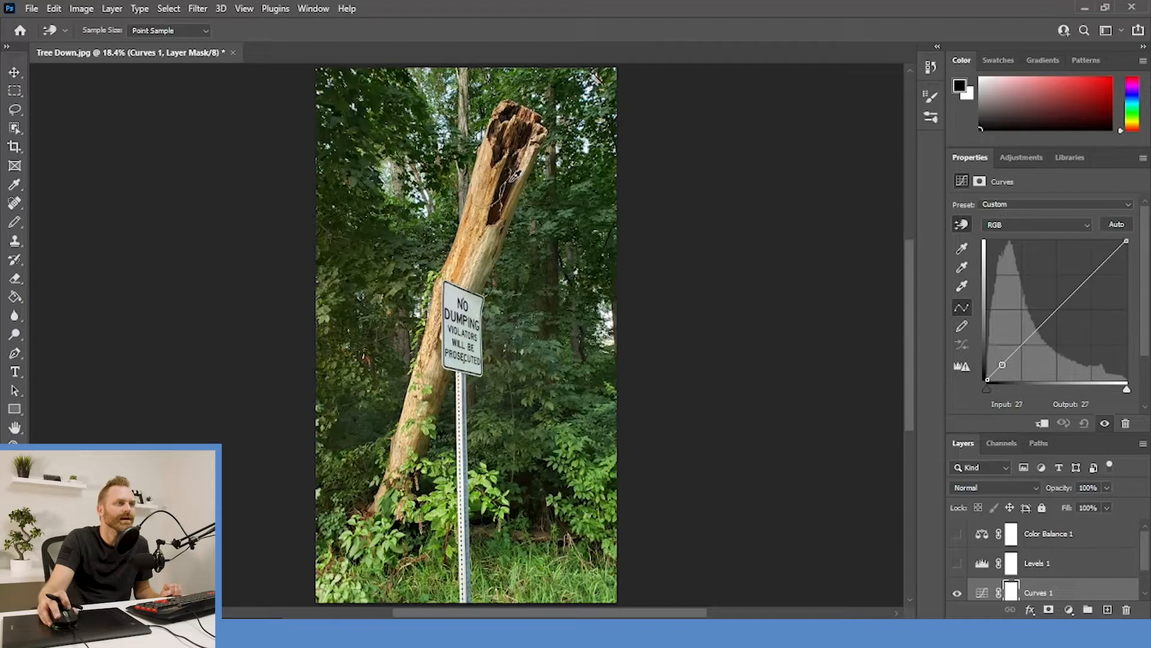
{"action": "left_click", "coordinate": [537, 280]}
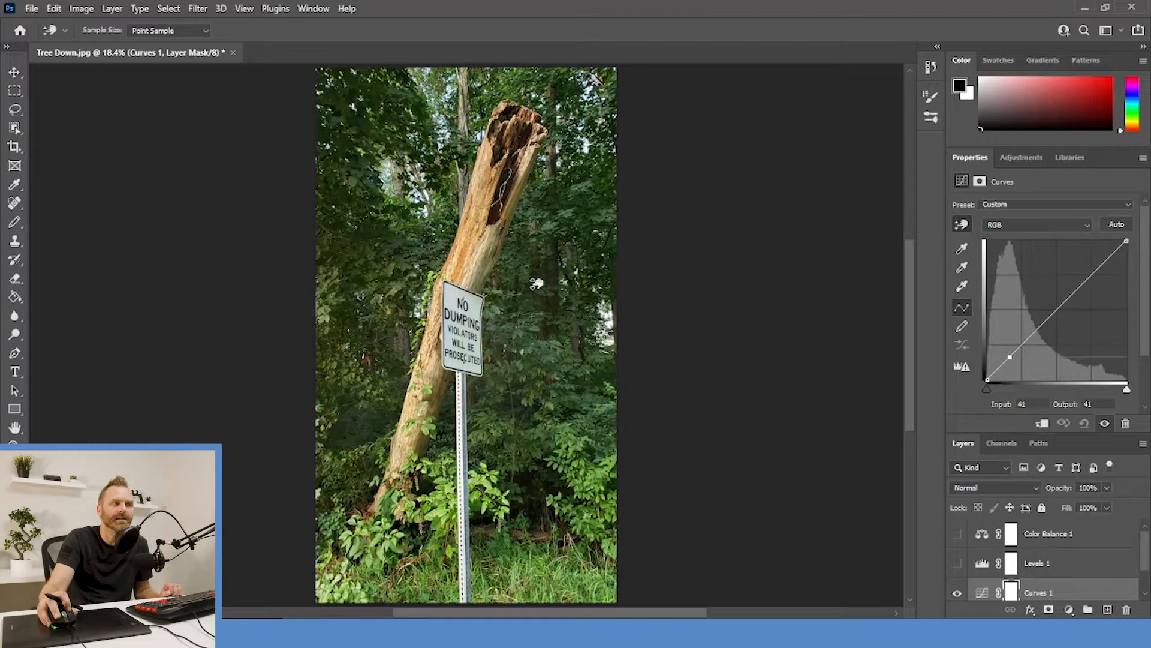
{"action": "left_click_drag", "start_coordinate": [537, 286], "coordinate": [536, 295]}
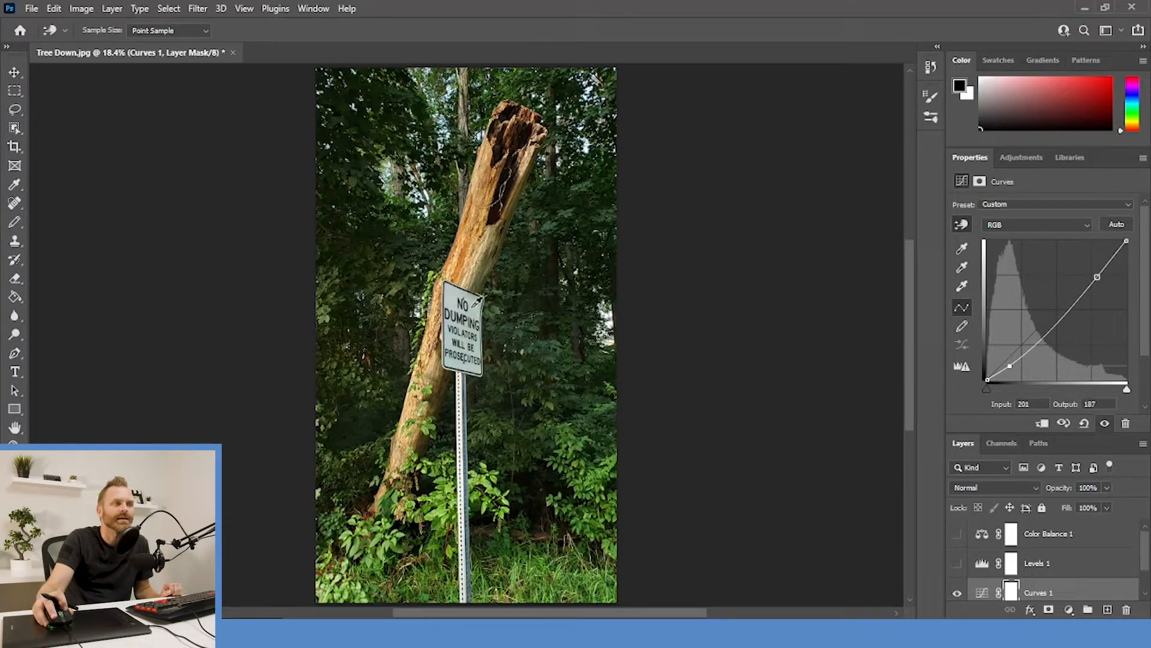
{"action": "left_click", "coordinate": [478, 306]}
{"action": "left_click_drag", "start_coordinate": [478, 305], "coordinate": [479, 288]}
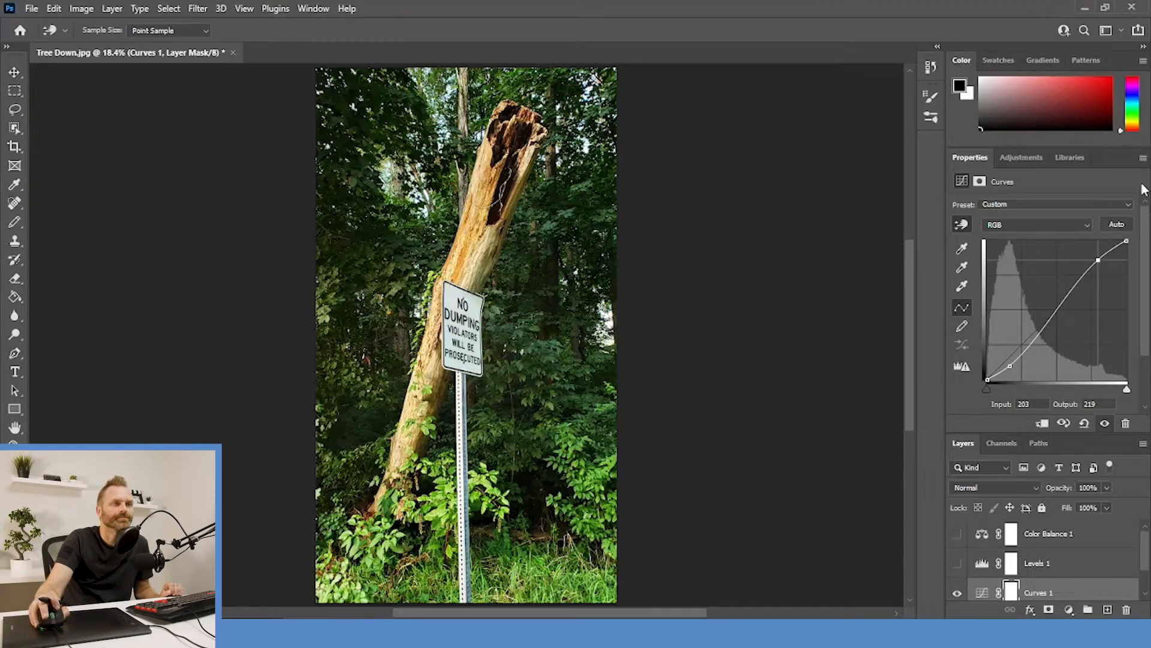
{"action": "key", "text": "b"}
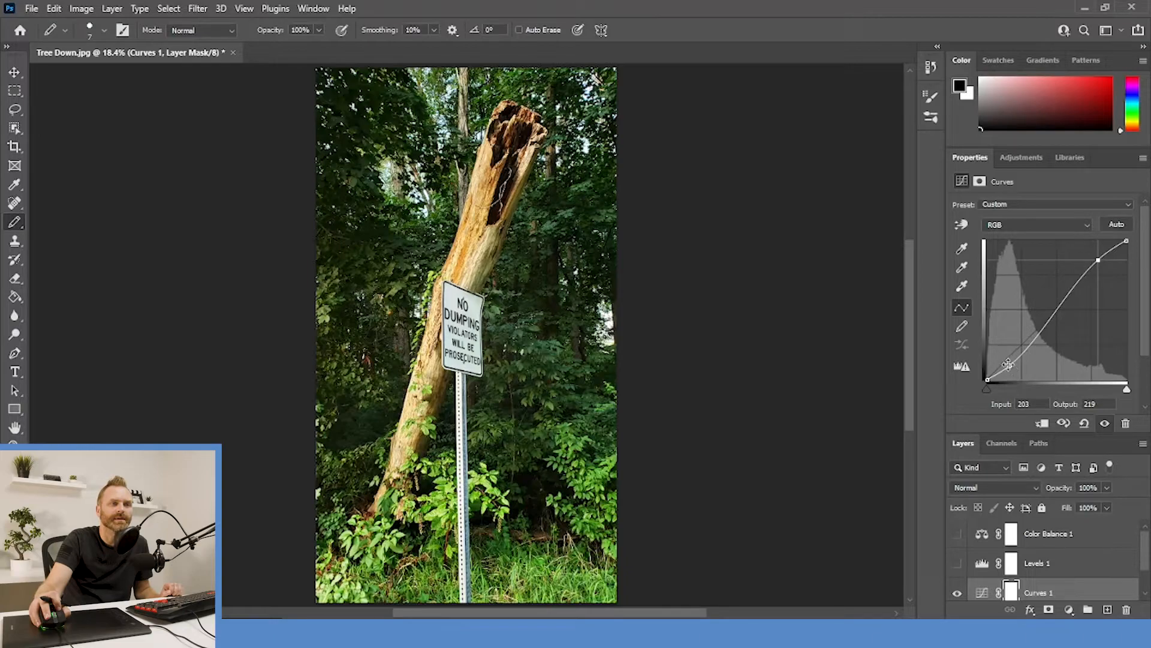
Step: Remove the shadow and highlight points from the RGB curve to make it a straight line
{"action": "left_click_drag", "start_coordinate": [1009, 367], "coordinate": [1009, 452]}
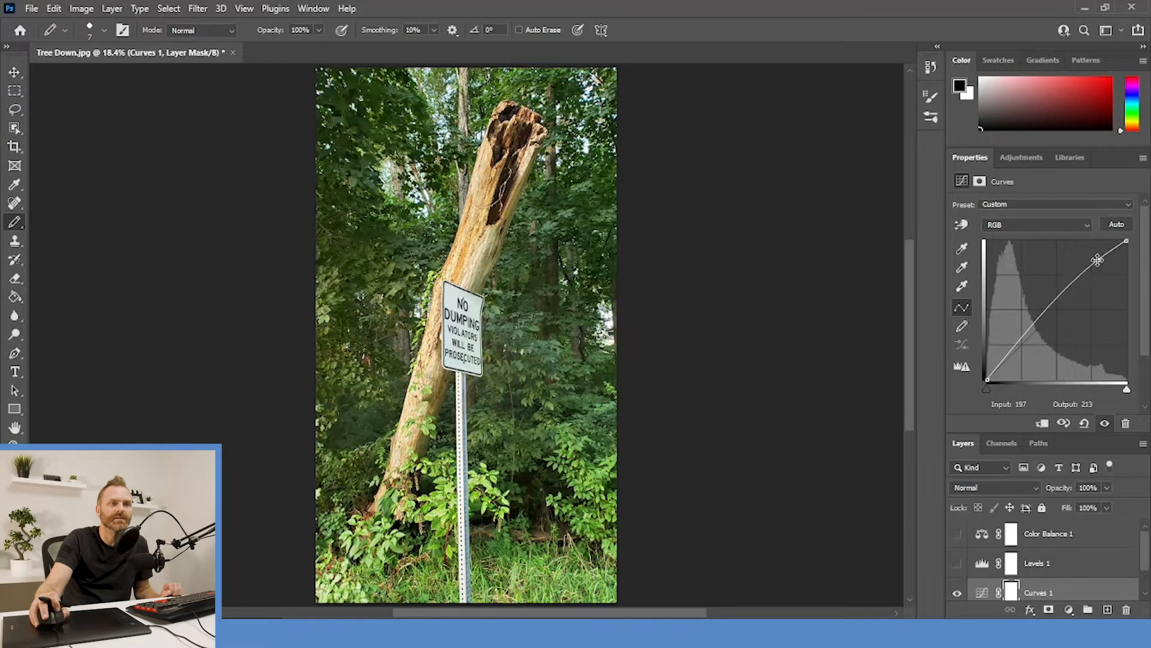
{"action": "left_click_drag", "start_coordinate": [1097, 259], "coordinate": [1097, 431]}
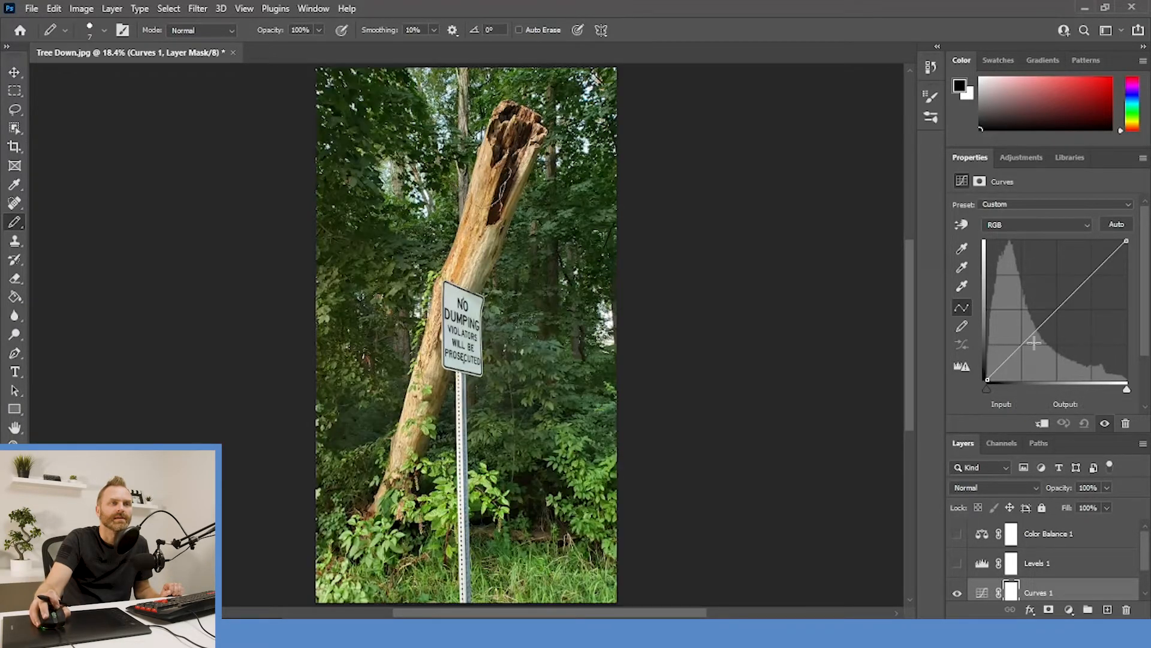
Step: Set the Curves black point from the dark undergrowth above the grass and the white point from the signpost just below the sign
{"action": "left_click", "coordinate": [961, 250]}
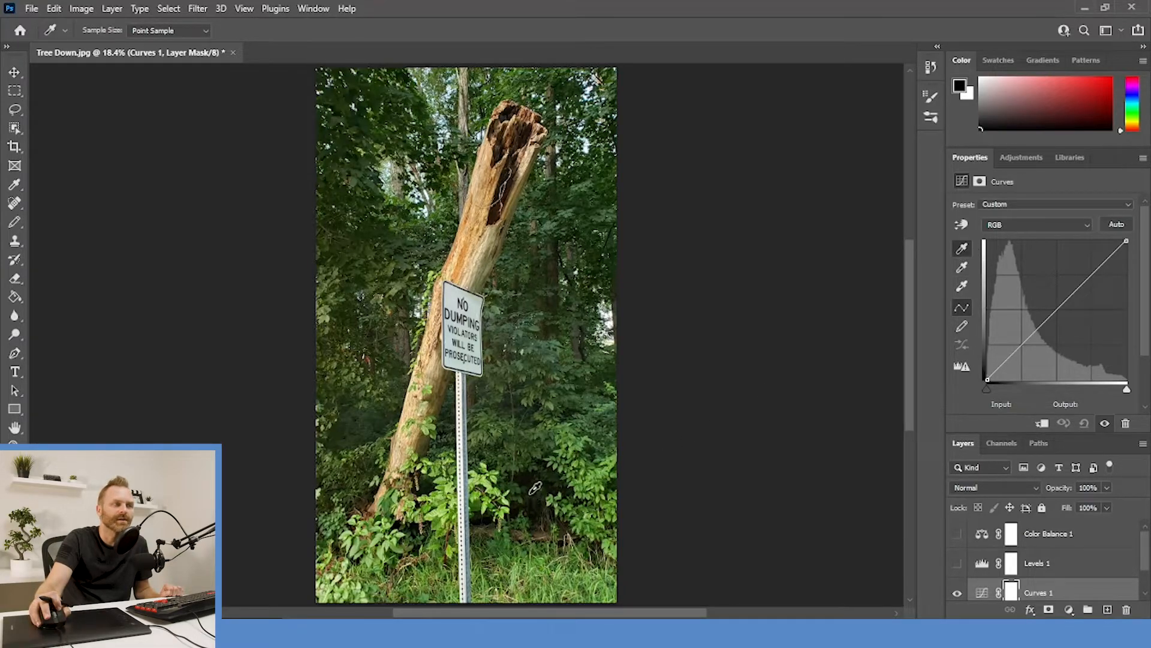
{"action": "left_click", "coordinate": [592, 534]}
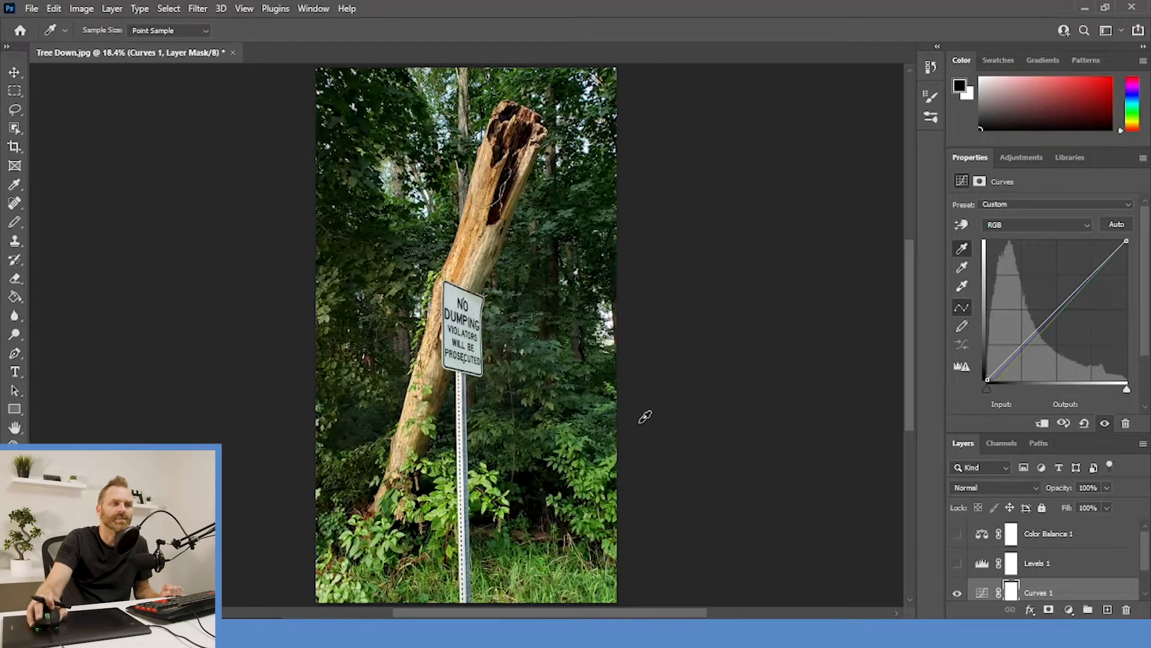
{"action": "left_click", "coordinate": [965, 283]}
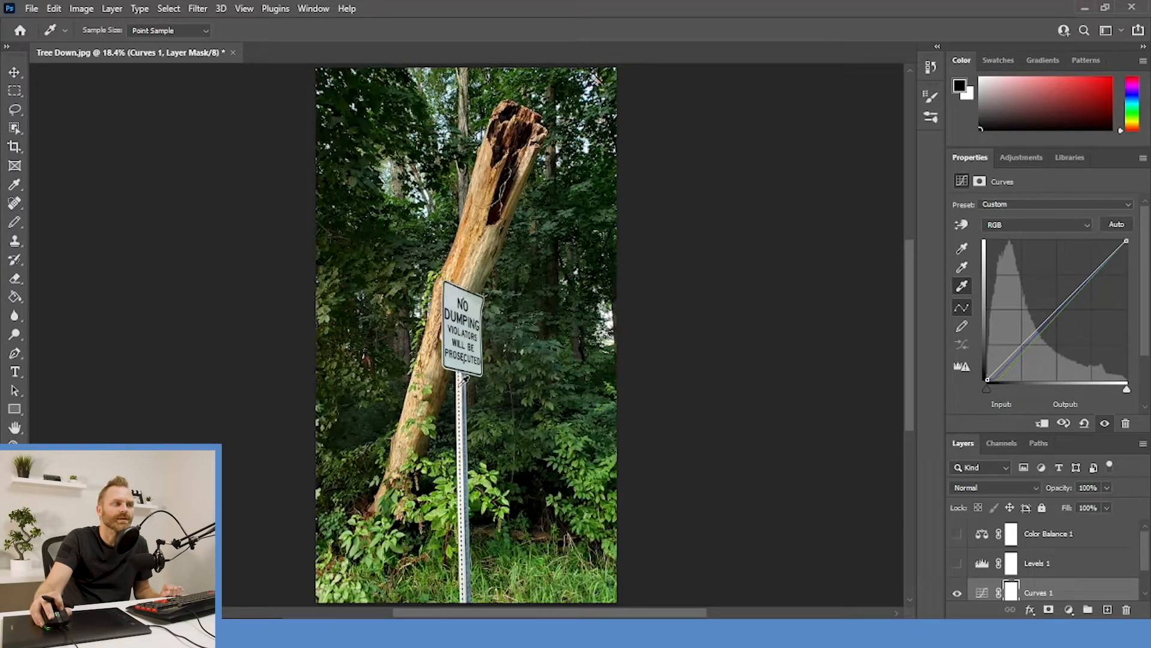
{"action": "left_click", "coordinate": [465, 381]}
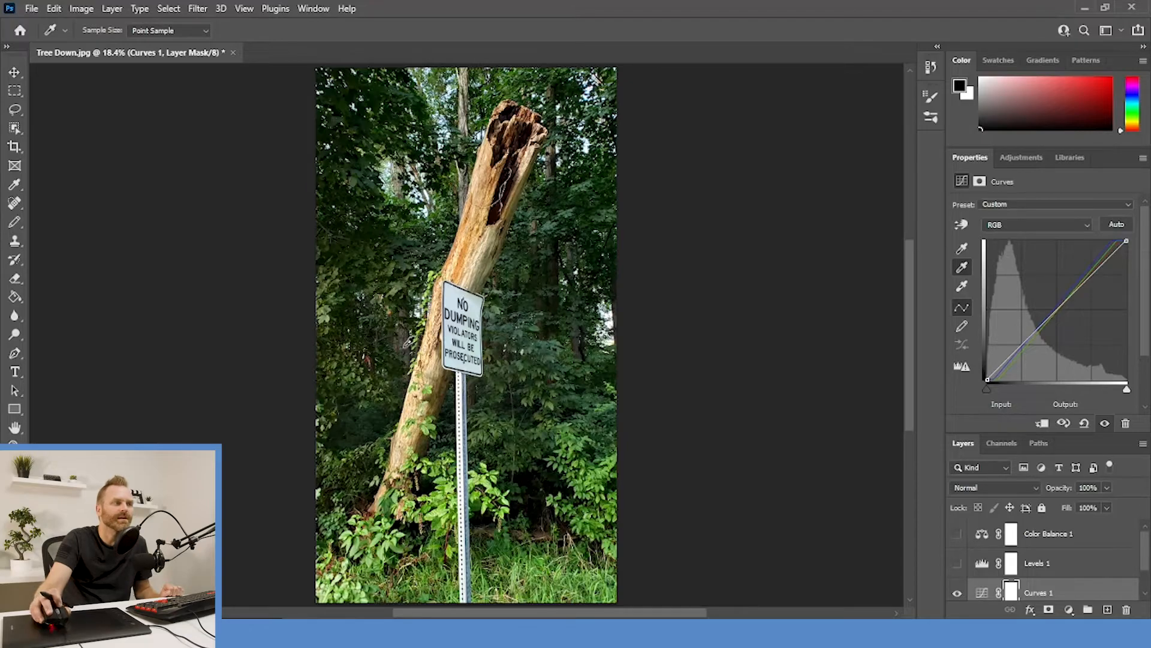
{"action": "scroll", "coordinate": [410, 343], "scroll_direction": "up", "scroll_amount": 1}
{"action": "scroll", "coordinate": [410, 343], "scroll_direction": "up", "scroll_amount": 4}
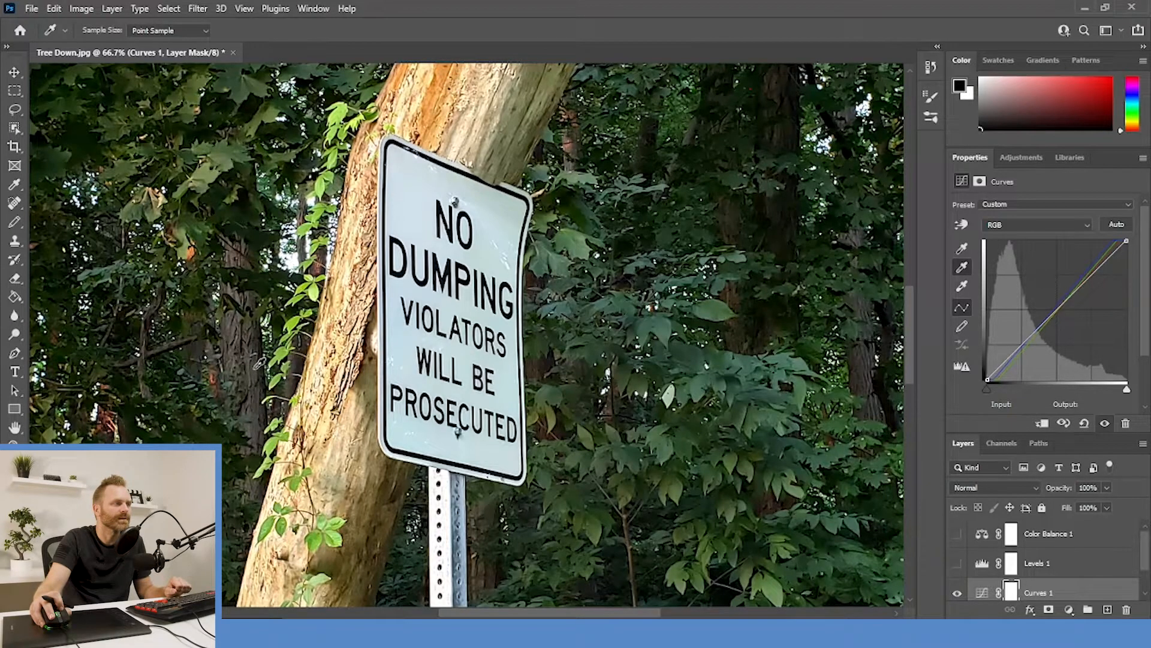
{"action": "key", "text": "ctrl+0"}
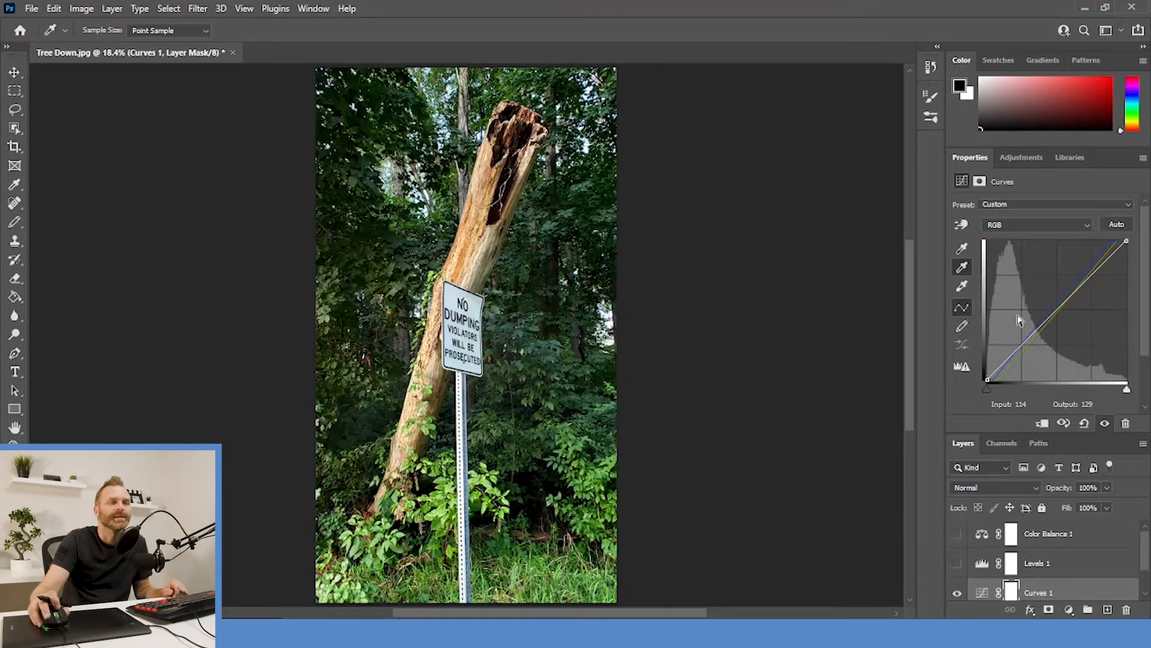
Step: Try redrawing the RGB curve freehand with lowered highlights, and undo the drawn curve
{"action": "left_click", "coordinate": [959, 330]}
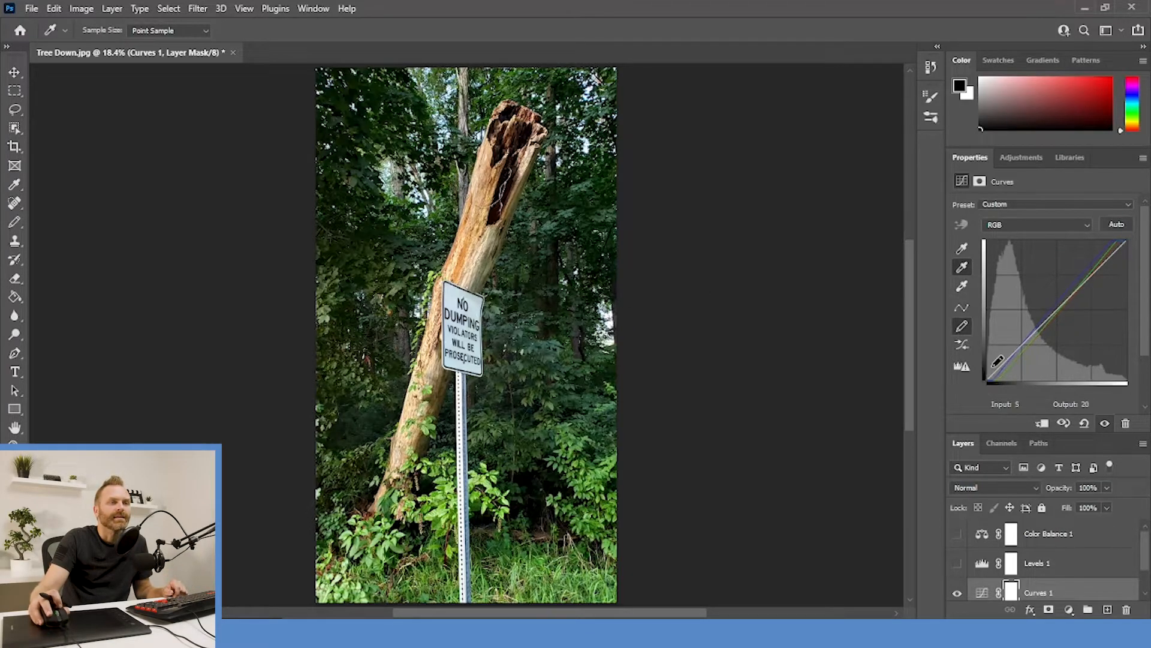
{"action": "left_click_drag", "start_coordinate": [995, 376], "coordinate": [1124, 249]}
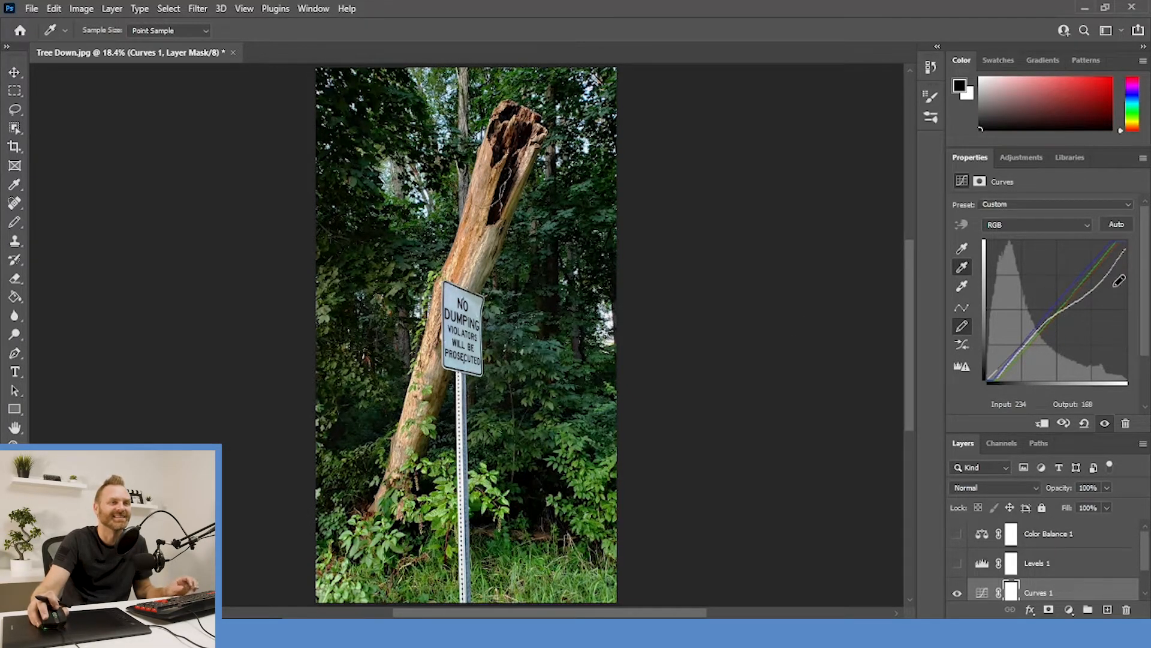
{"action": "key", "text": "ctrl+z"}
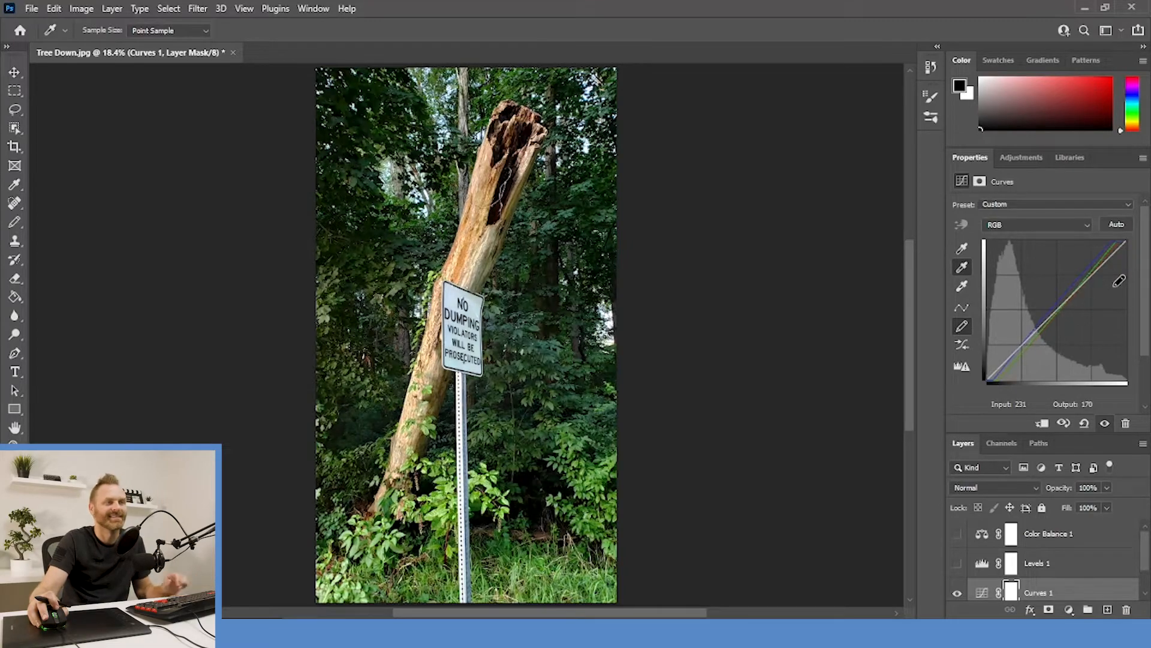
Step: Make more room for the layer list and hide the Curves 1 adjustment layer
{"action": "left_click_drag", "start_coordinate": [1031, 429], "coordinate": [1031, 322]}
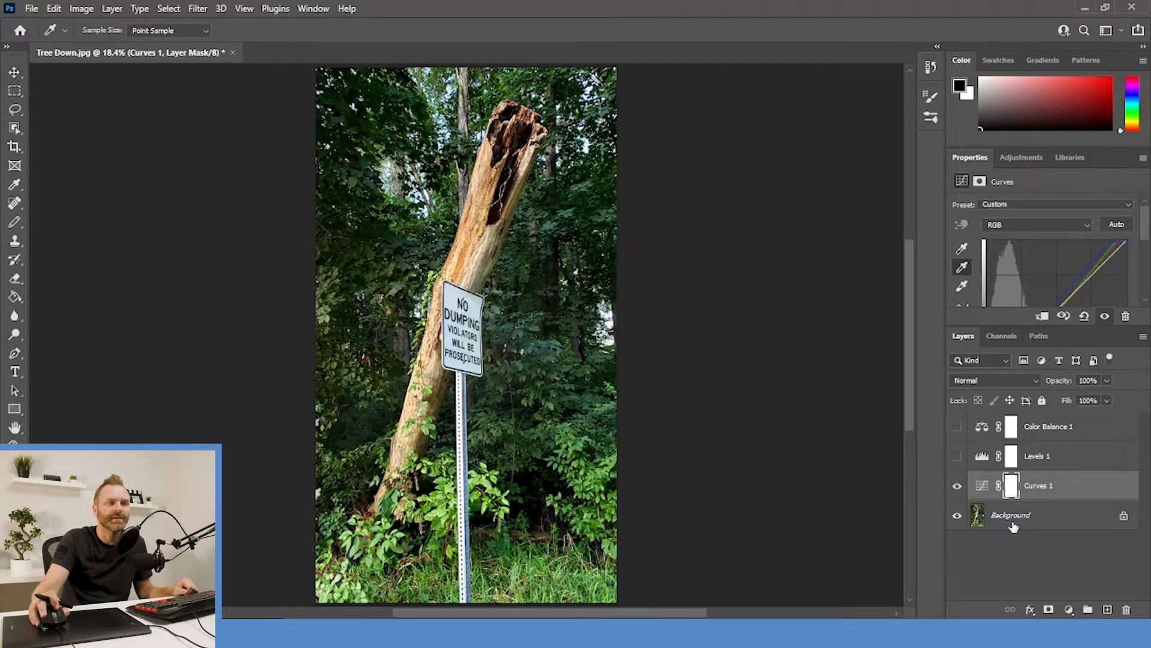
{"action": "left_click", "coordinate": [958, 487]}
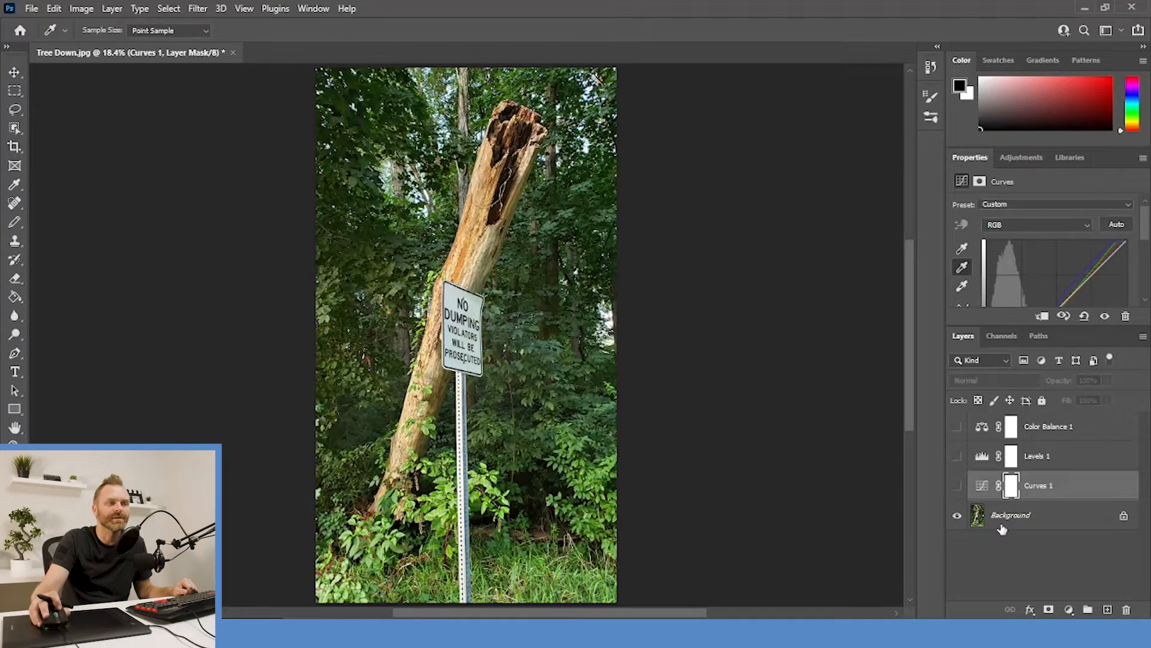
Step: Add a Solid Color fill layer in orange d67219 and move it to the top of the layer stack
{"action": "left_click", "coordinate": [1068, 610]}
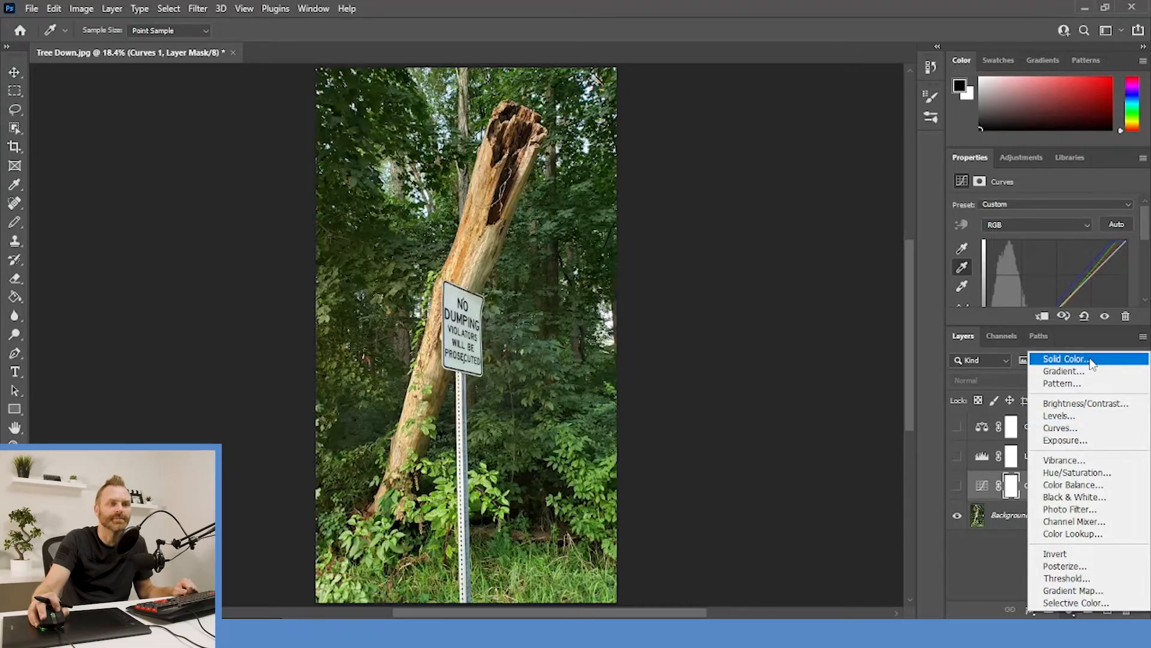
{"action": "left_click", "coordinate": [1064, 359]}
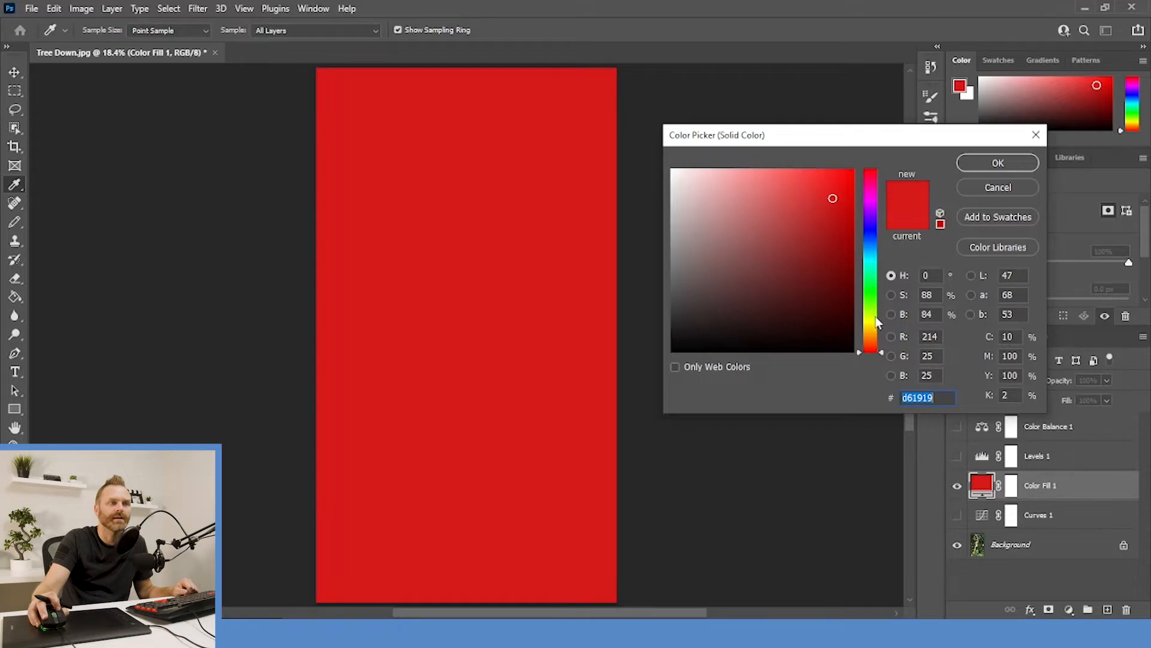
{"action": "left_click_drag", "start_coordinate": [876, 323], "coordinate": [876, 339]}
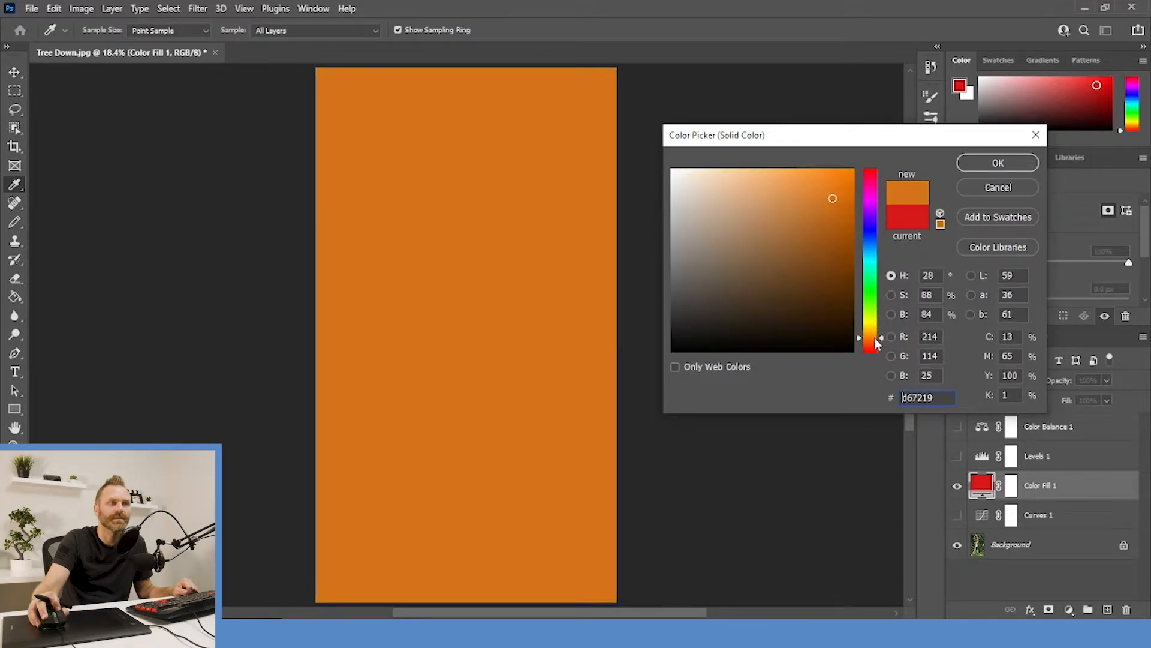
{"action": "left_click", "coordinate": [997, 163]}
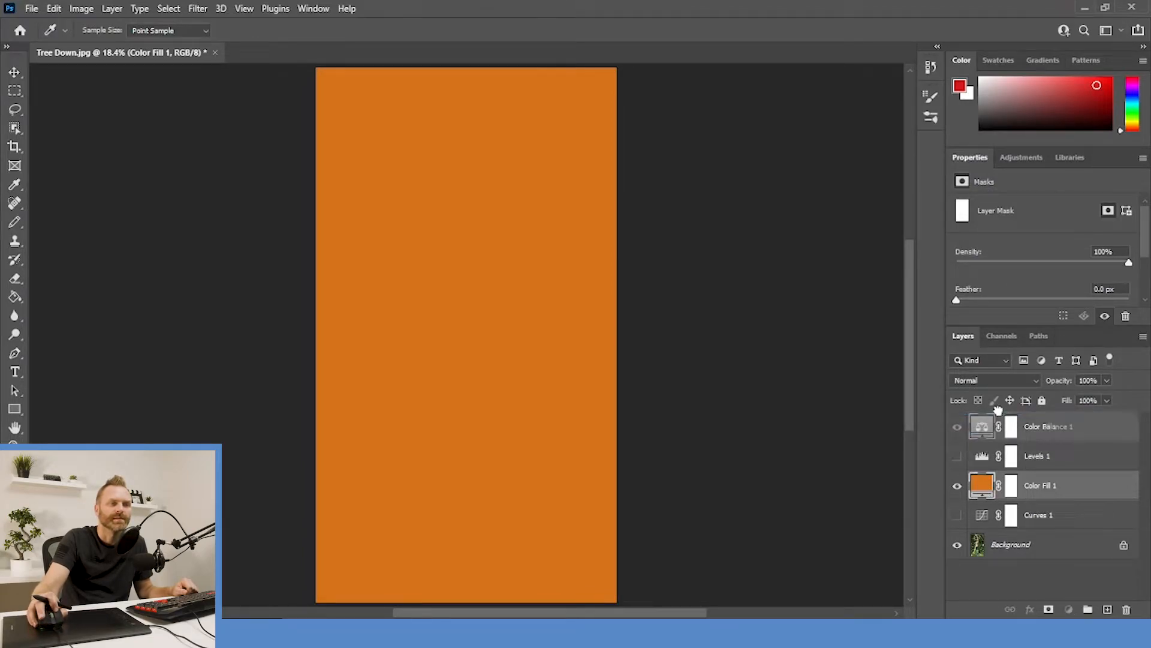
{"action": "left_click_drag", "start_coordinate": [986, 491], "coordinate": [983, 419]}
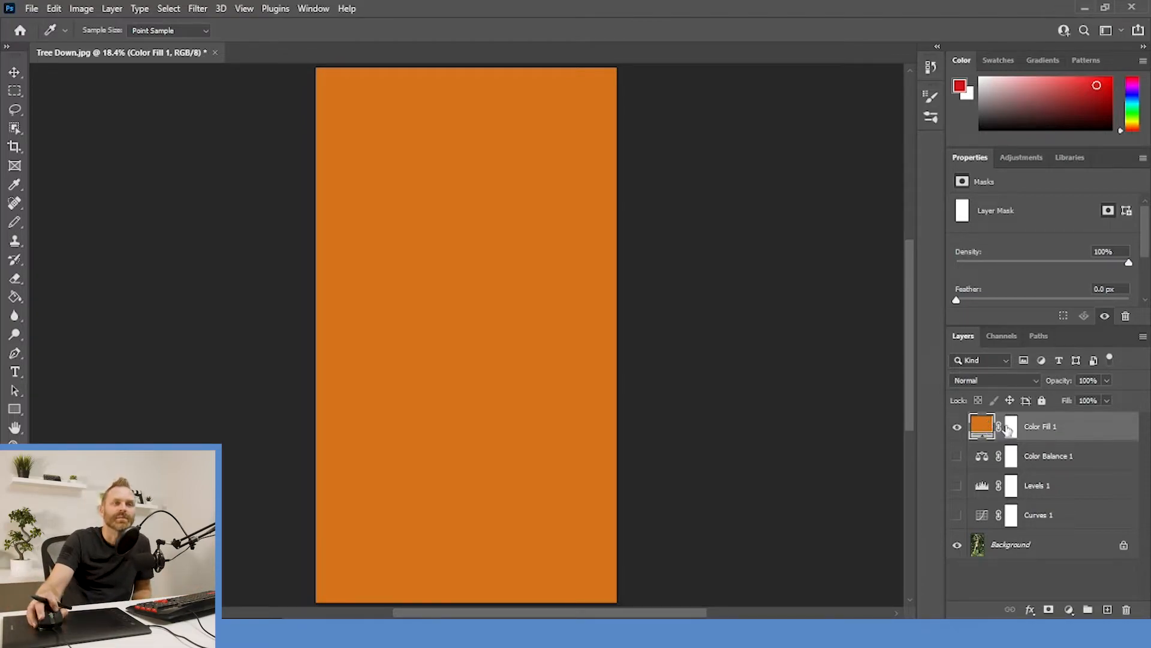
Step: Try painting black down the middle of the Color Fill 1 layer mask with a size 600 brush, and undo the stroke
{"action": "left_click", "coordinate": [1014, 431]}
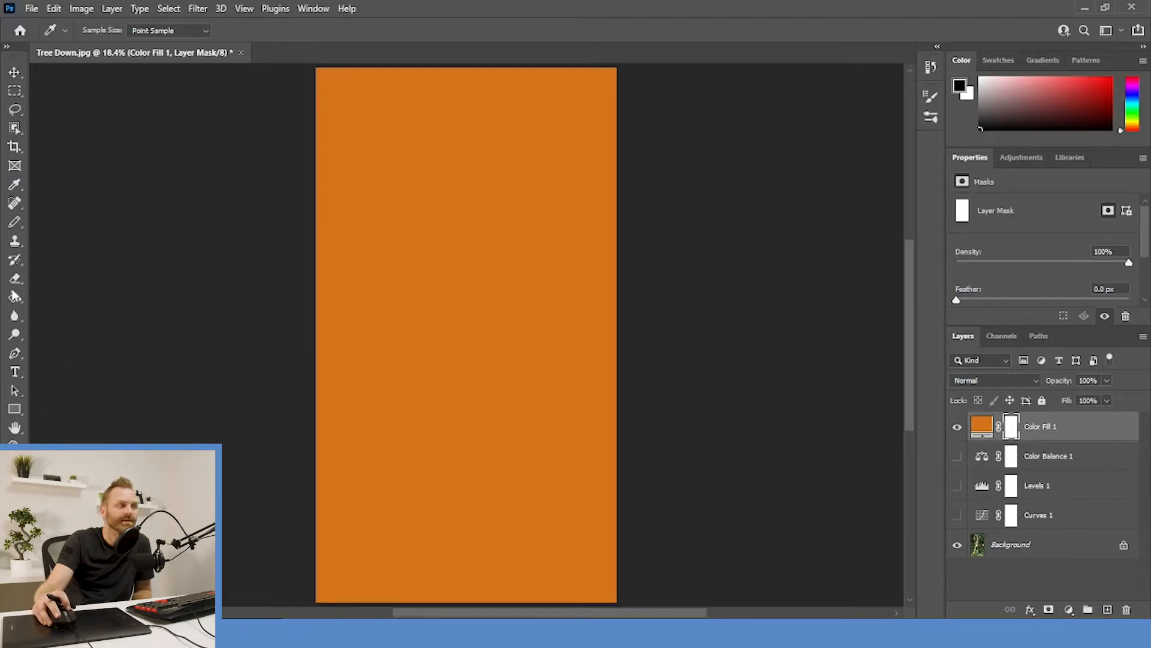
{"action": "left_click", "coordinate": [18, 226]}
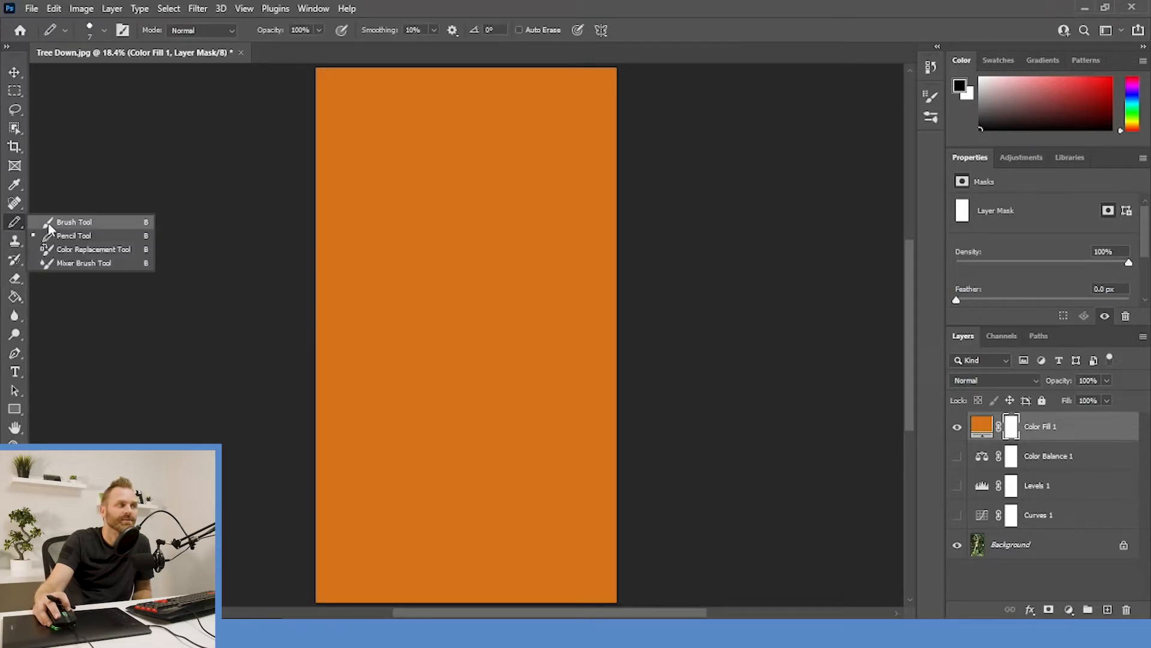
{"action": "left_click", "coordinate": [74, 222]}
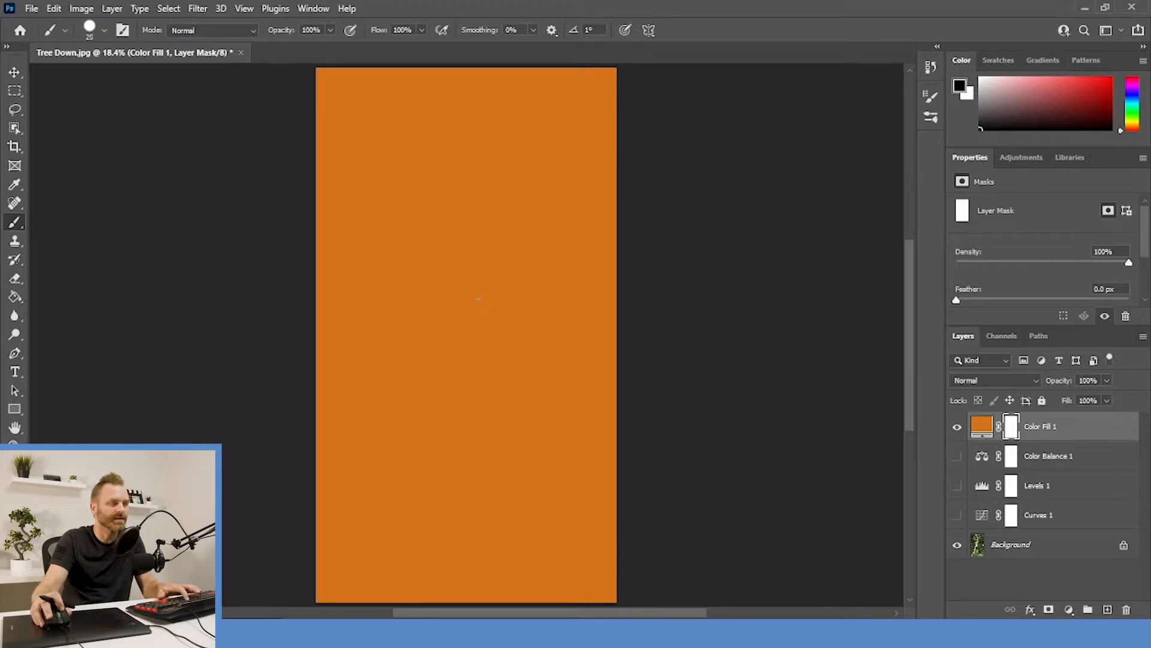
{"action": "key", "text": "]"}
{"action": "key", "text": "]"}
{"action": "key", "text": "]"}
{"action": "key", "text": "]"}
{"action": "key", "text": "]"}
{"action": "key", "text": "]"}
{"action": "key", "text": "]"}
{"action": "key", "text": "]"}
{"action": "key", "text": "]"}
{"action": "key", "text": "]"}
{"action": "key", "text": "]"}
{"action": "key", "text": "]"}
{"action": "key", "text": "]"}
{"action": "key", "text": "]"}
{"action": "key", "text": "]"}
{"action": "key", "text": "]"}
{"action": "key", "text": "]"}
{"action": "key", "text": "]"}
{"action": "key", "text": "]"}
{"action": "key", "text": "]"}
{"action": "mouse_move", "coordinate": [468, 224]}
{"action": "left_mouse_down"}
{"action": "mouse_move", "coordinate": [434, 298]}
{"action": "mouse_move", "coordinate": [490, 521]}
{"action": "left_mouse_up"}
{"action": "key", "text": "ctrl+z"}
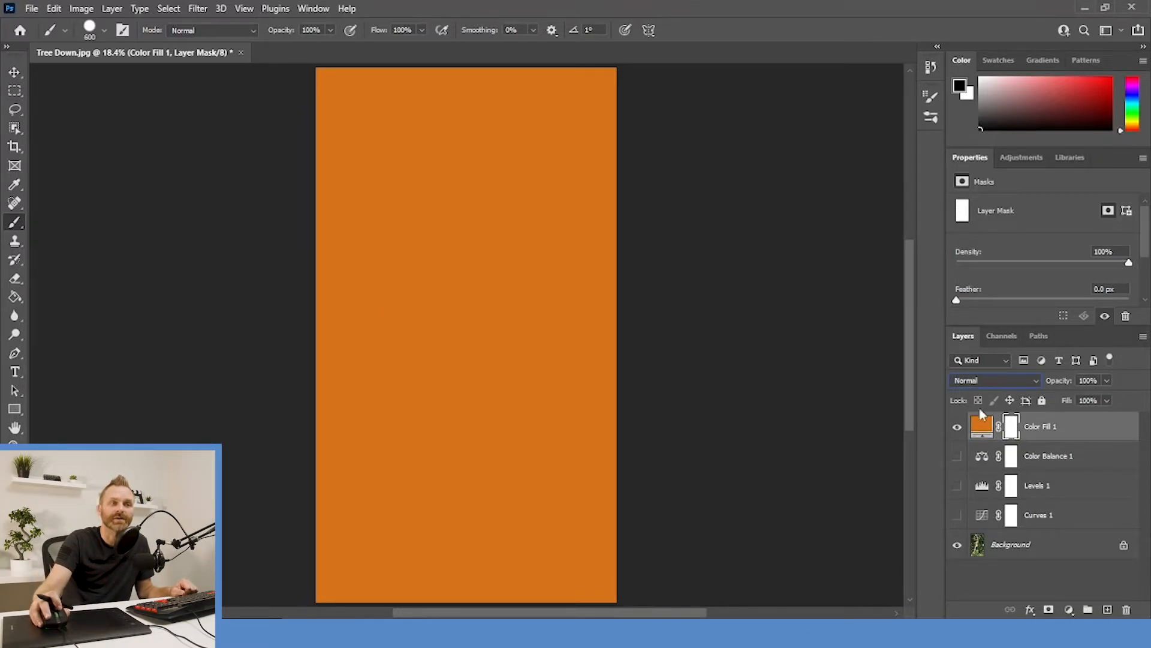
Step: Cycle the Color Fill 1 layer through the blend modes from Normal to Luminosity and settle on Color
{"action": "left_click", "coordinate": [1027, 380]}
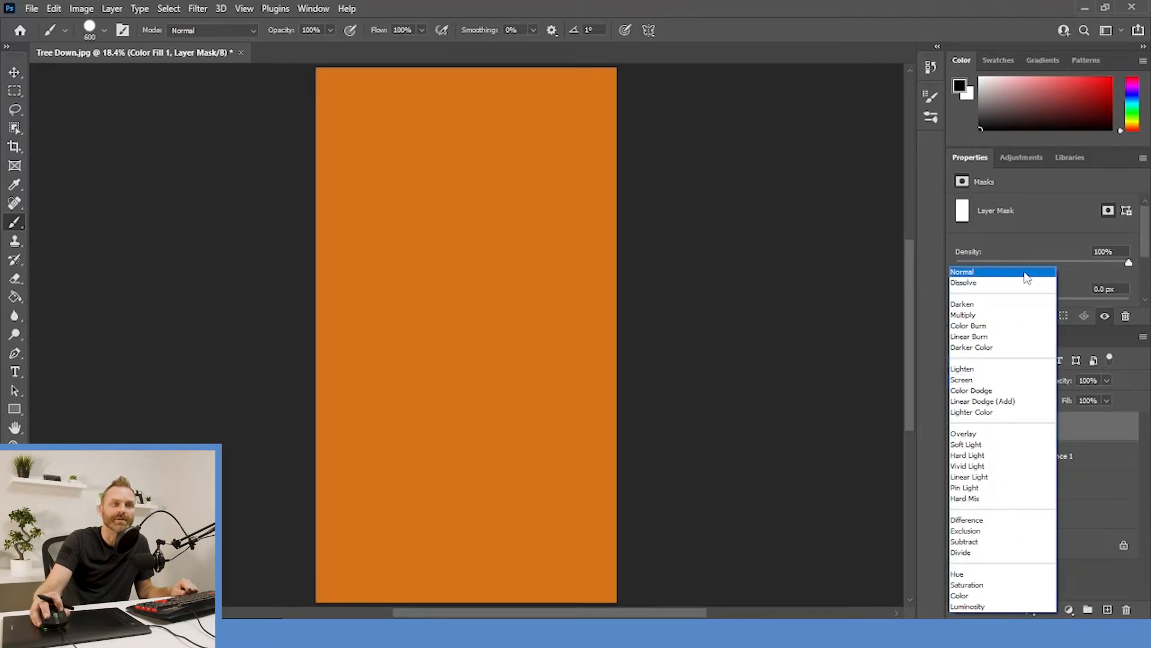
{"action": "left_click", "coordinate": [991, 273]}
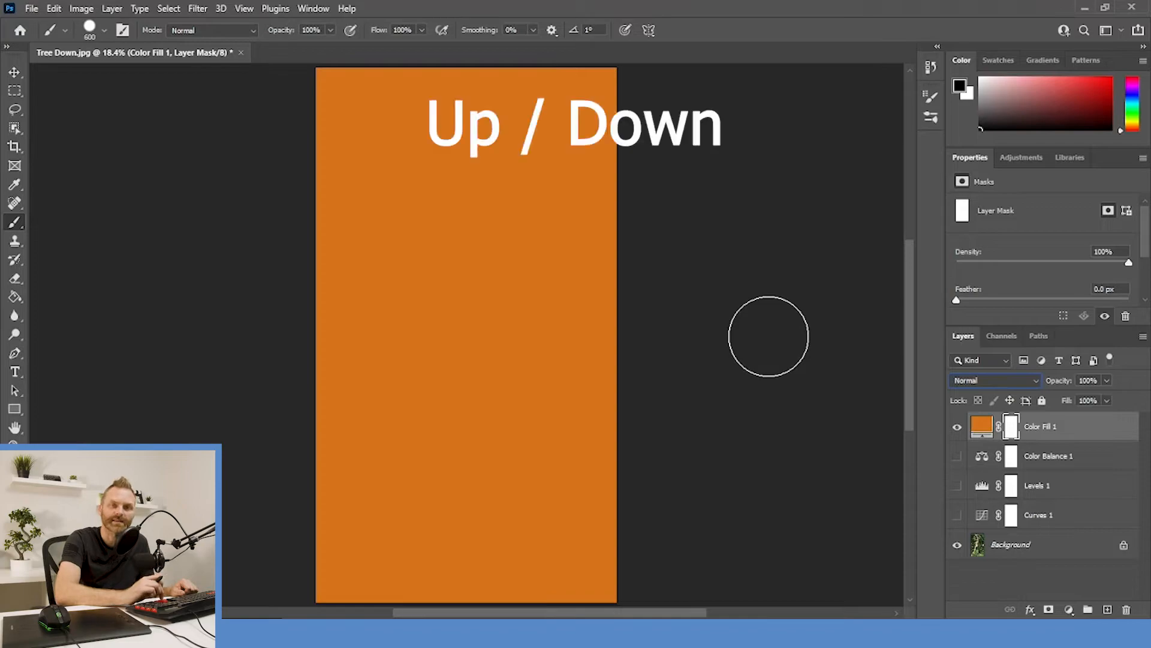
{"action": "key", "text": "Down"}
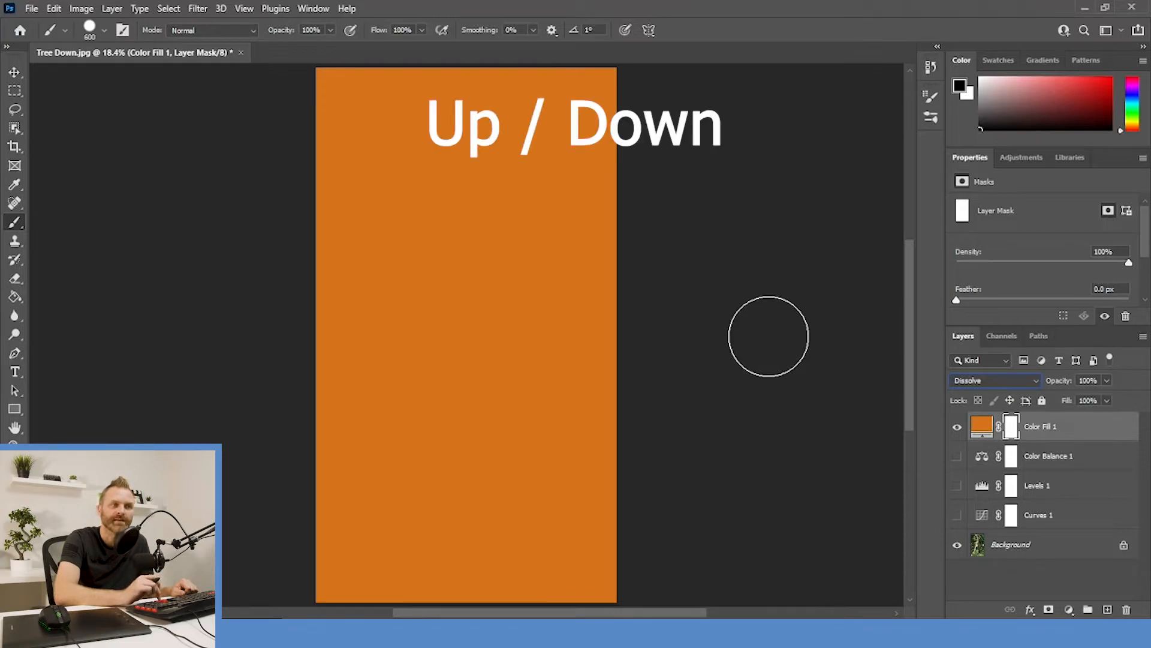
{"action": "key", "text": "Down"}
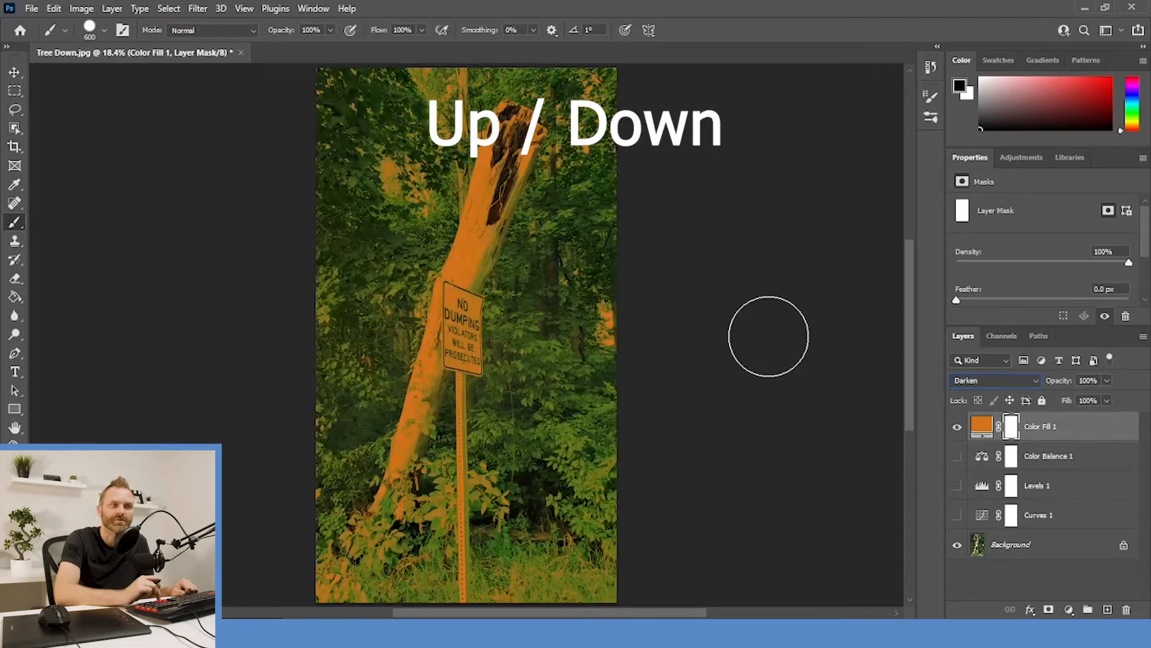
{"action": "key", "text": "Down"}
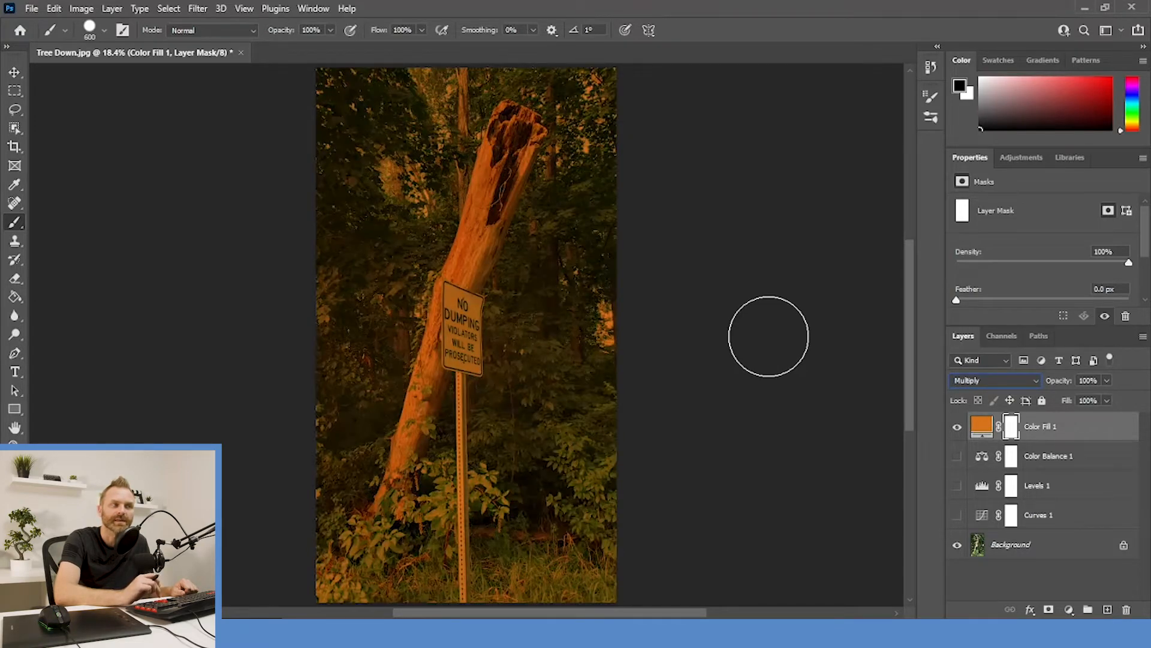
{"action": "key", "text": "Down"}
{"action": "key", "text": "Down"}
{"action": "key", "text": "Down"}
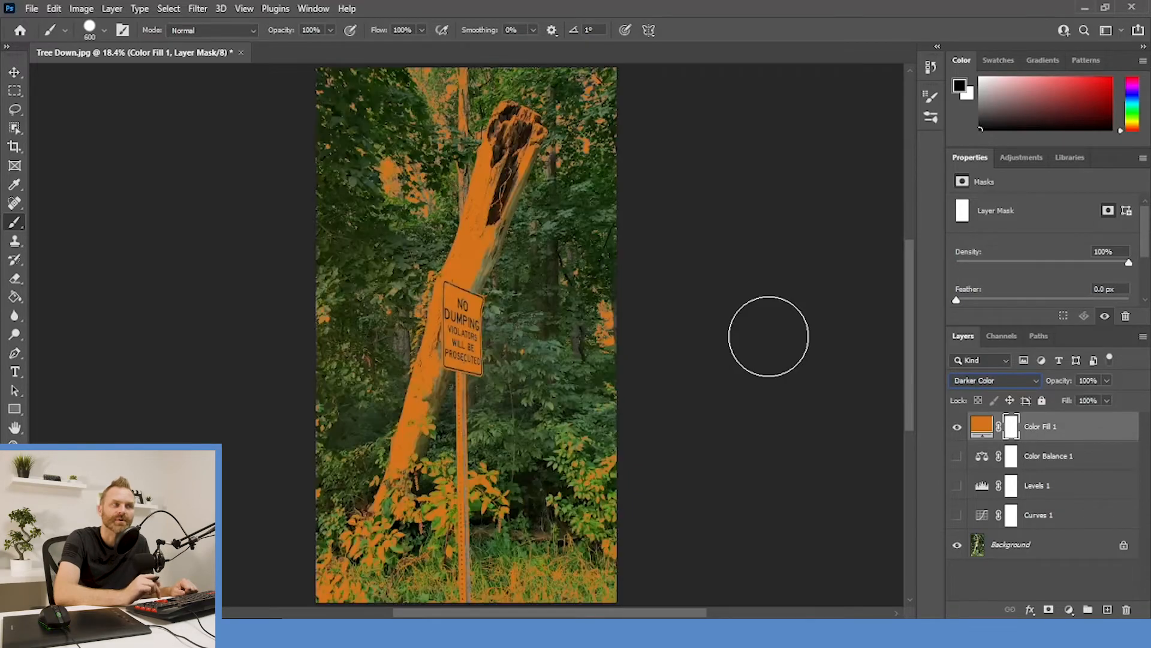
{"action": "key", "text": "Down"}
{"action": "key", "text": "Down"}
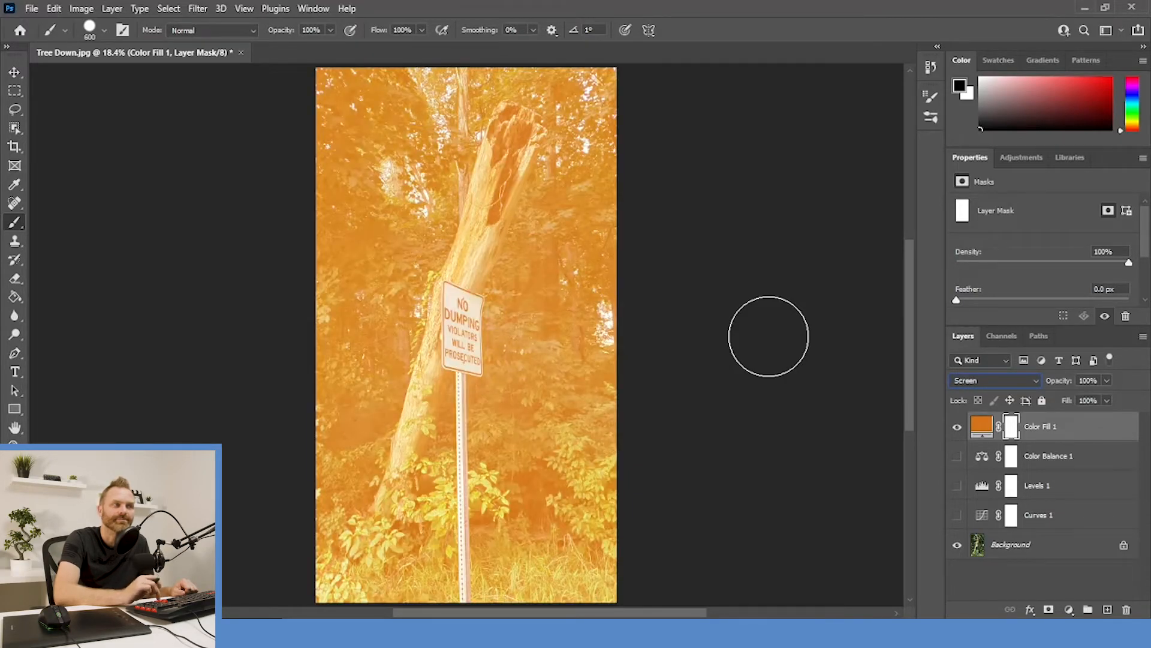
{"action": "key", "text": "Down"}
{"action": "key", "text": "Down"}
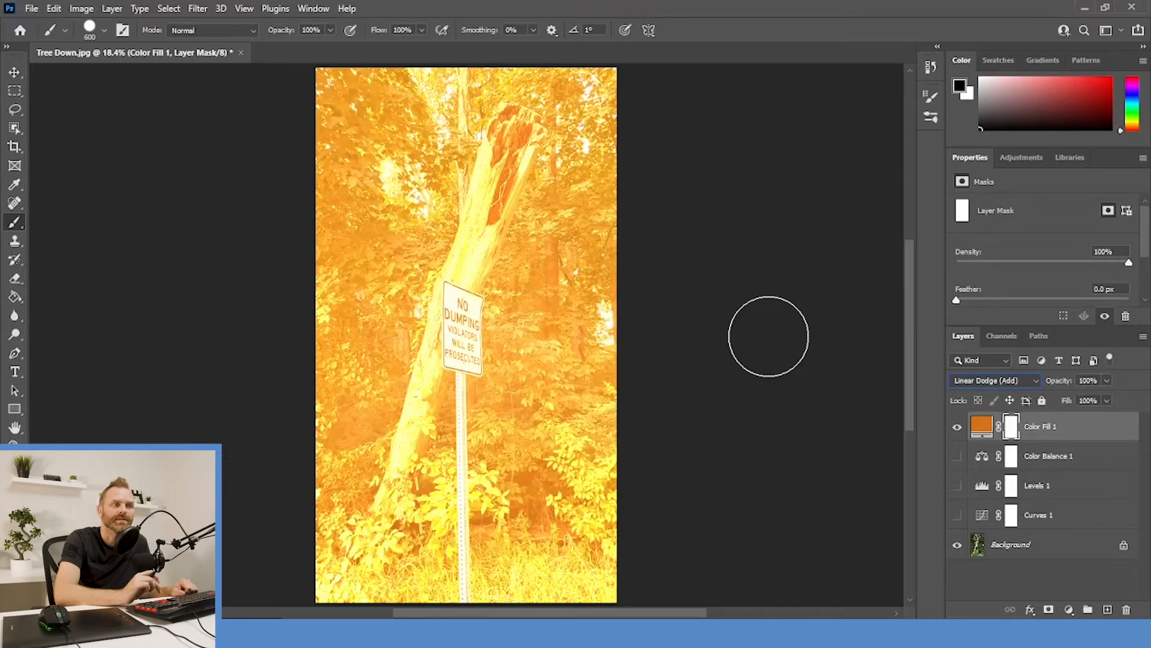
{"action": "key", "text": "Down"}
{"action": "key", "text": "Down"}
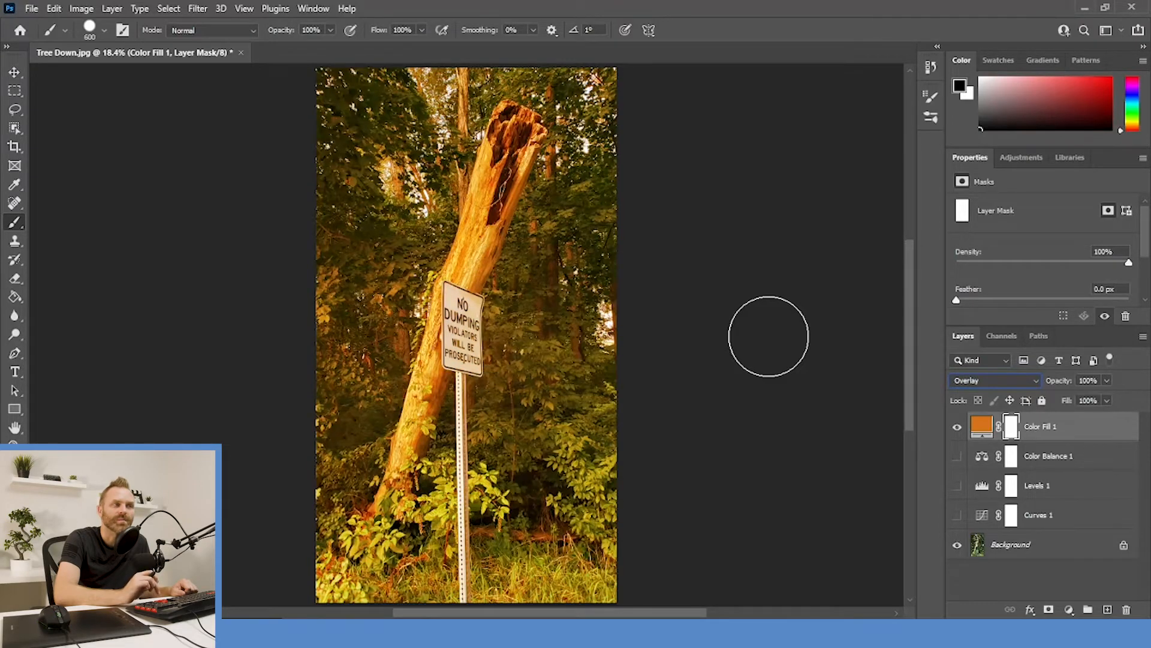
{"action": "key", "text": "Down"}
{"action": "key", "text": "Down"}
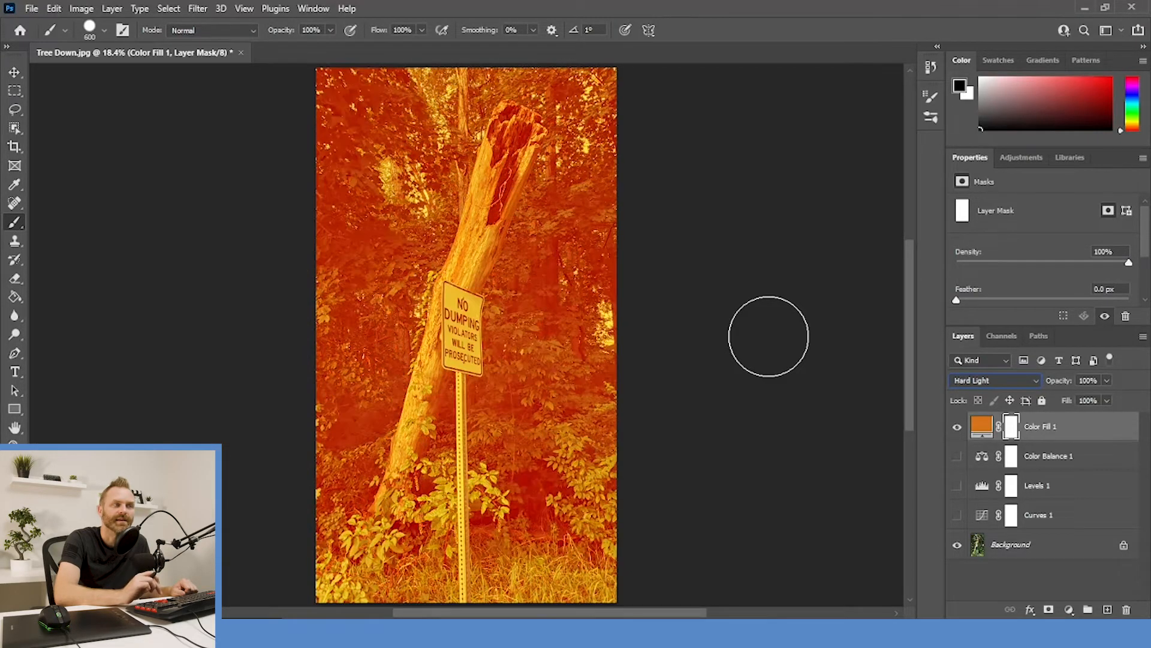
{"action": "key", "text": "Down"}
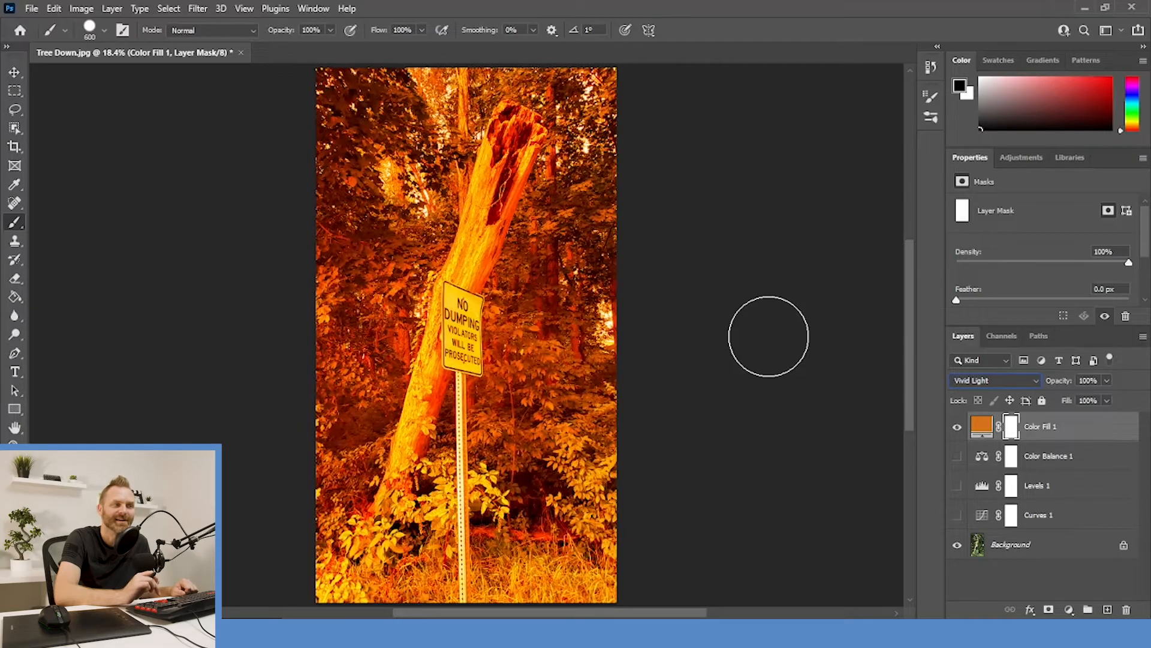
{"action": "key", "text": "Down"}
{"action": "key", "text": "Down"}
{"action": "key", "text": "Down"}
{"action": "key", "text": "Down"}
{"action": "key", "text": "Down"}
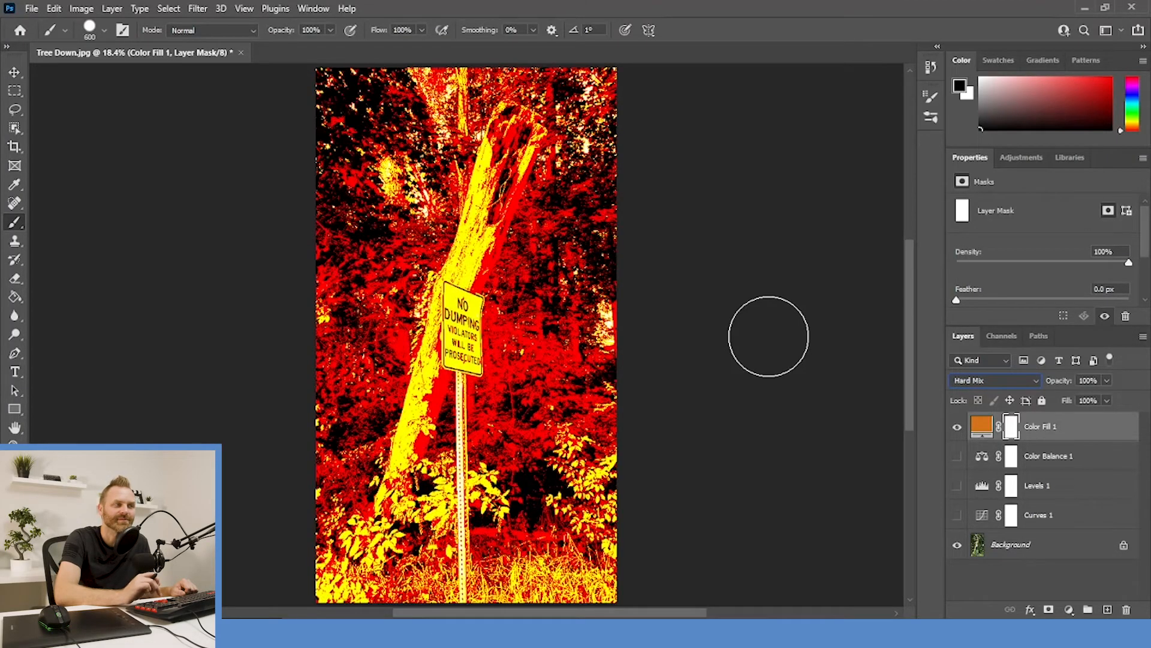
{"action": "key", "text": "Down"}
{"action": "key", "text": "Down"}
{"action": "key", "text": "Down"}
{"action": "key", "text": "Down"}
{"action": "key", "text": "Down"}
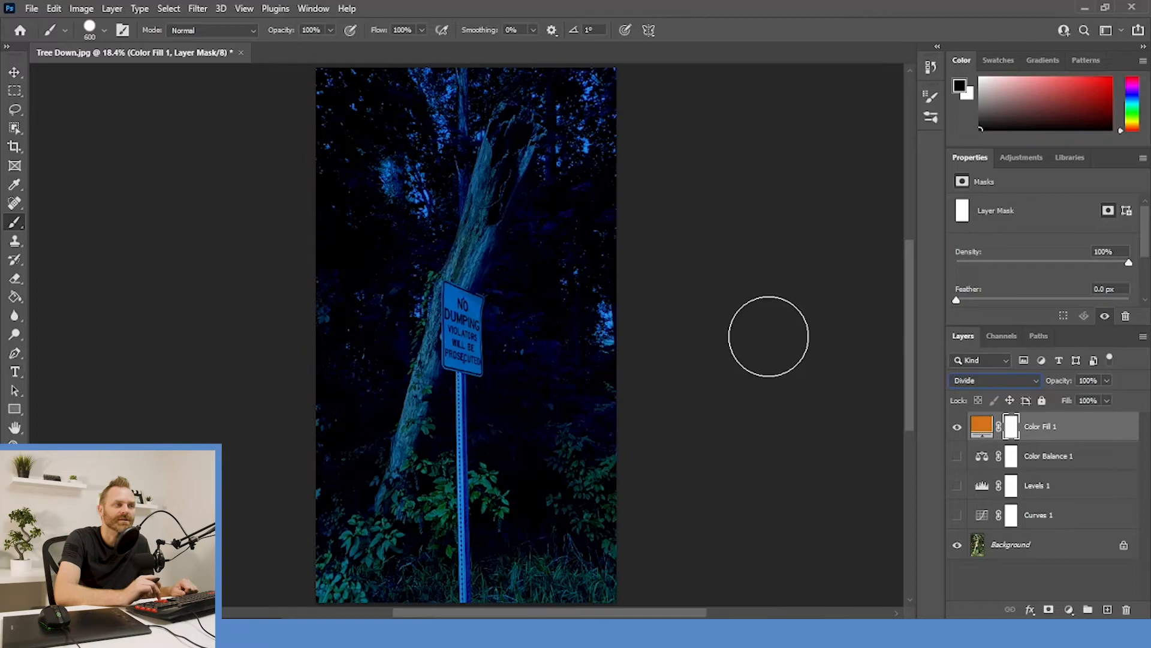
{"action": "key", "text": "Down"}
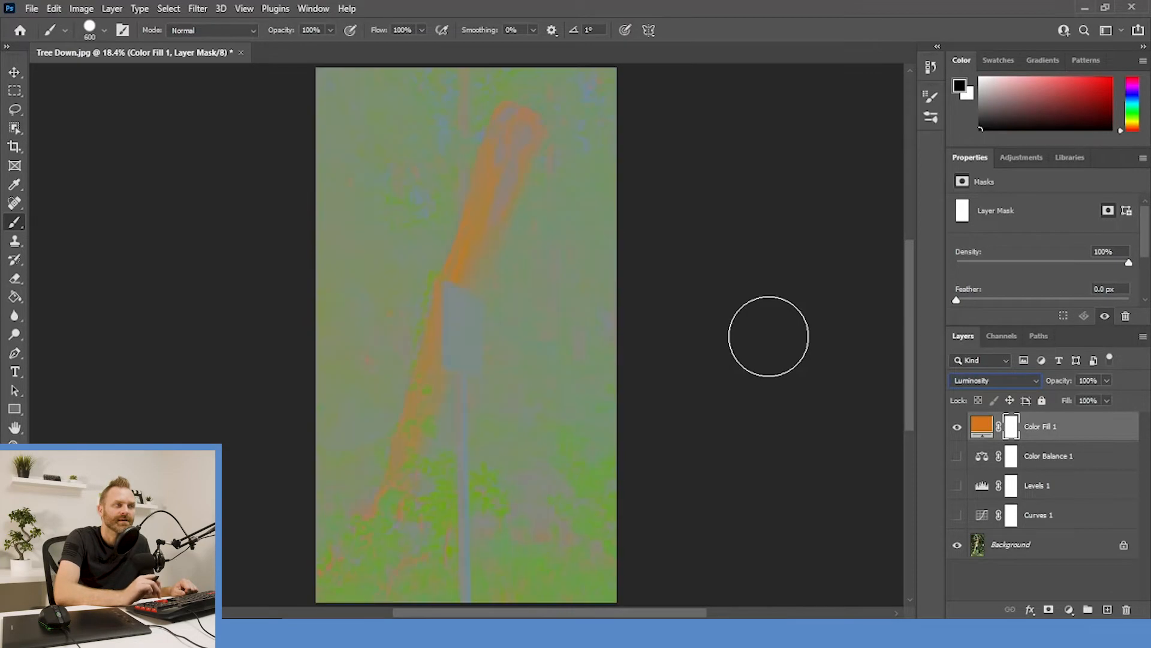
{"action": "key", "text": "Up"}
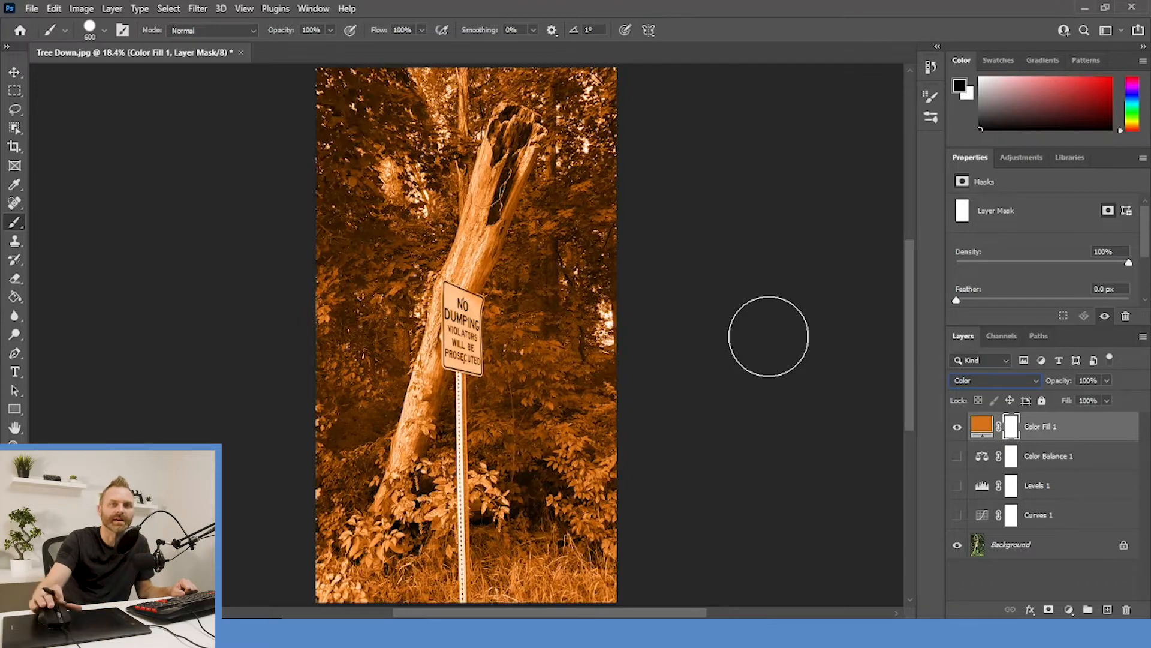
Step: Lower the Color Fill 1 layer's opacity to 50% and compare the photo with and without the layer
{"action": "left_click", "coordinate": [978, 430]}
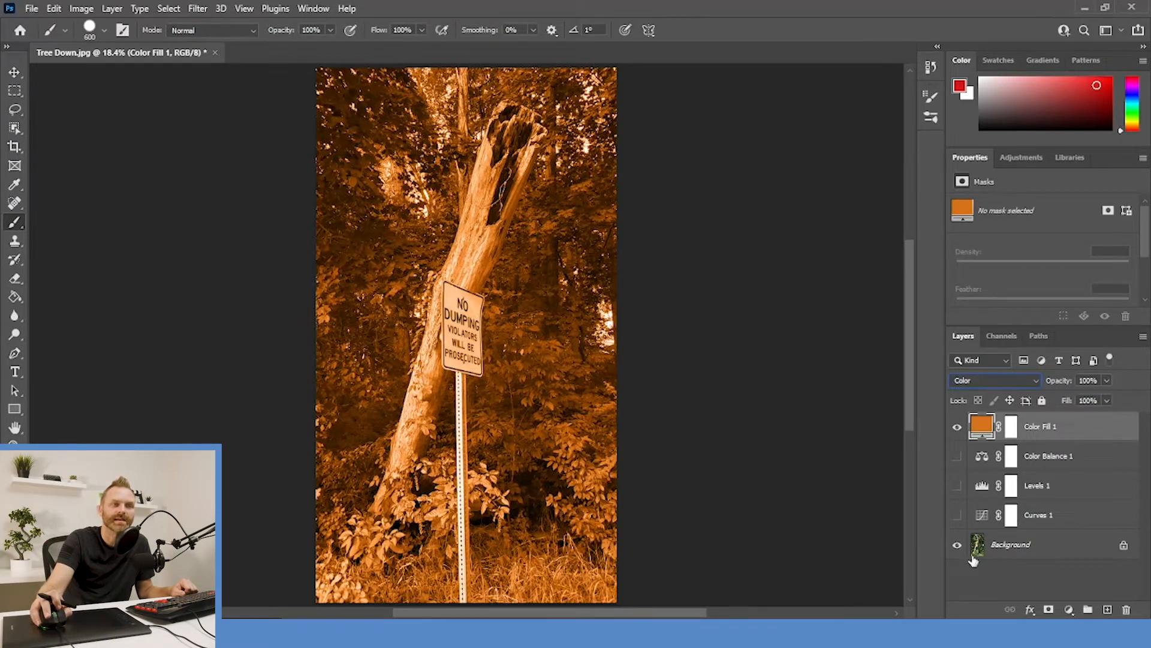
{"action": "left_click", "coordinate": [1106, 381]}
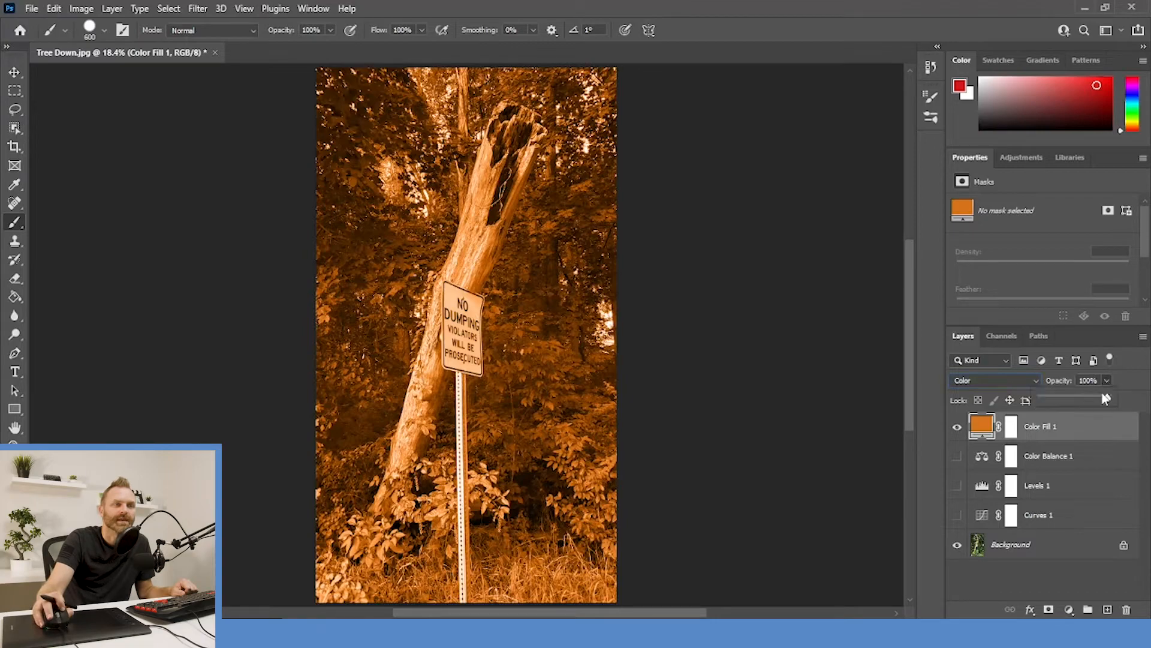
{"action": "left_click_drag", "start_coordinate": [1108, 397], "coordinate": [1078, 400]}
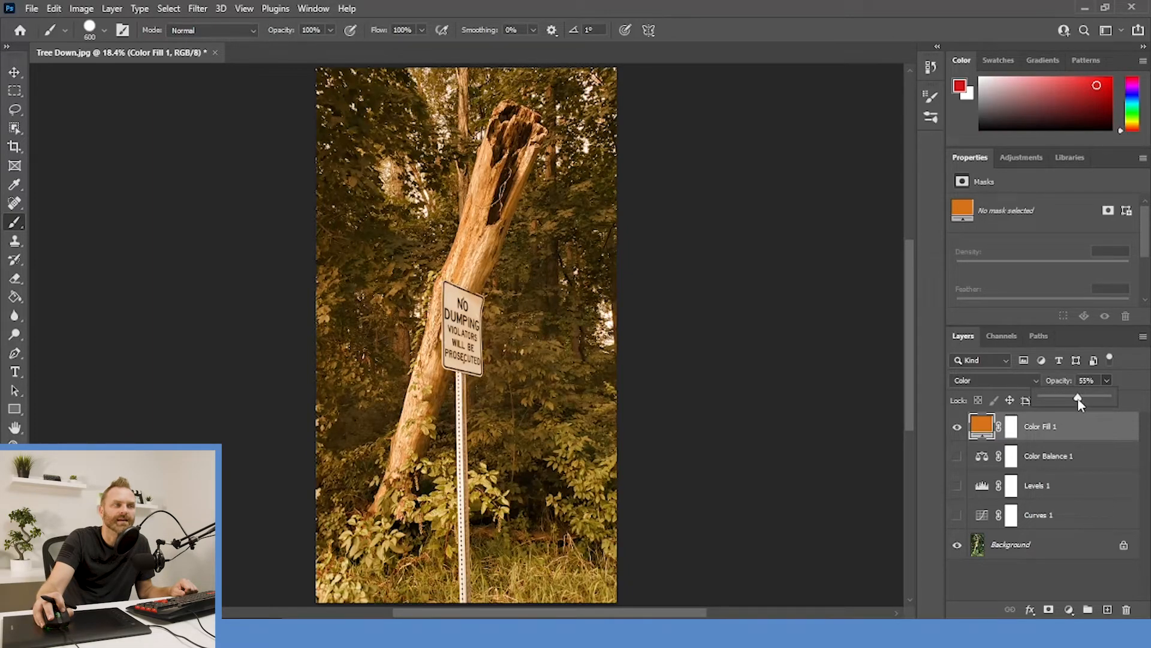
{"action": "left_click", "coordinate": [1145, 384]}
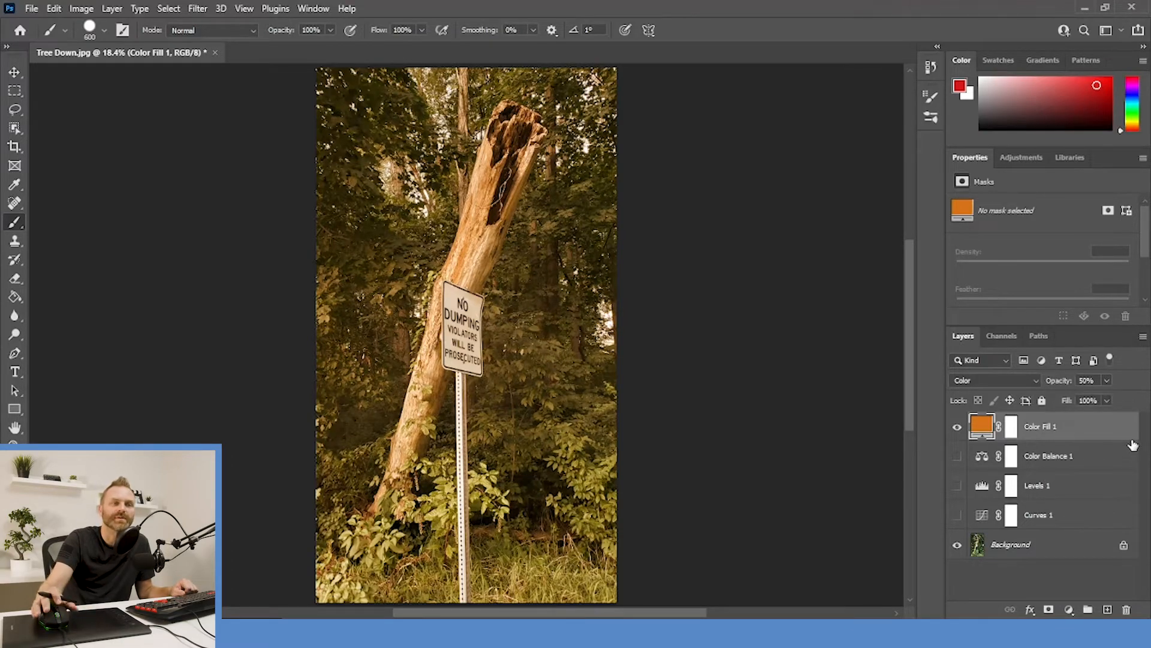
{"action": "left_click", "coordinate": [957, 429]}
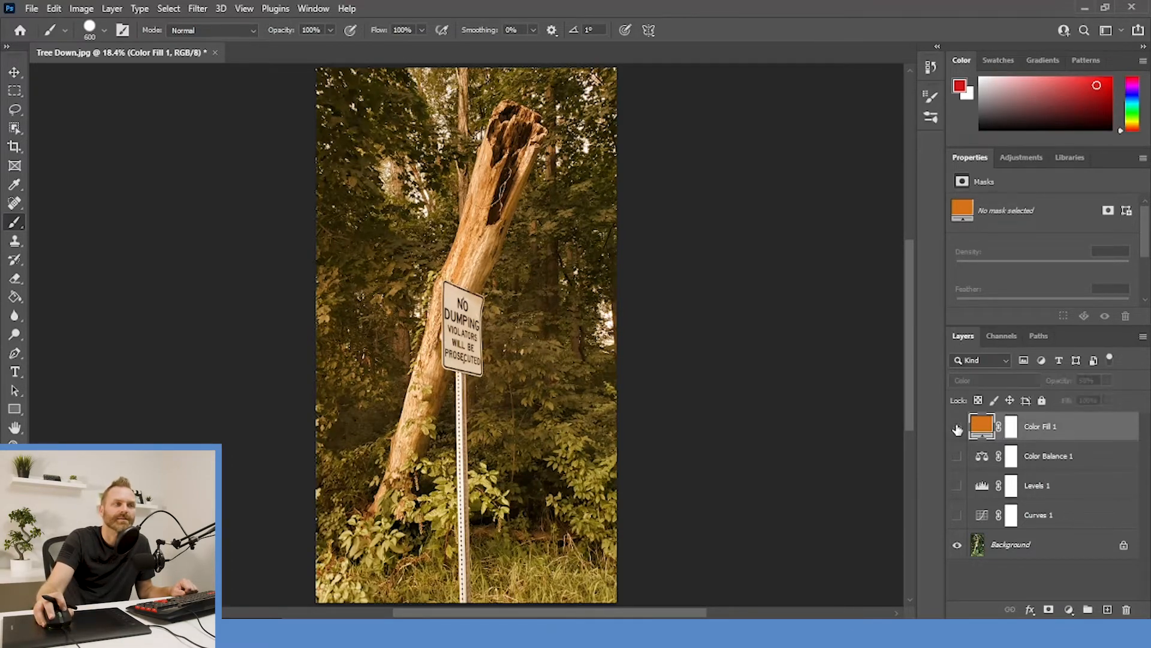
{"action": "left_click", "coordinate": [958, 428]}
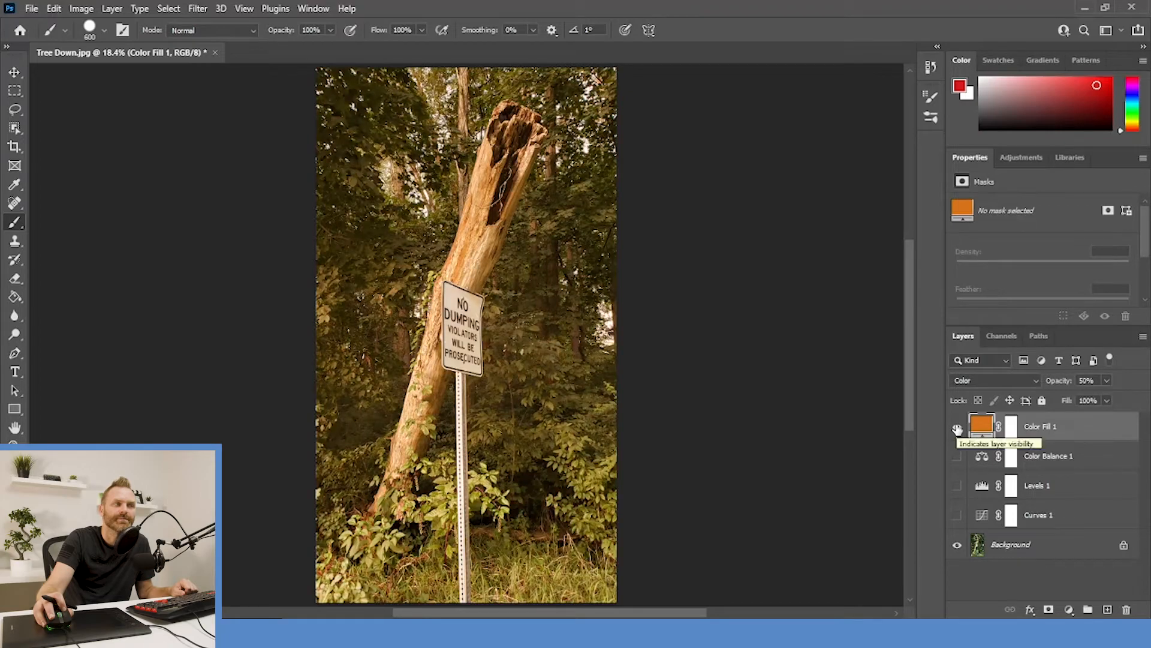
{"action": "left_click", "coordinate": [958, 429]}
{"action": "left_click", "coordinate": [957, 429]}
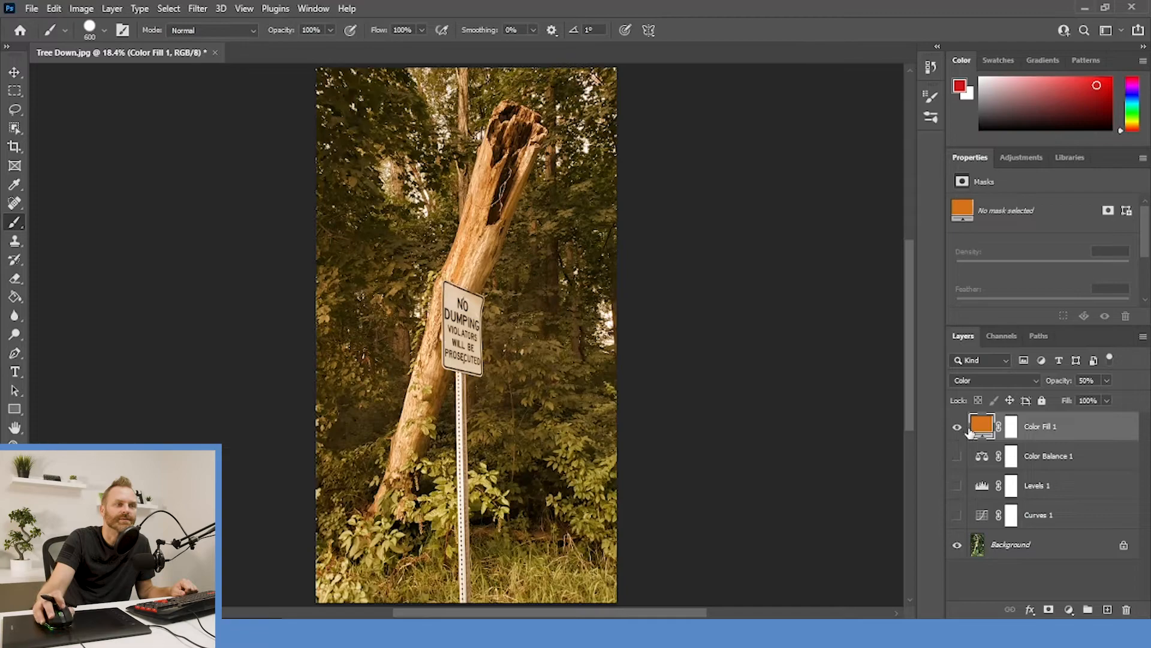
Step: Add a Solid Color fill layer in black 000000 above the Color Fill 1 layer
{"action": "left_click", "coordinate": [1068, 610]}
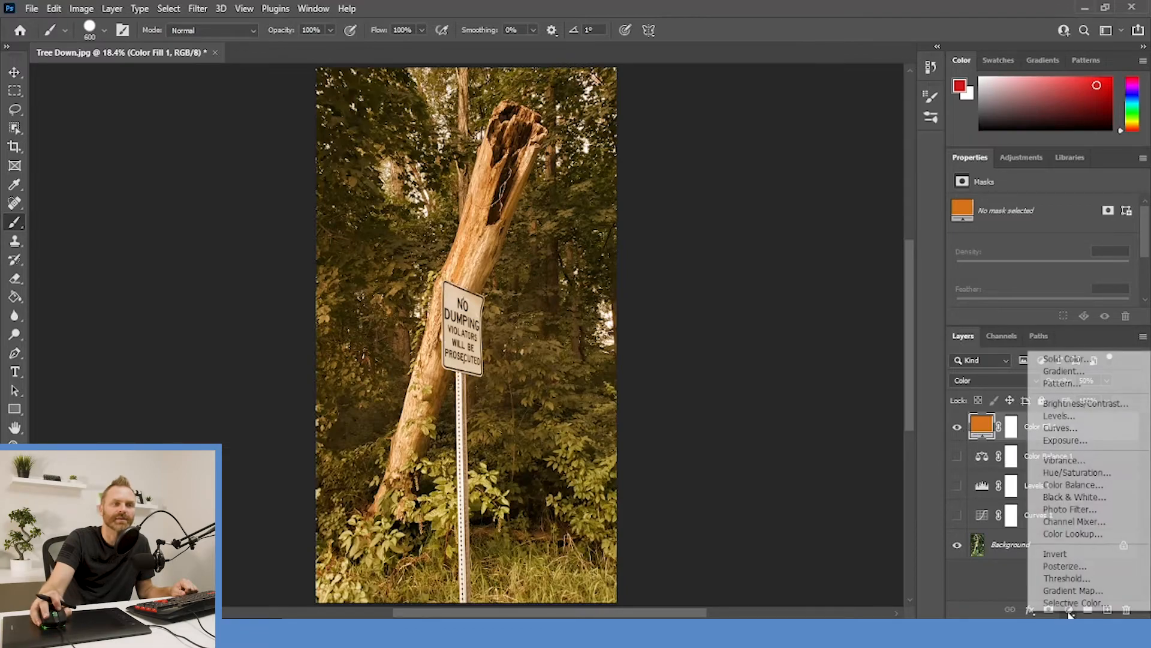
{"action": "left_click", "coordinate": [1068, 359]}
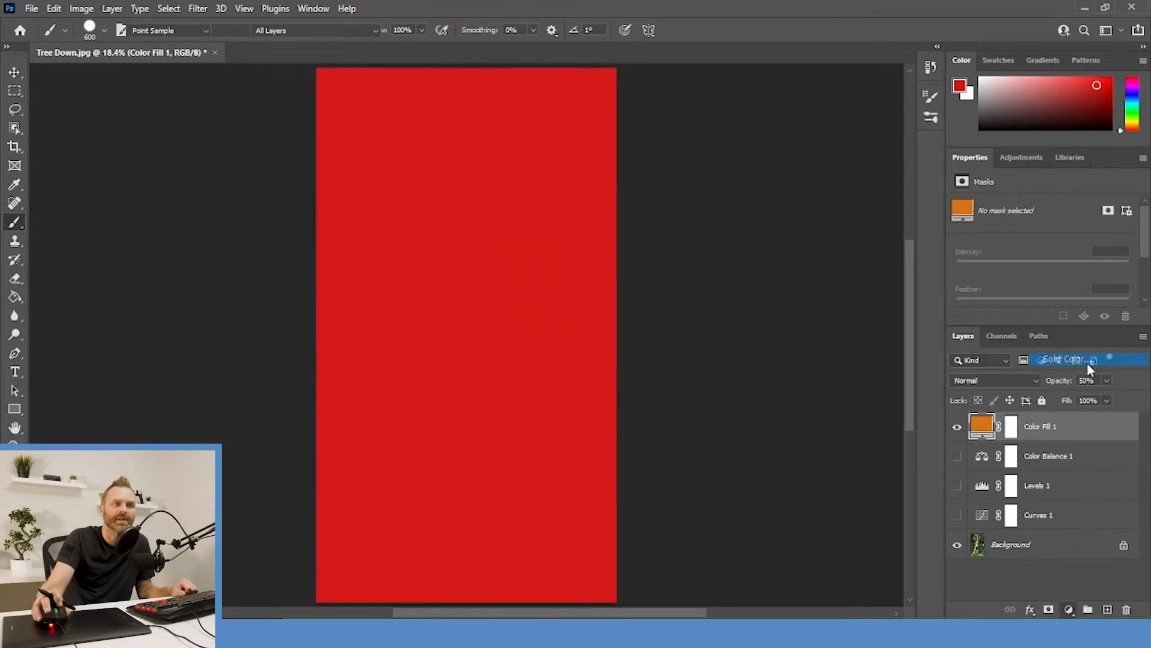
{"action": "left_click_drag", "start_coordinate": [832, 281], "coordinate": [639, 383]}
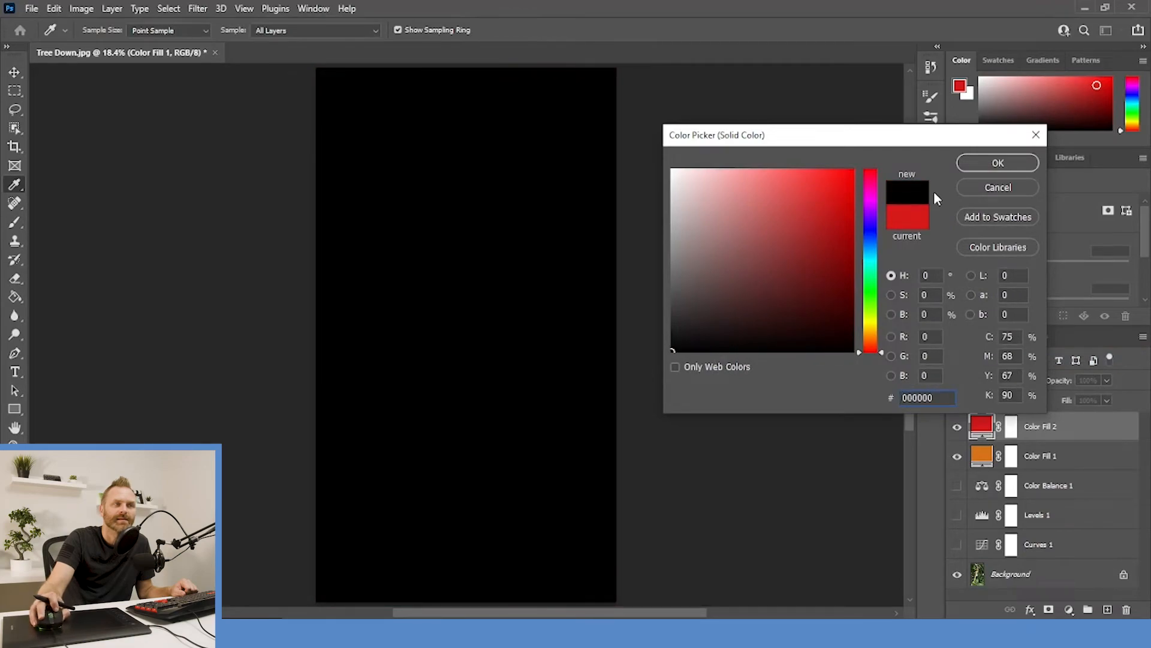
{"action": "left_click", "coordinate": [996, 163]}
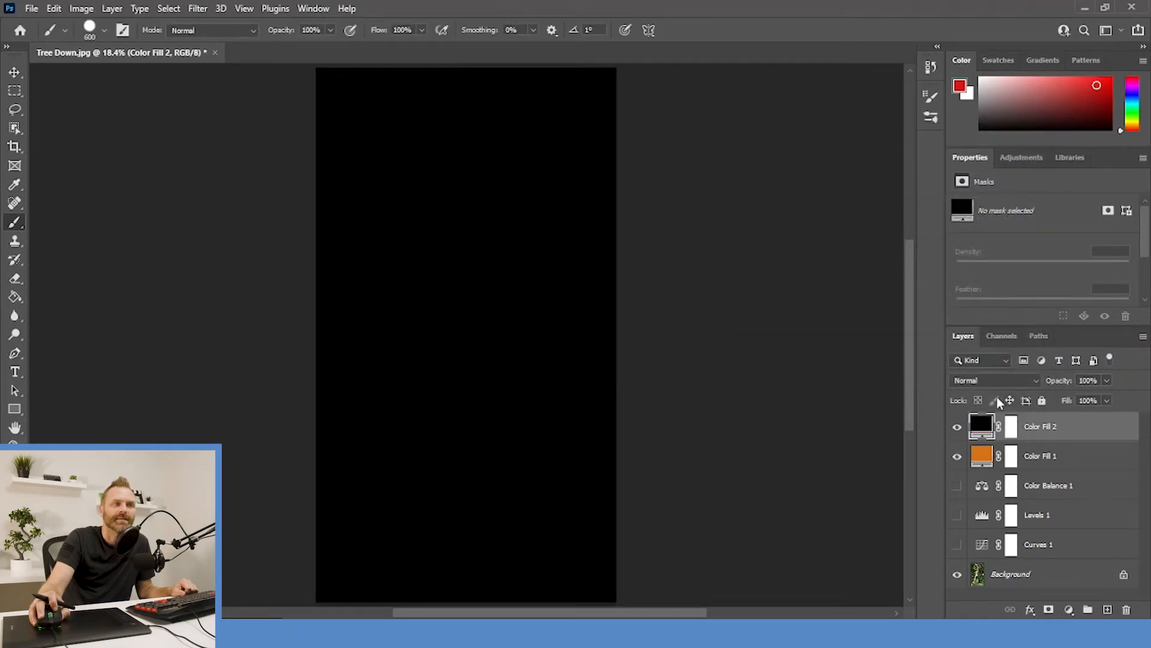
Step: Paint black over the middle of the Color Fill 2 layer mask with a soft size 2100 brush, leaving a dark vignette around the edges
{"action": "left_click", "coordinate": [1012, 432]}
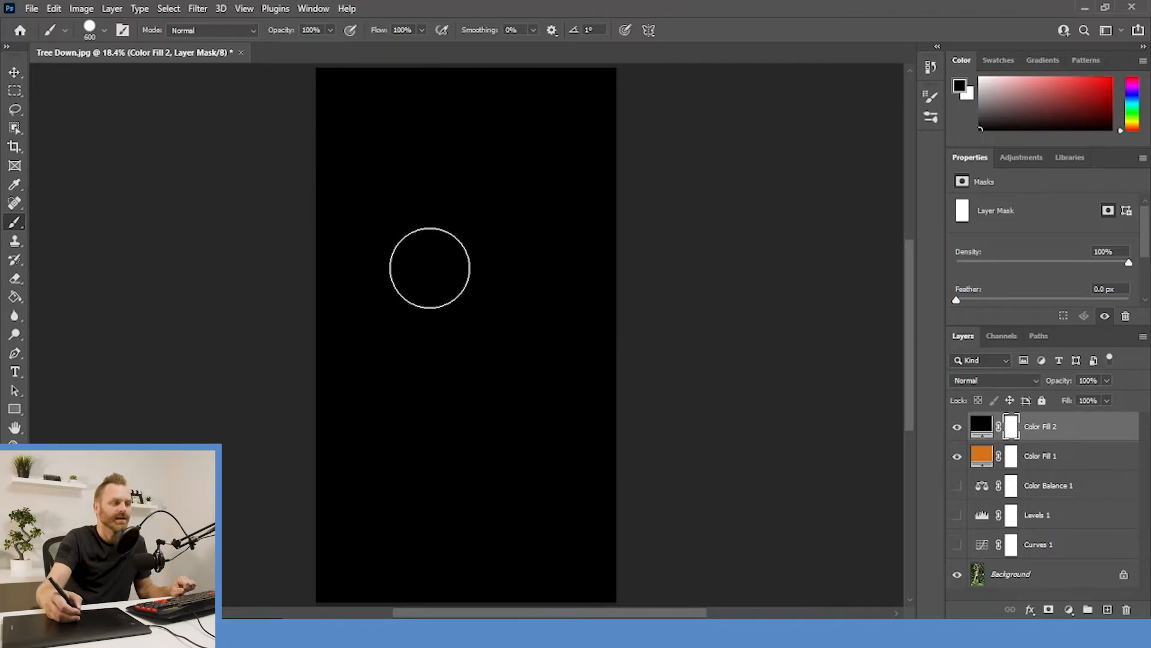
{"action": "key", "text": "bracketright"}
{"action": "key", "text": "bracketright"}
{"action": "key", "text": "bracketright"}
{"action": "key", "text": "bracketright"}
{"action": "key", "text": "bracketright"}
{"action": "key", "text": "bracketright"}
{"action": "key", "text": "bracketright"}
{"action": "key", "text": "bracketright"}
{"action": "key", "text": "bracketright"}
{"action": "key", "text": "bracketright"}
{"action": "key", "text": "bracketright"}
{"action": "key", "text": "bracketright"}
{"action": "key", "text": "bracketright"}
{"action": "key", "text": "bracketright"}
{"action": "key", "text": "bracketright"}
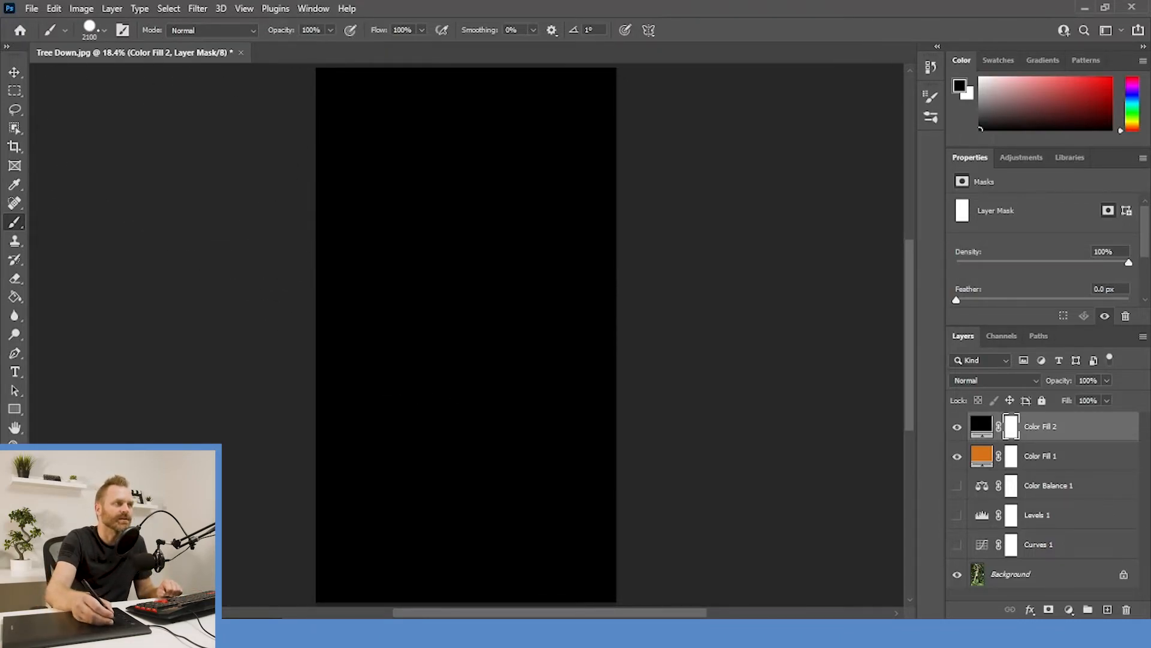
{"action": "left_click", "coordinate": [104, 30]}
{"action": "left_click_drag", "start_coordinate": [90, 110], "coordinate": [67, 115]}
{"action": "key", "text": "Return"}
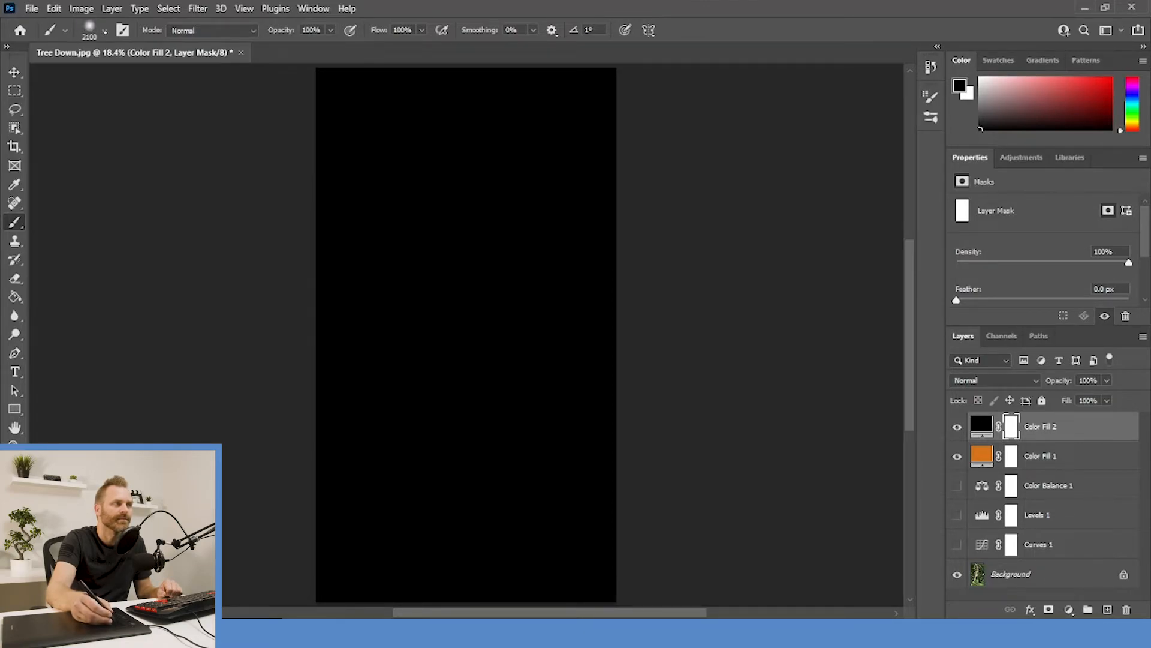
{"action": "mouse_move", "coordinate": [449, 186]}
{"action": "left_mouse_down"}
{"action": "mouse_move", "coordinate": [424, 180]}
{"action": "mouse_move", "coordinate": [406, 275]}
{"action": "mouse_move", "coordinate": [431, 398]}
{"action": "mouse_move", "coordinate": [449, 399]}
{"action": "mouse_move", "coordinate": [450, 420]}
{"action": "left_mouse_up"}
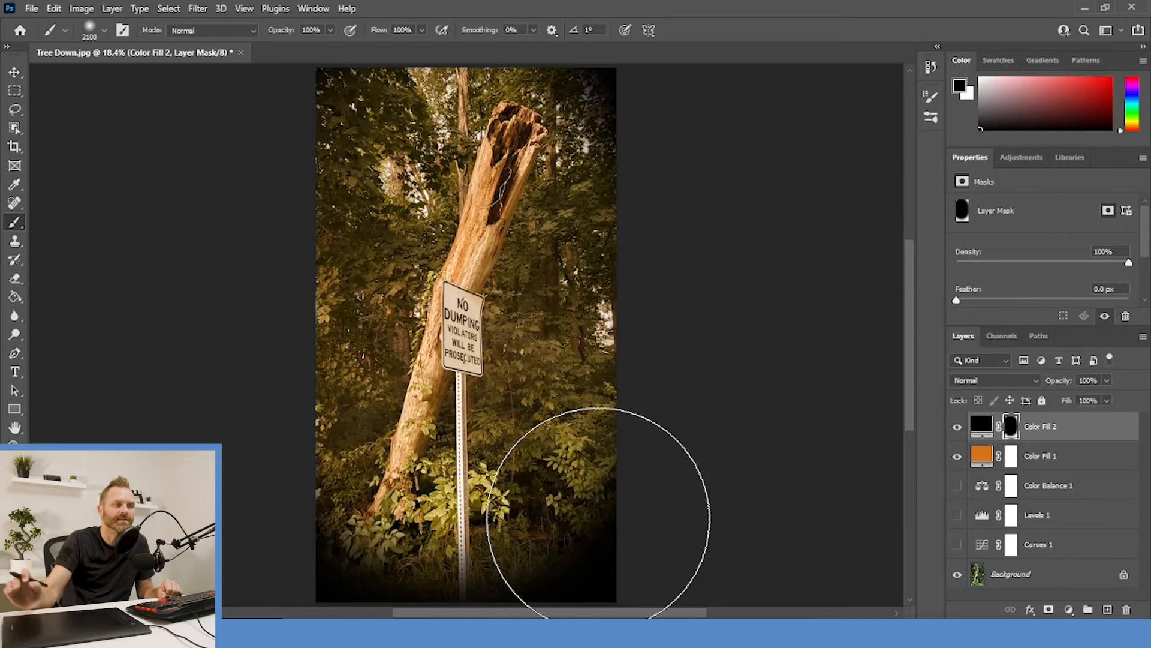
{"action": "key", "text": "v"}
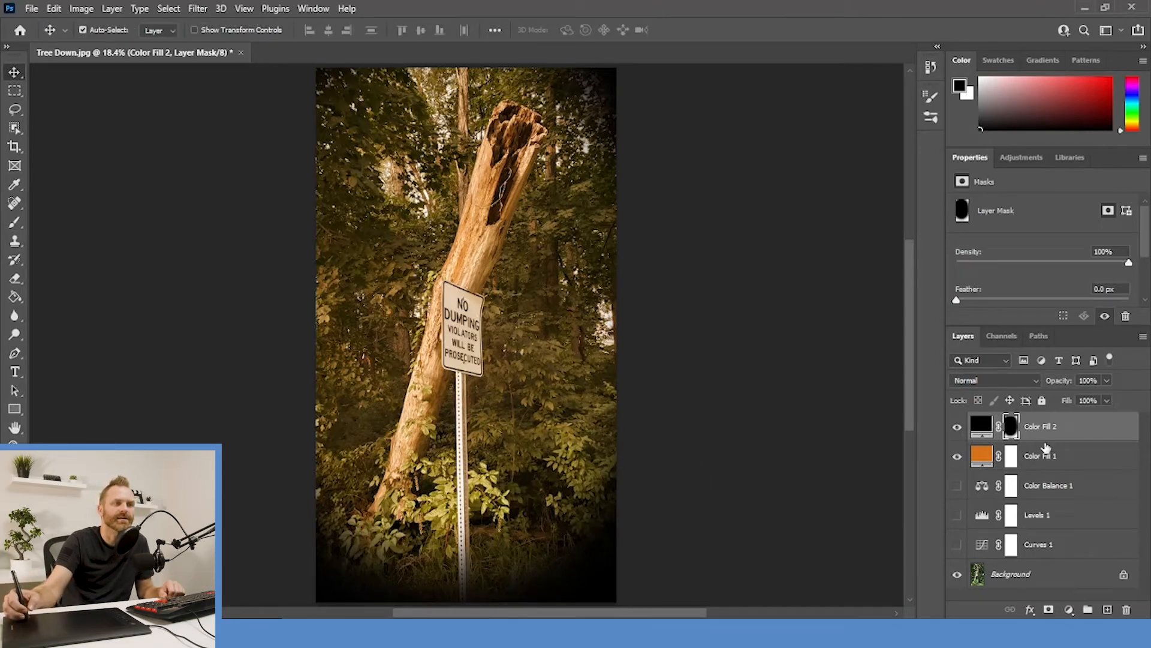
Step: Lower the Color Fill 2 layer's opacity to 77% to soften the vignette
{"action": "left_click", "coordinate": [1107, 380]}
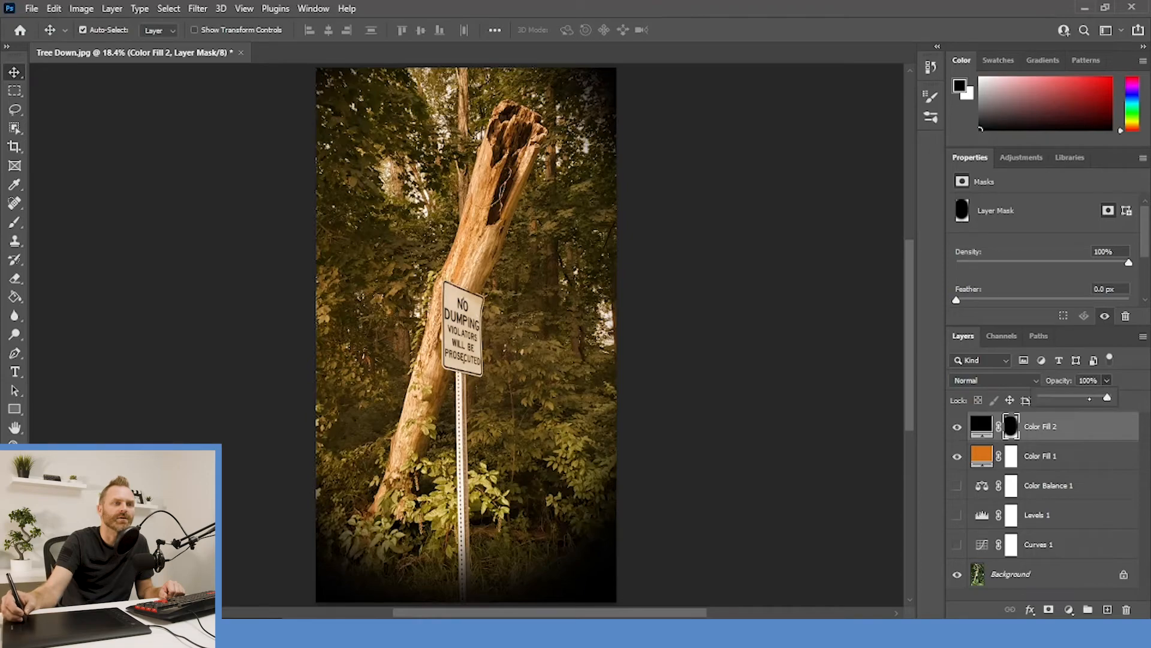
{"action": "mouse_move", "coordinate": [1106, 397]}
{"action": "left_mouse_down"}
{"action": "mouse_move", "coordinate": [1081, 397]}
{"action": "mouse_move", "coordinate": [1091, 396]}
{"action": "left_mouse_up"}
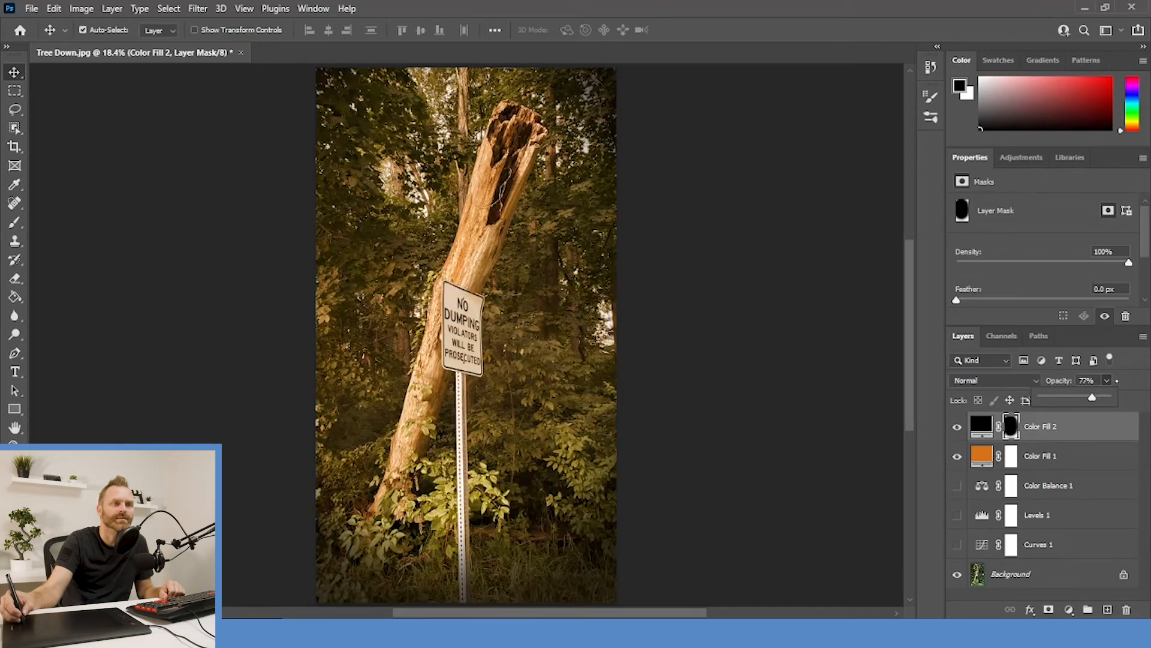
{"action": "left_click", "coordinate": [1116, 380]}
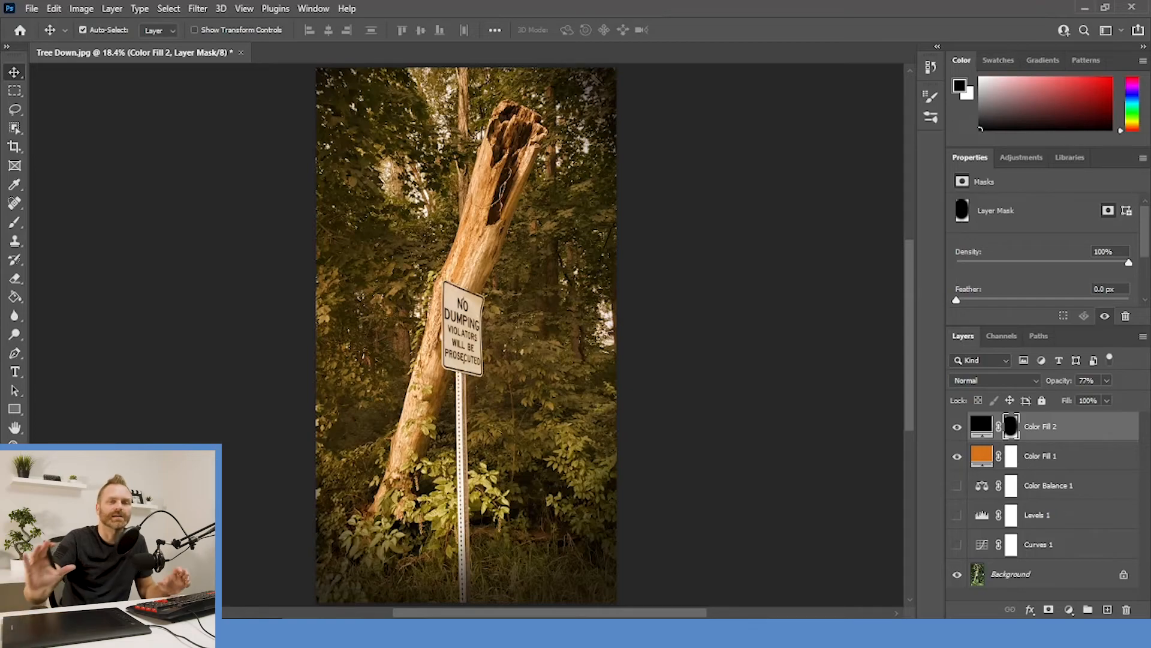